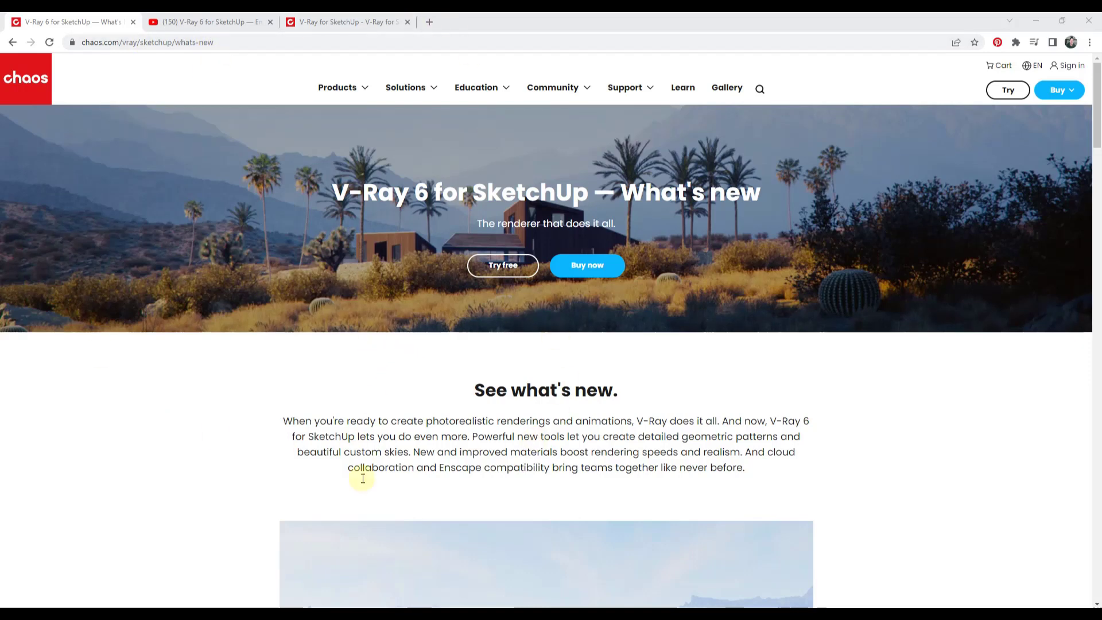
Look through the feature overview on the What's New in V-Ray 6 documentation page
click(332, 29)
scroll(419, 413, down, 10)
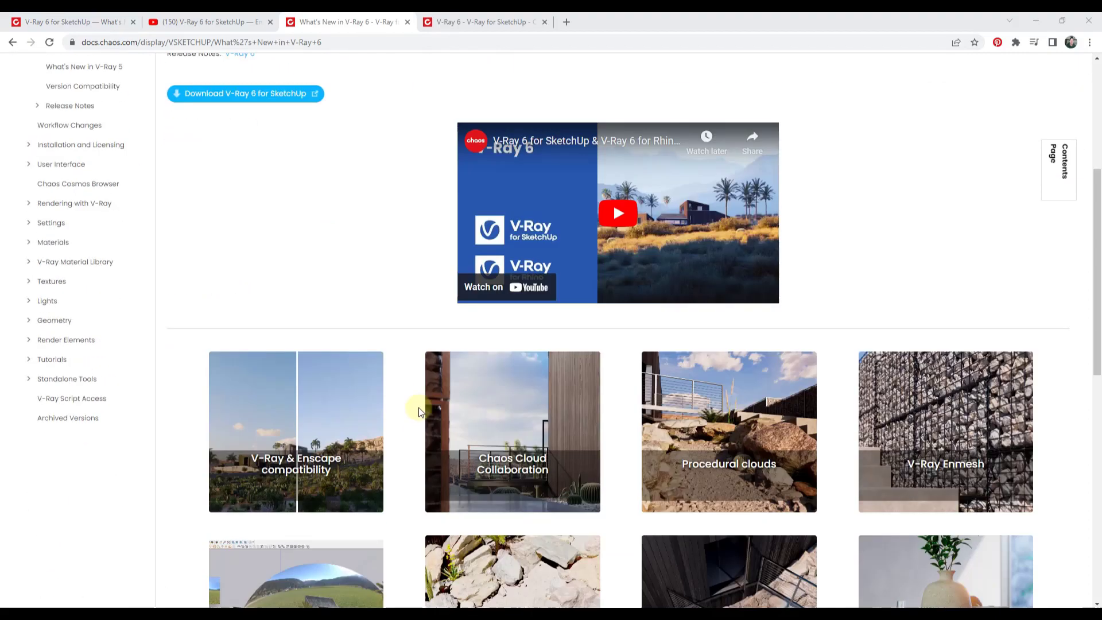
scroll(716, 415, down, 4)
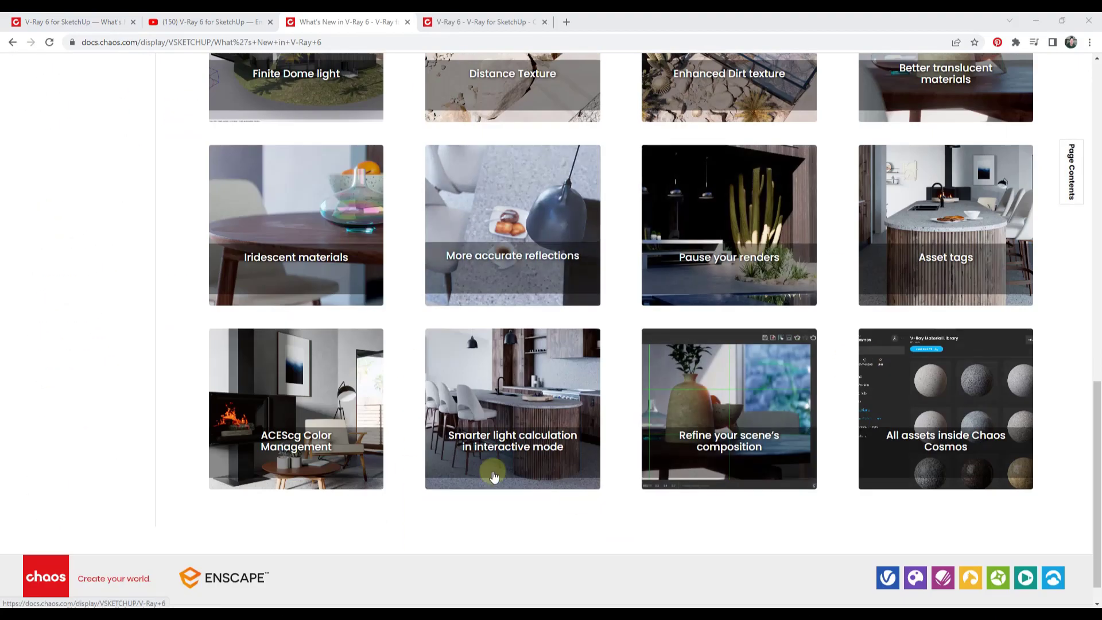
Read through the V-Ray 6 for SketchUp release notes, down to the V-Ray GPU and SketchUp integration sections
click(470, 23)
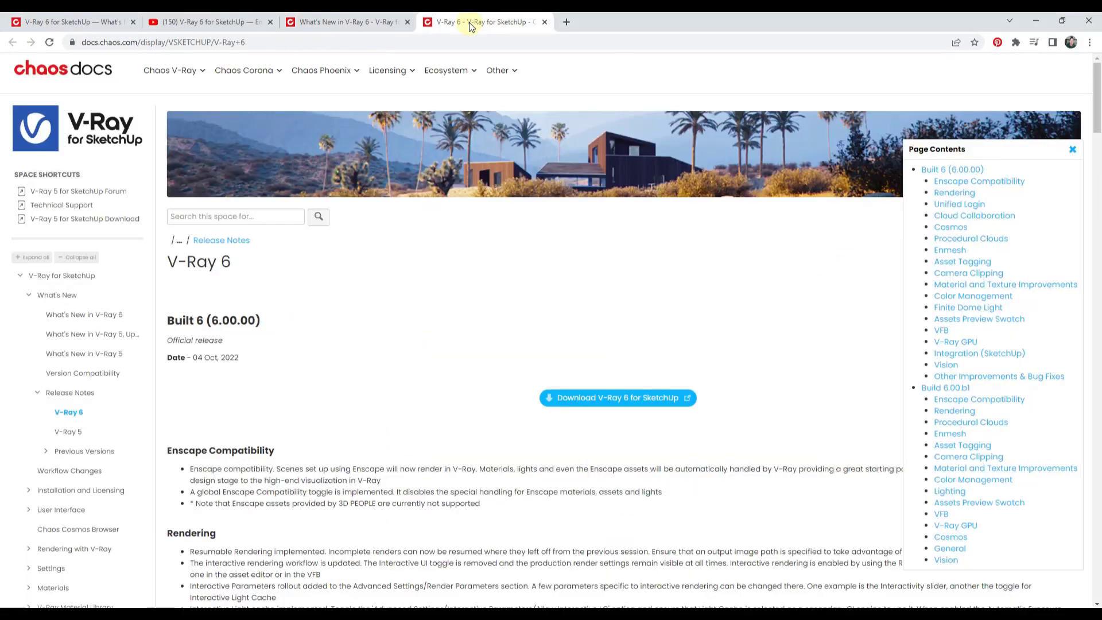
scroll(447, 412, down, 15)
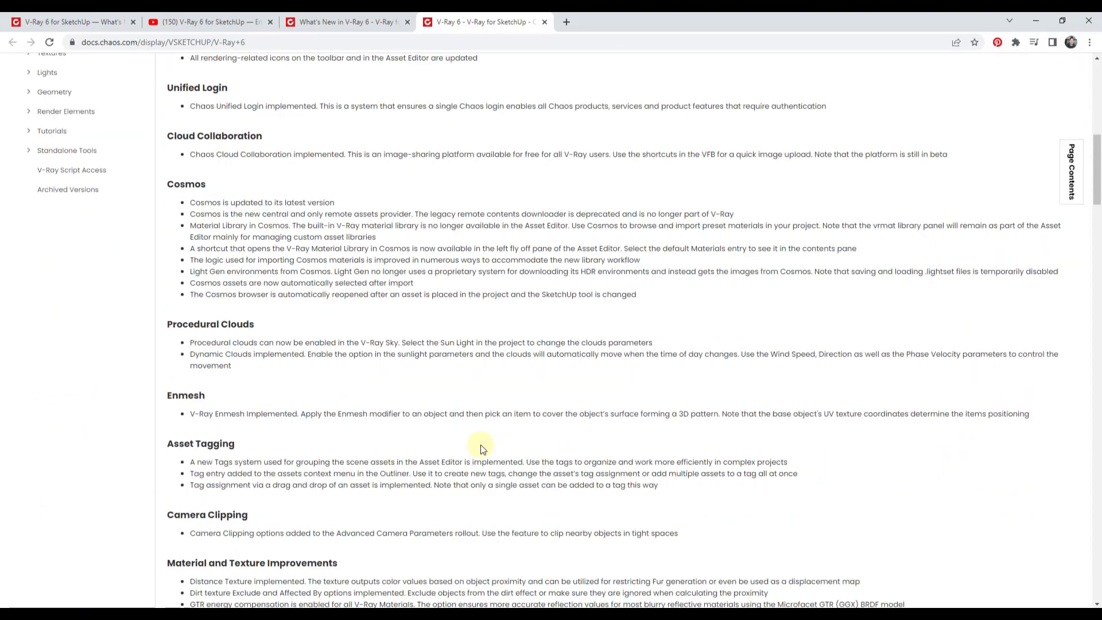
scroll(402, 230, down, 14)
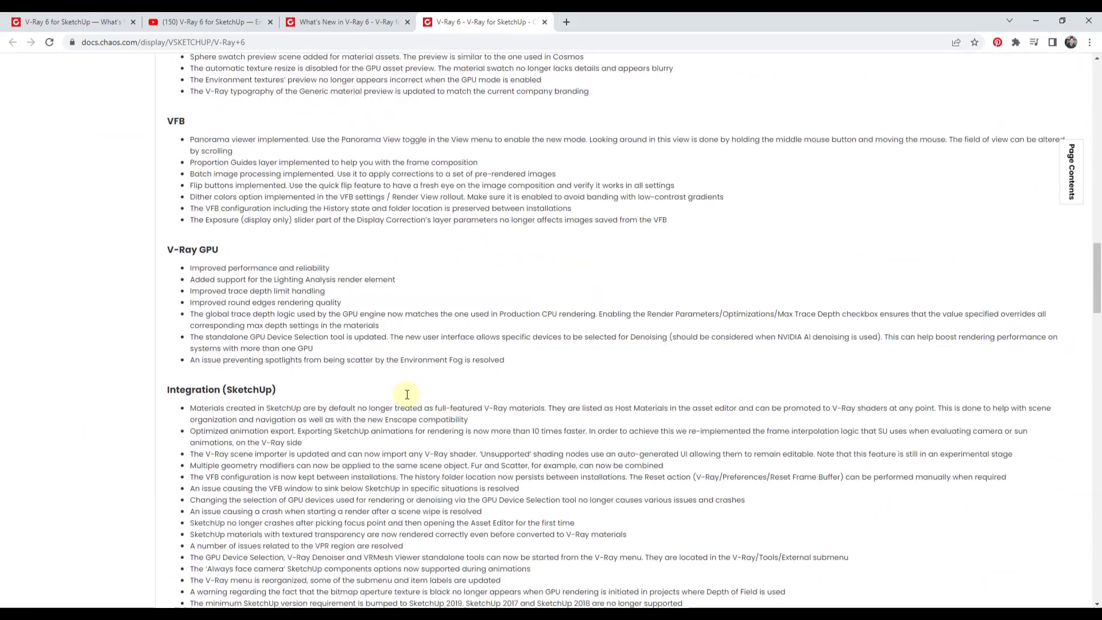
scroll(402, 396, down, 9)
scroll(413, 396, up, 9)
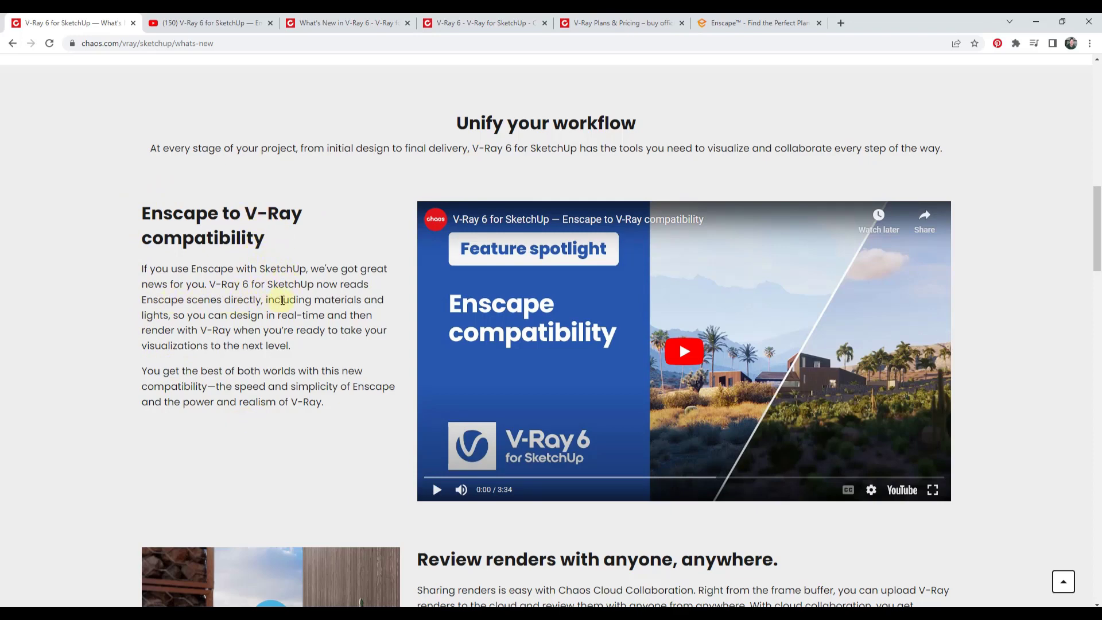
Open the Enscape to V-Ray compatibility video on YouTube and start playing it
click(207, 23)
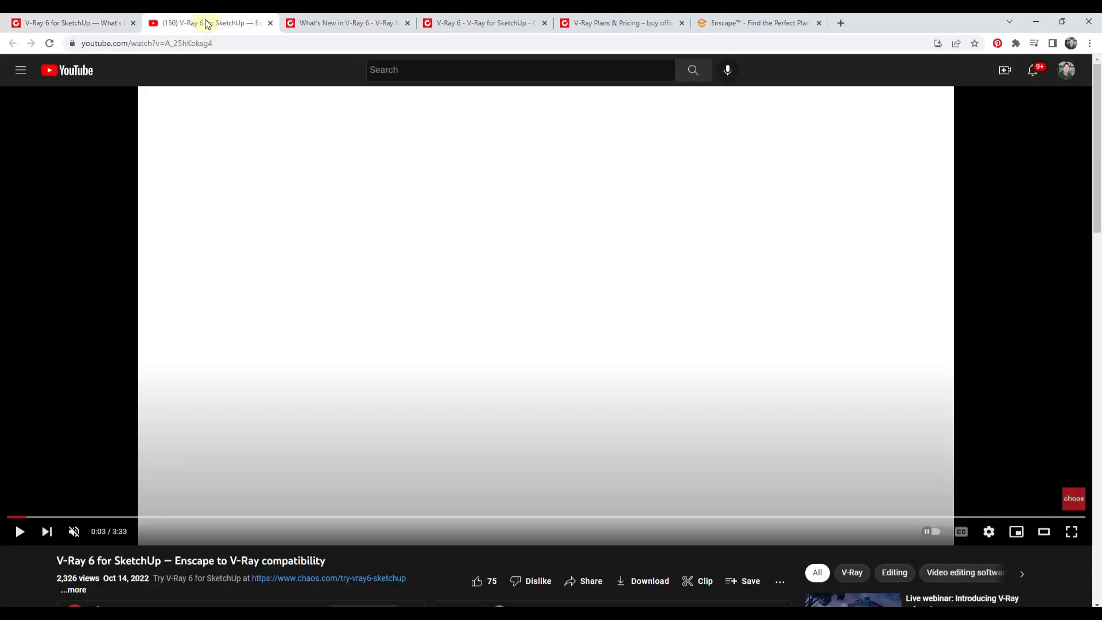
click(112, 471)
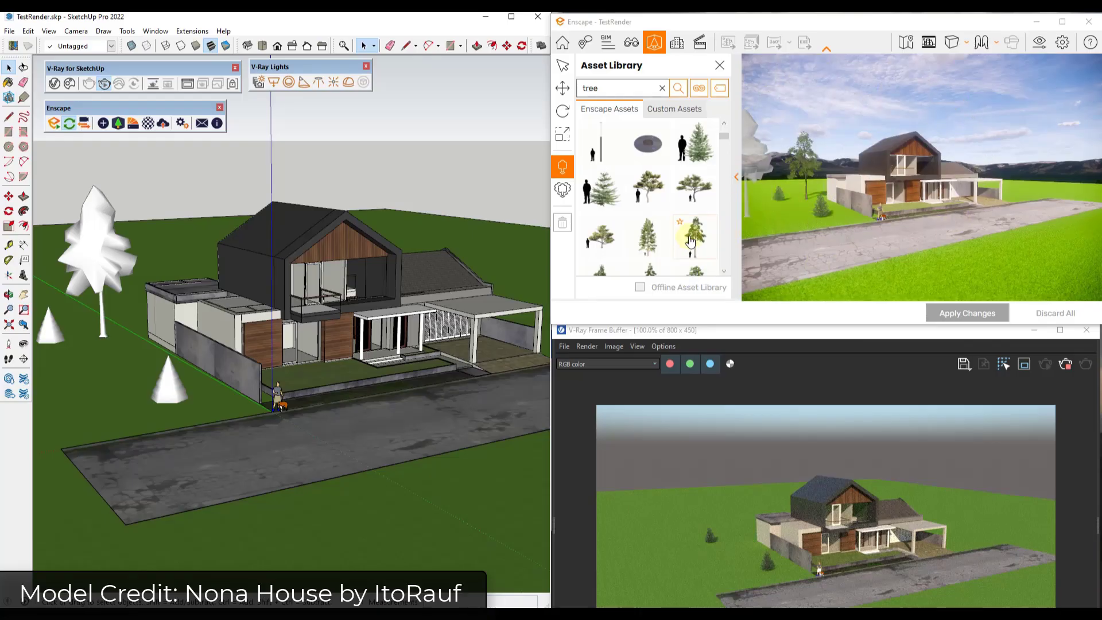
Place copies of a tree from the Enscape asset library on both sides of the house and apply the changes
click(696, 237)
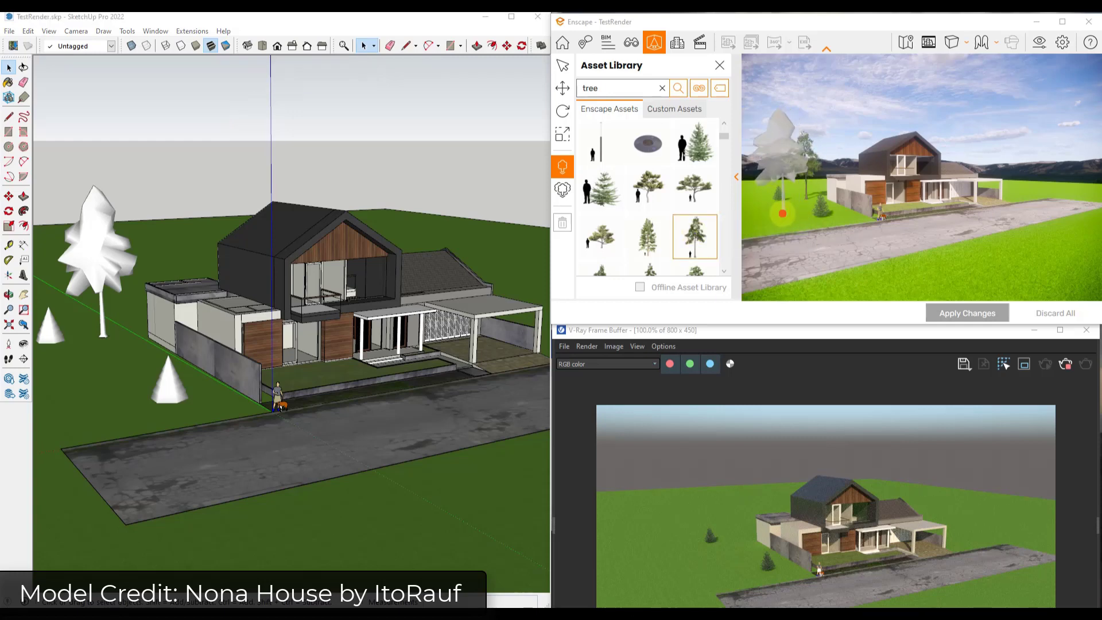
click(1030, 195)
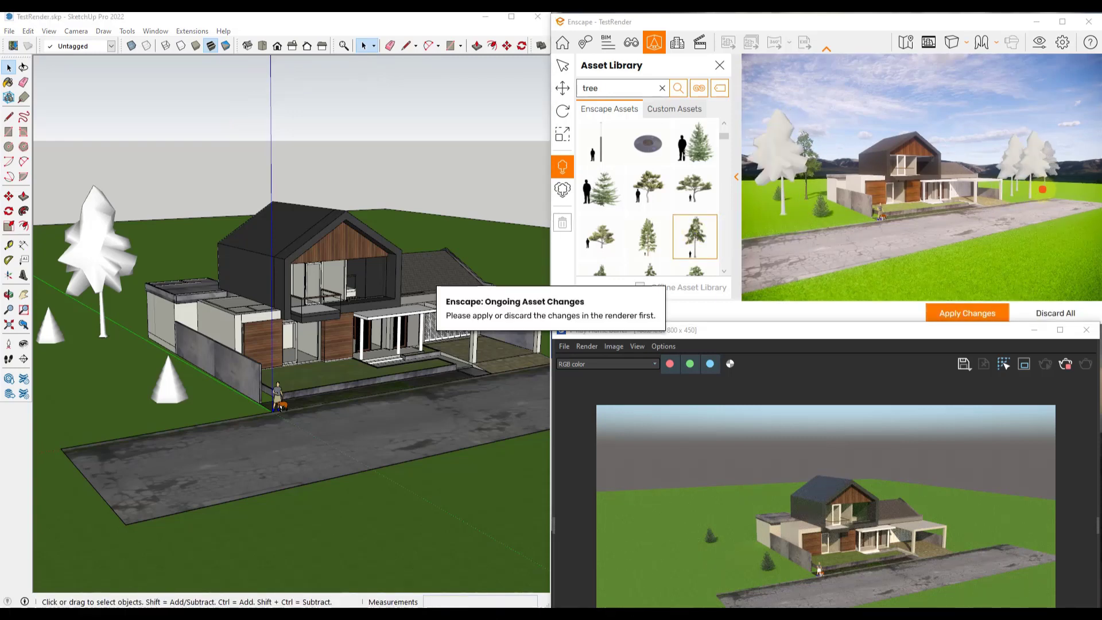
click(970, 314)
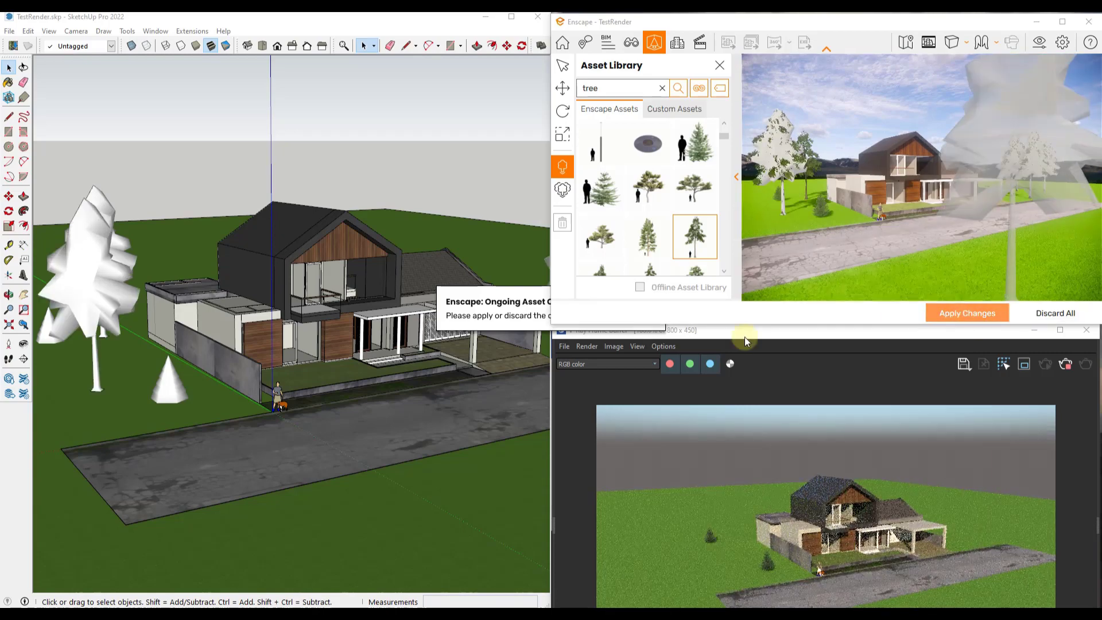
Check the placed trees in the SketchUp model and restart the V-Ray interactive render to include them
scroll(147, 371, down, 2)
scroll(146, 369, down, 2)
scroll(386, 320, up, 1)
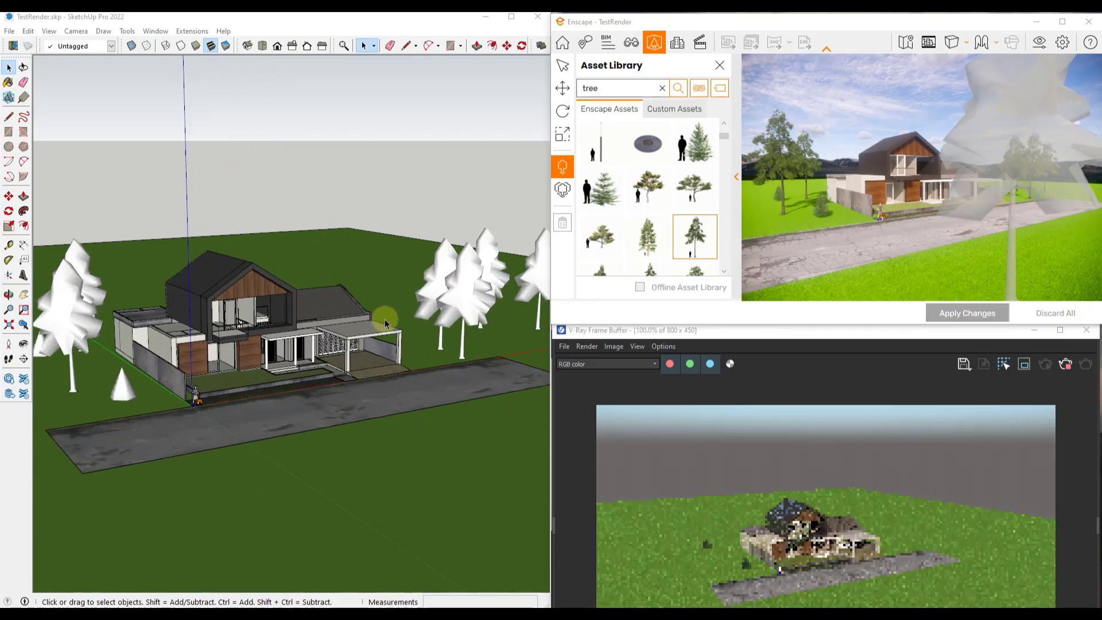
scroll(224, 361, up, 1)
scroll(248, 373, up, 1)
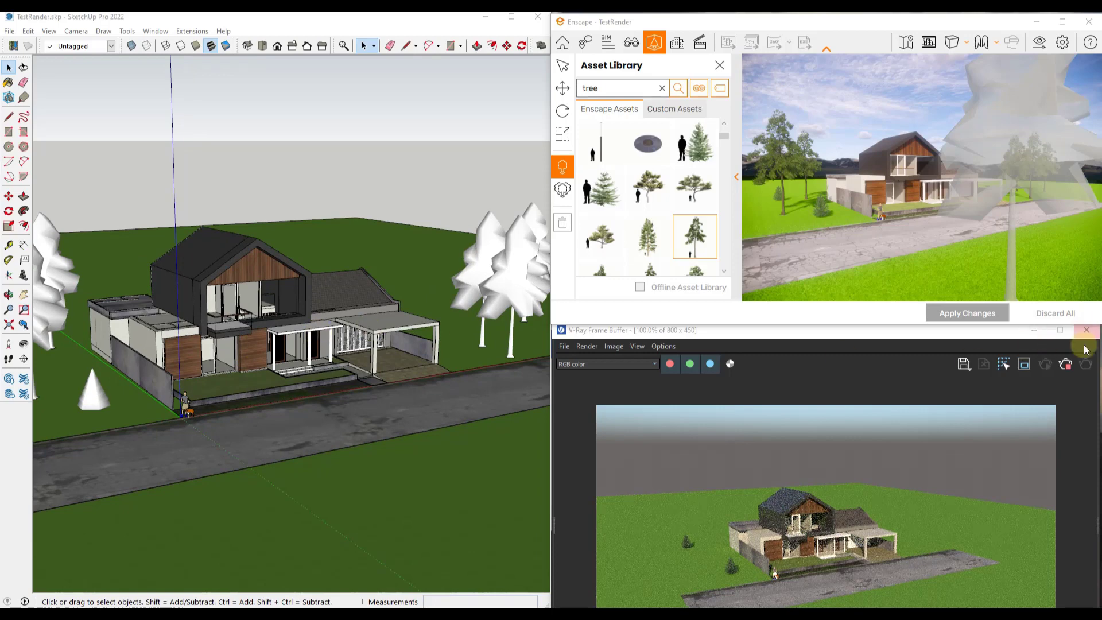
click(1070, 368)
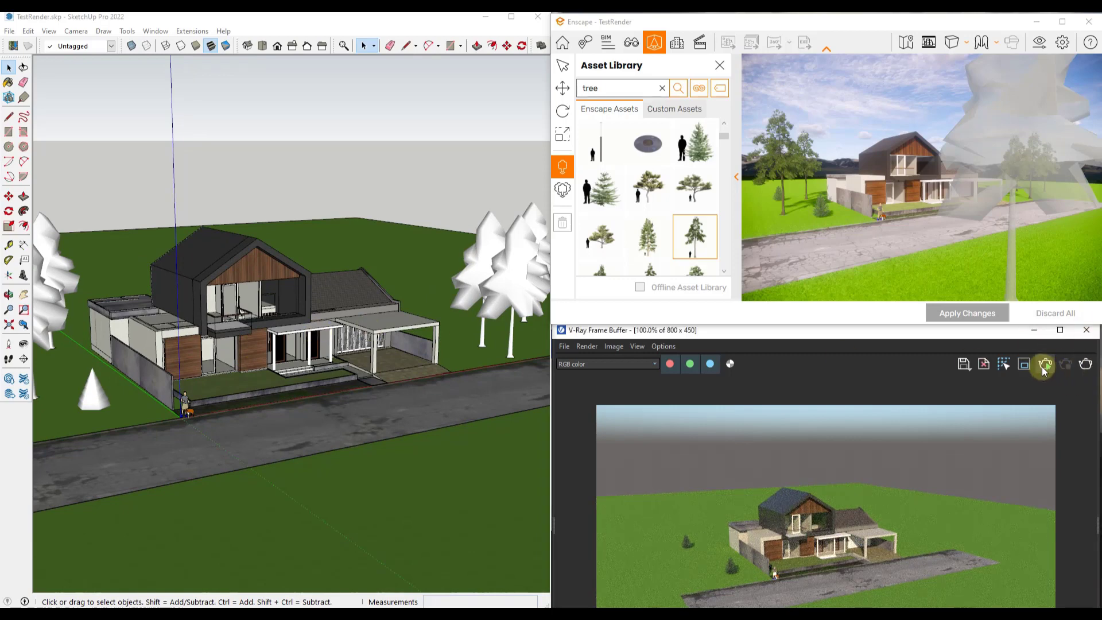
click(1044, 364)
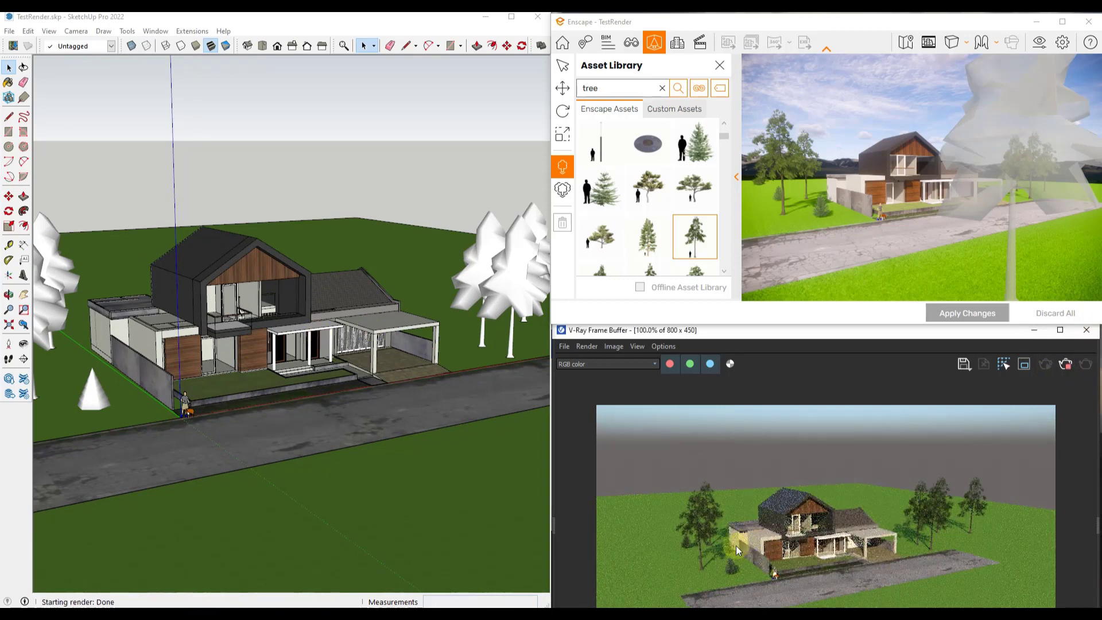
Examine the trees beside the house up close in the SketchUp model and the V-Ray interactive render
scroll(702, 561, up, 2)
scroll(688, 515, down, 1)
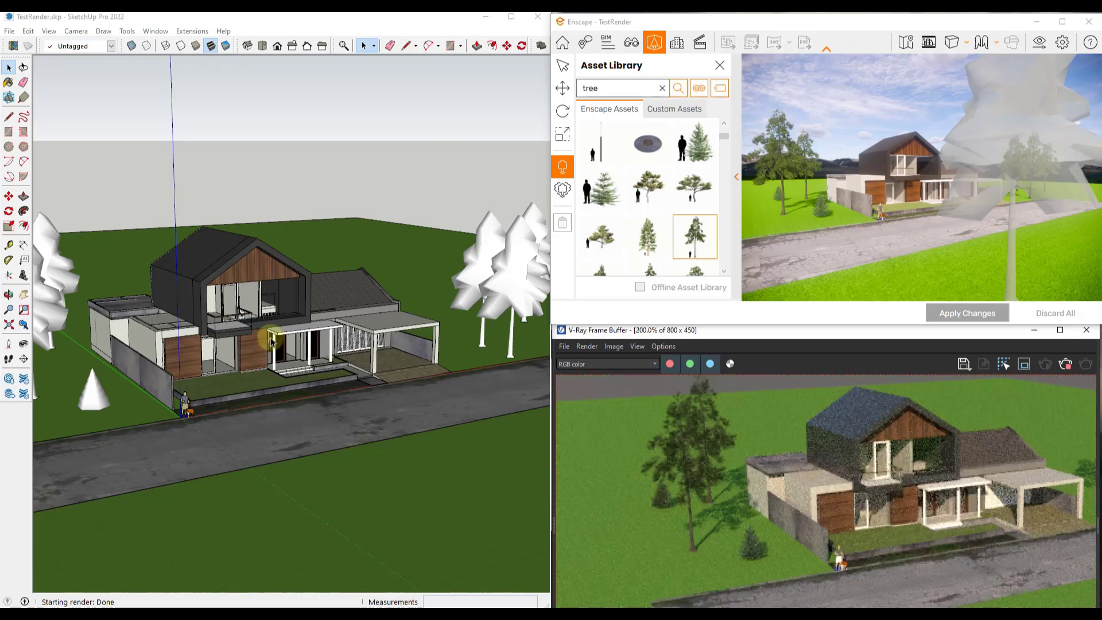
scroll(262, 339, down, 1)
scroll(173, 322, up, 5)
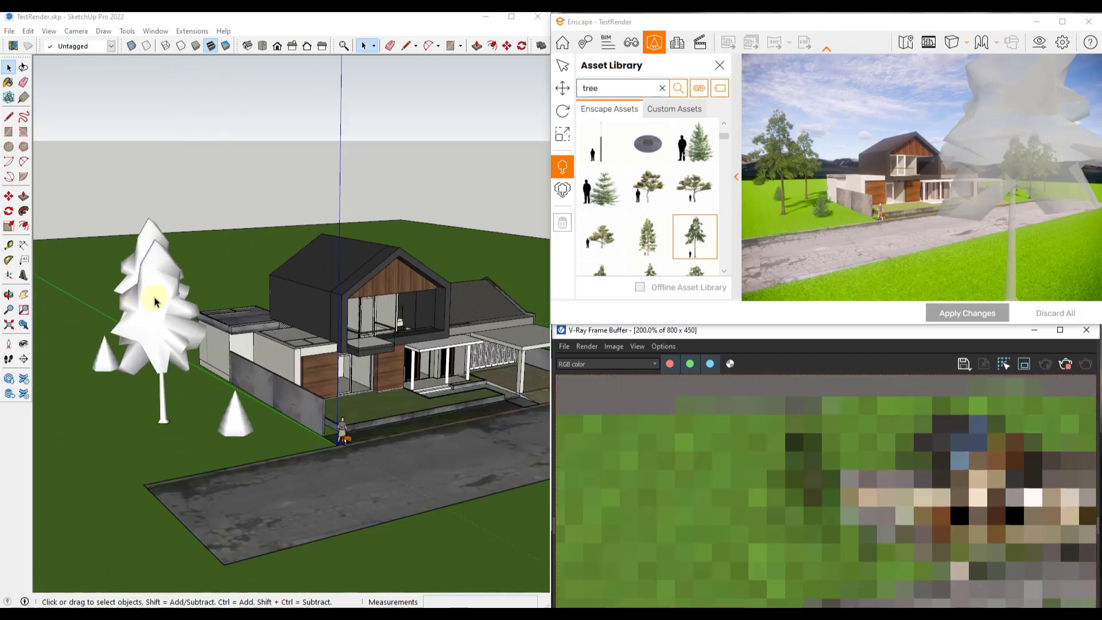
middle_drag(216, 326, 222, 295)
scroll(222, 381, down, 1)
middle_drag(221, 381, 116, 323)
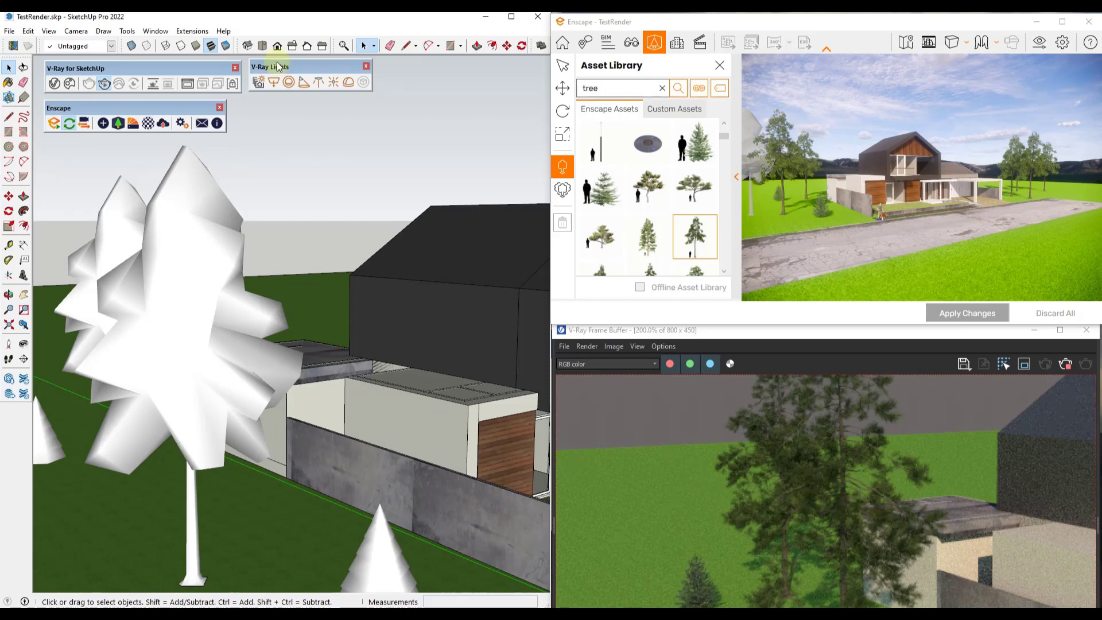
Look up the Enscape Compatibility option in SketchUp's V-Ray preferences without changing it
click(192, 31)
mouse_move(201, 90)
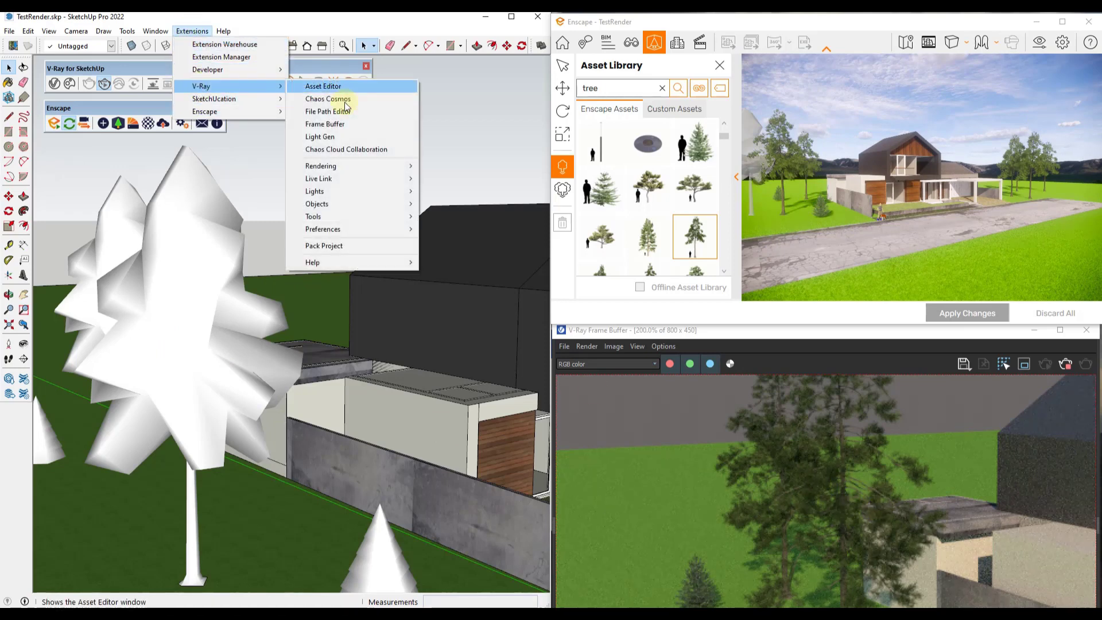
mouse_move(335, 229)
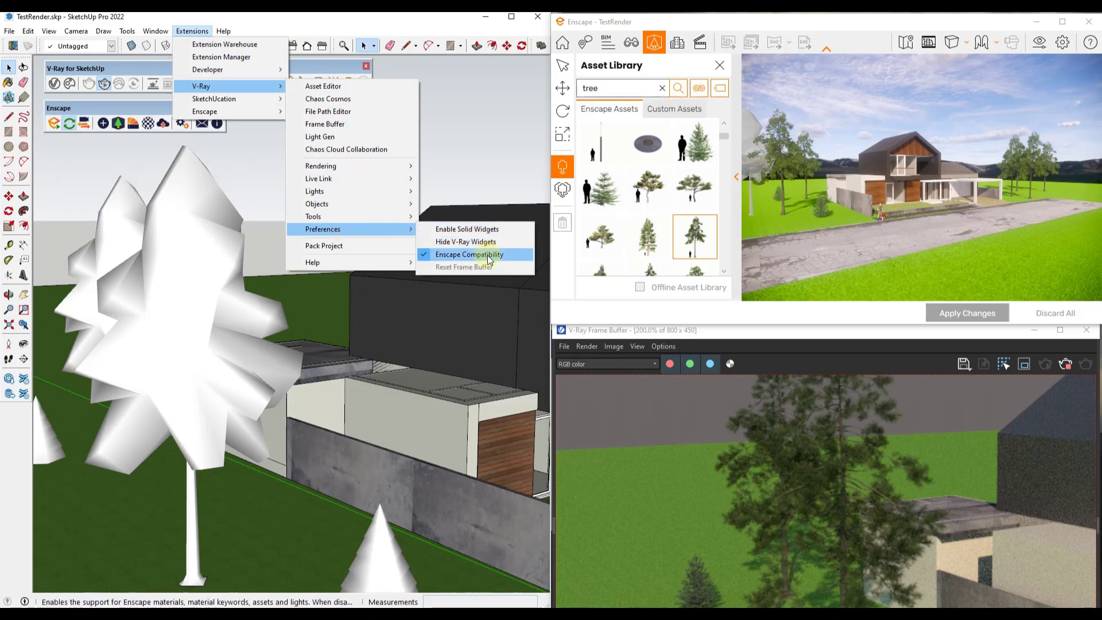
click(190, 32)
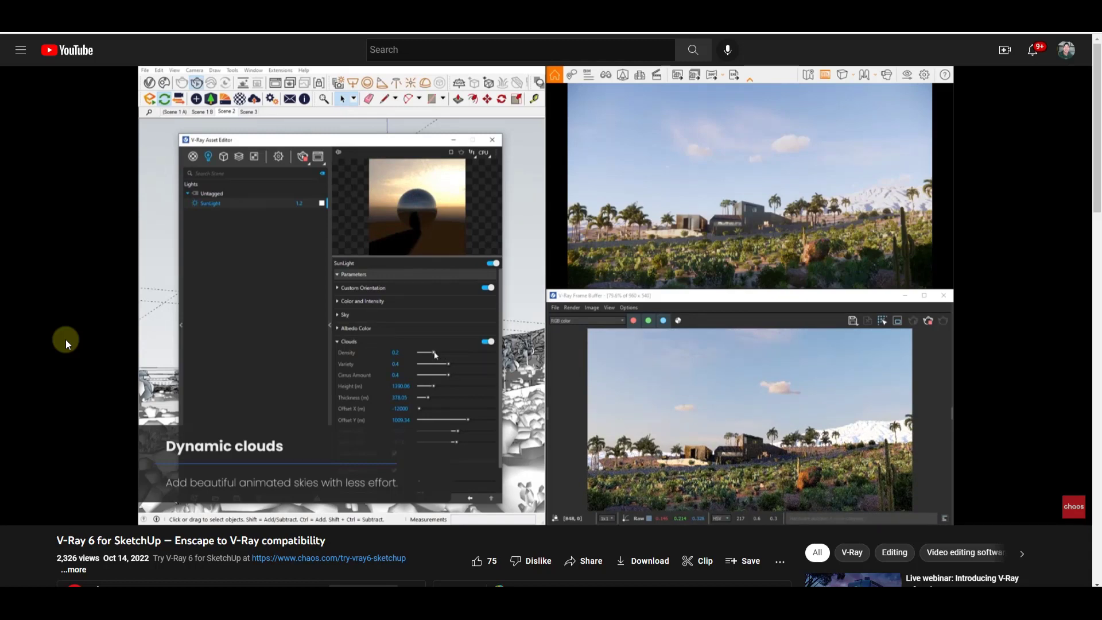
View the dynamic clouds part of the Enscape to V-Ray compatibility video and check the license pricing pages
mouse_move(66, 339)
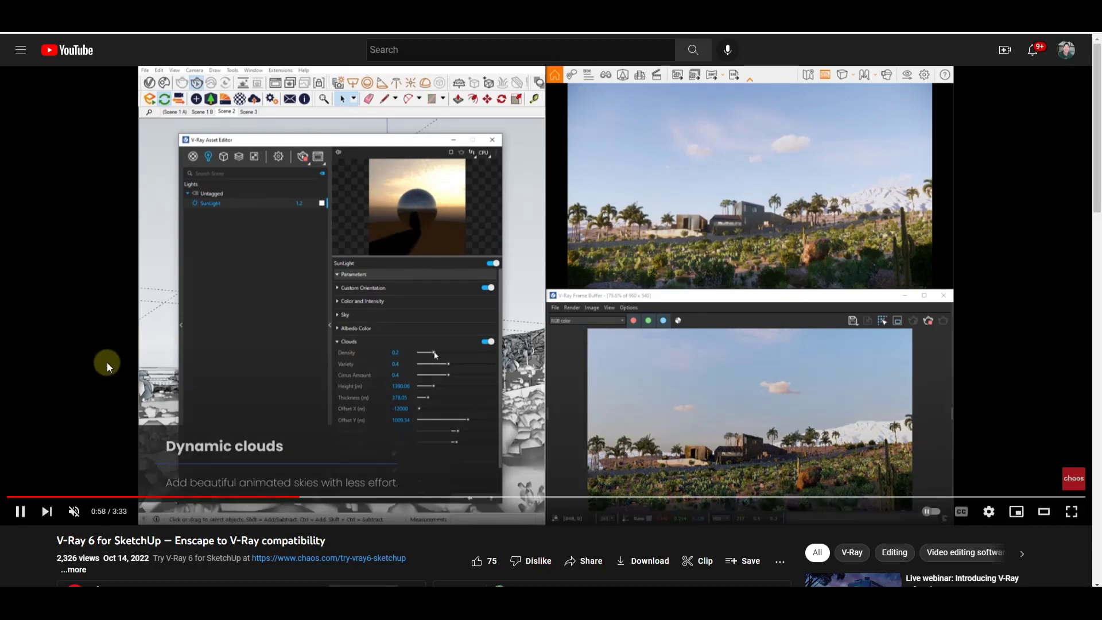
click(243, 312)
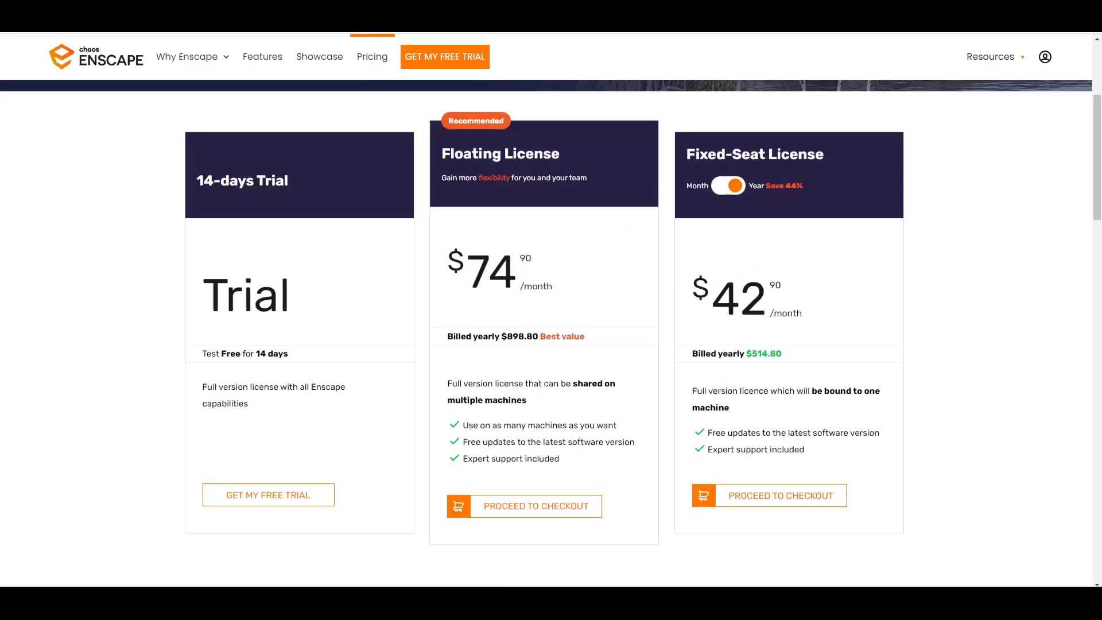
click(597, 29)
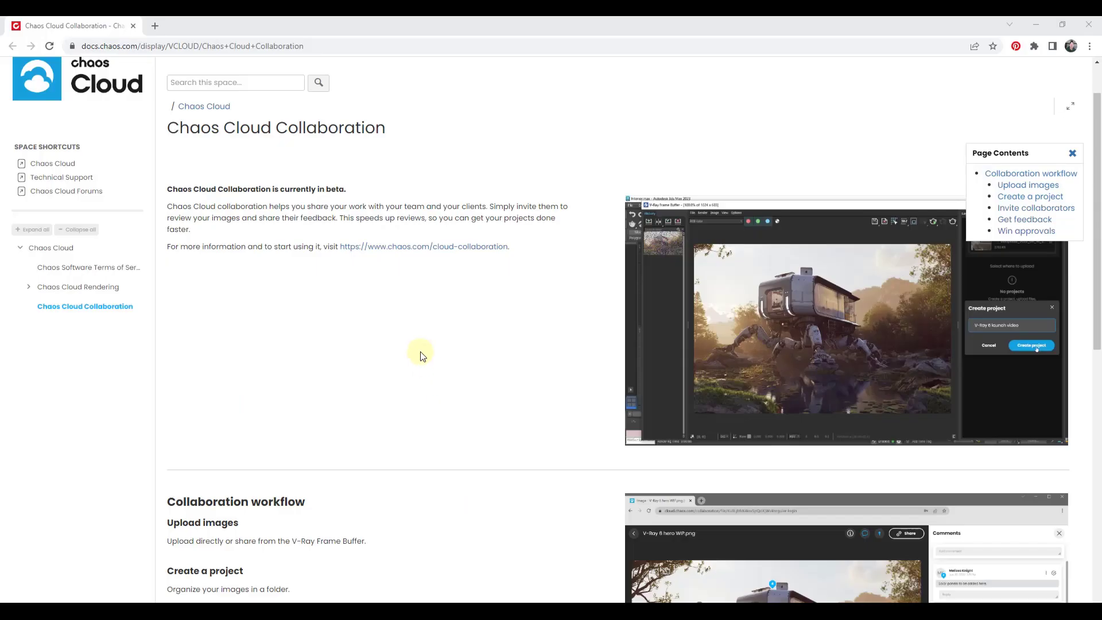
Read the introduction of the Chaos Cloud Collaboration documentation page, highlighting the note about its beta status
double_click(239, 189)
drag(239, 190, 347, 189)
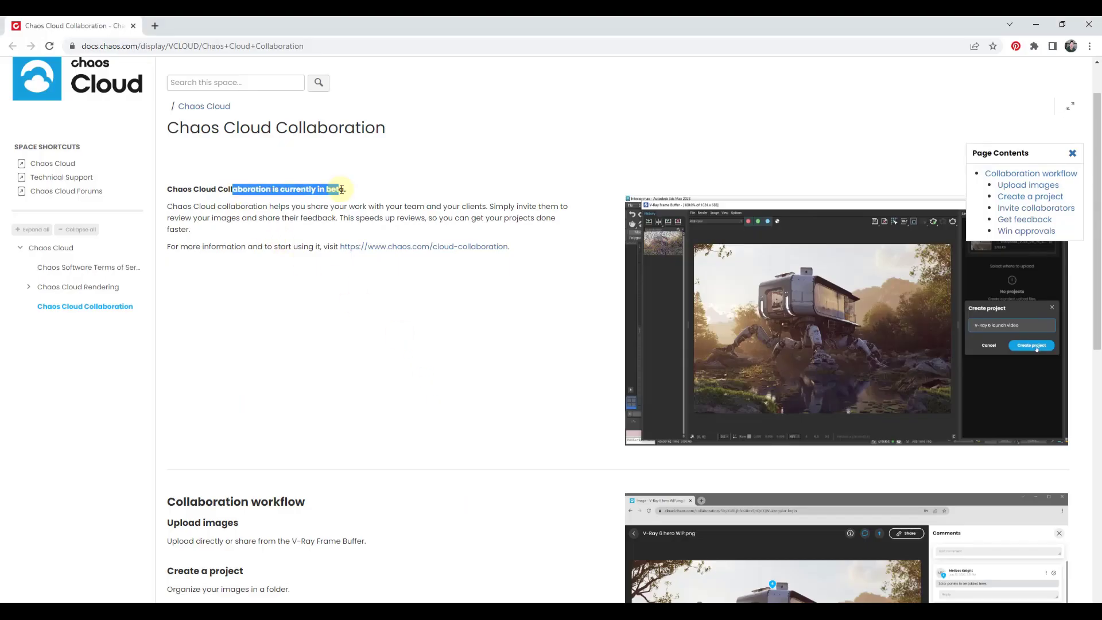
click(360, 192)
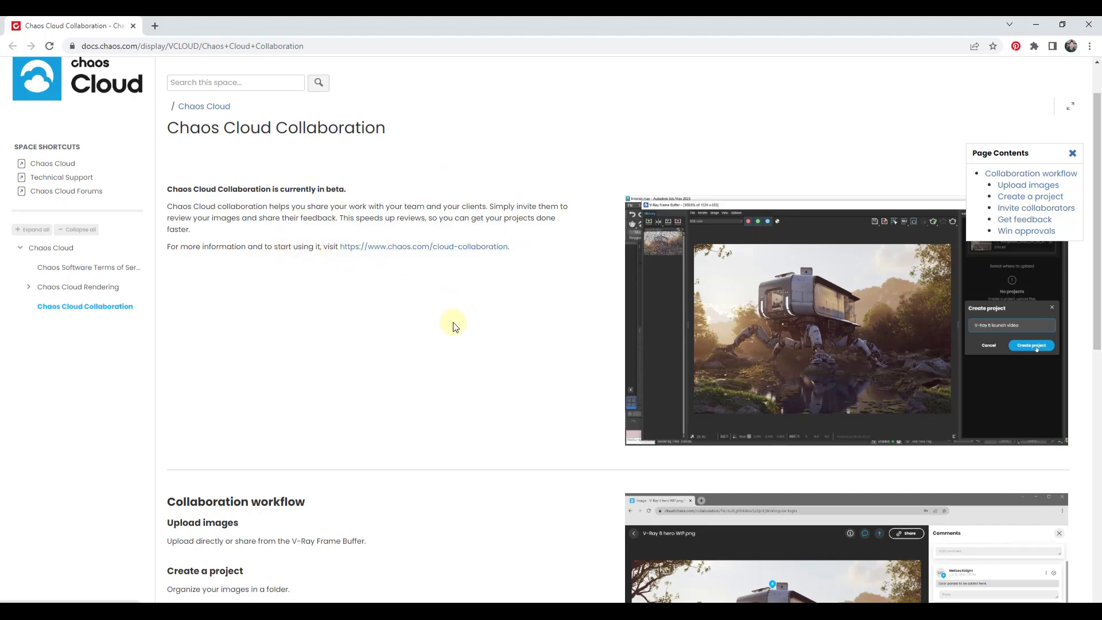
scroll(442, 298, down, 1)
scroll(449, 304, up, 2)
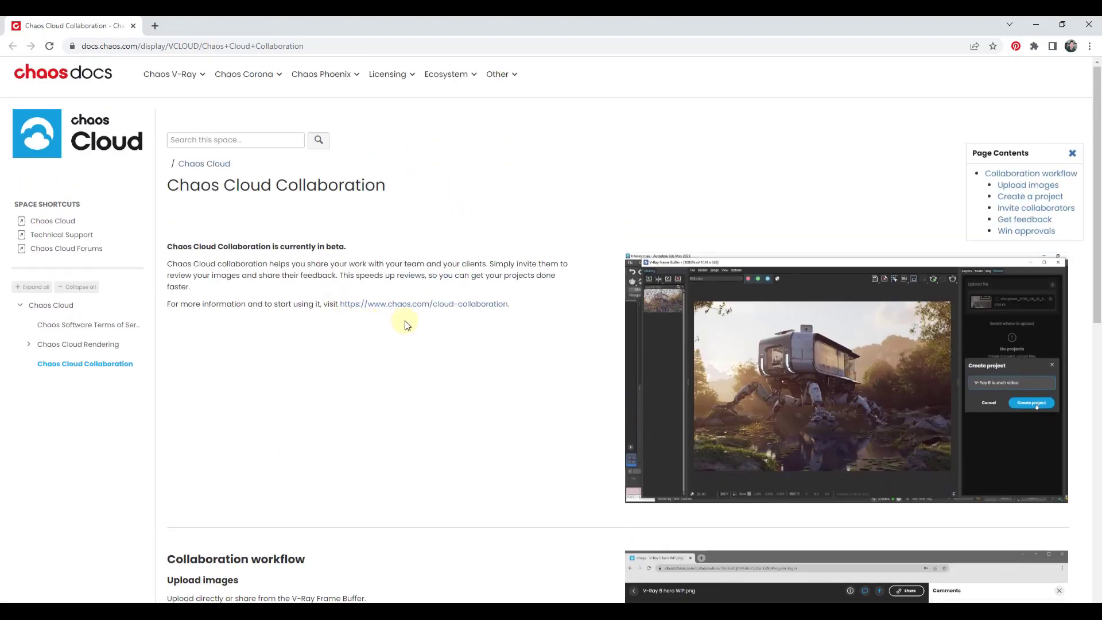
scroll(405, 324, down, 1)
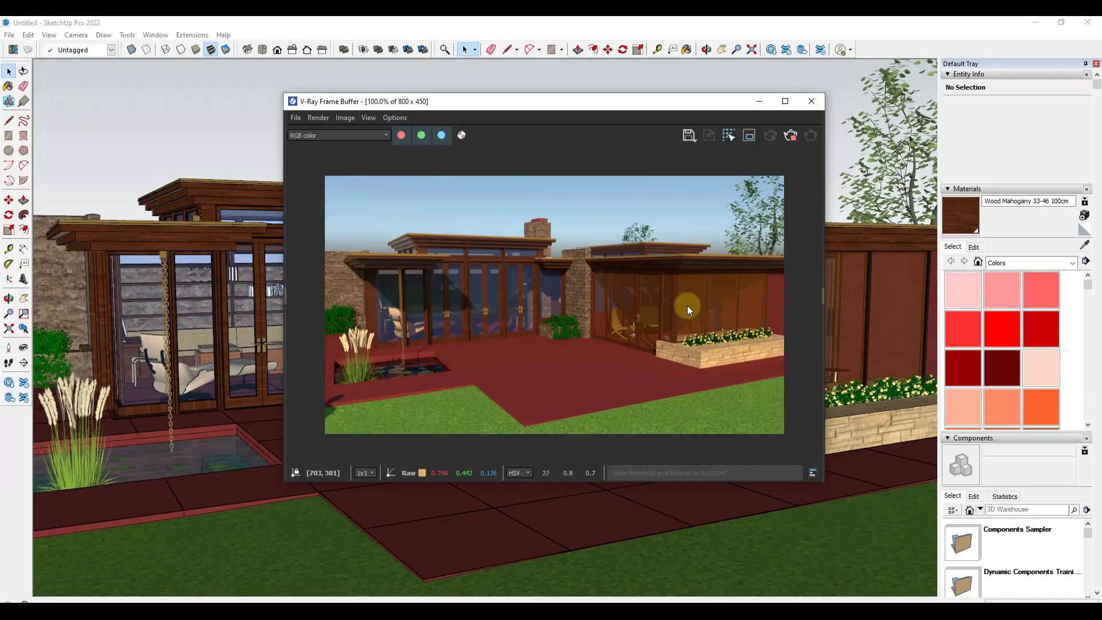
Upload the rendered image from the V-Ray Frame Buffer to the recent shared project in Chaos Cloud Collaboration
click(320, 118)
mouse_move(291, 118)
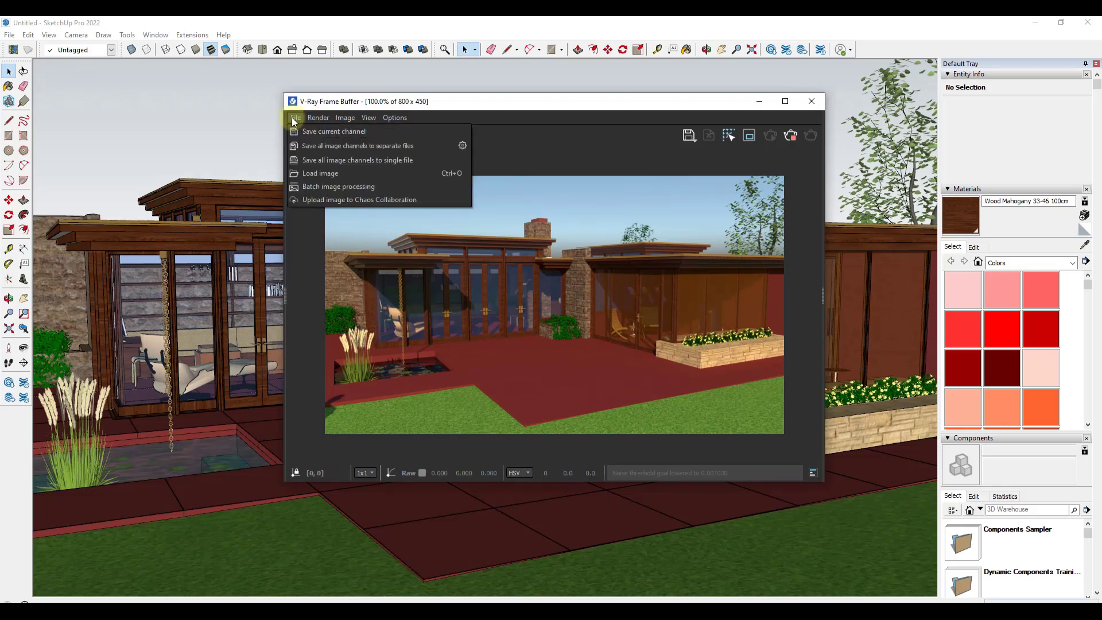
click(340, 201)
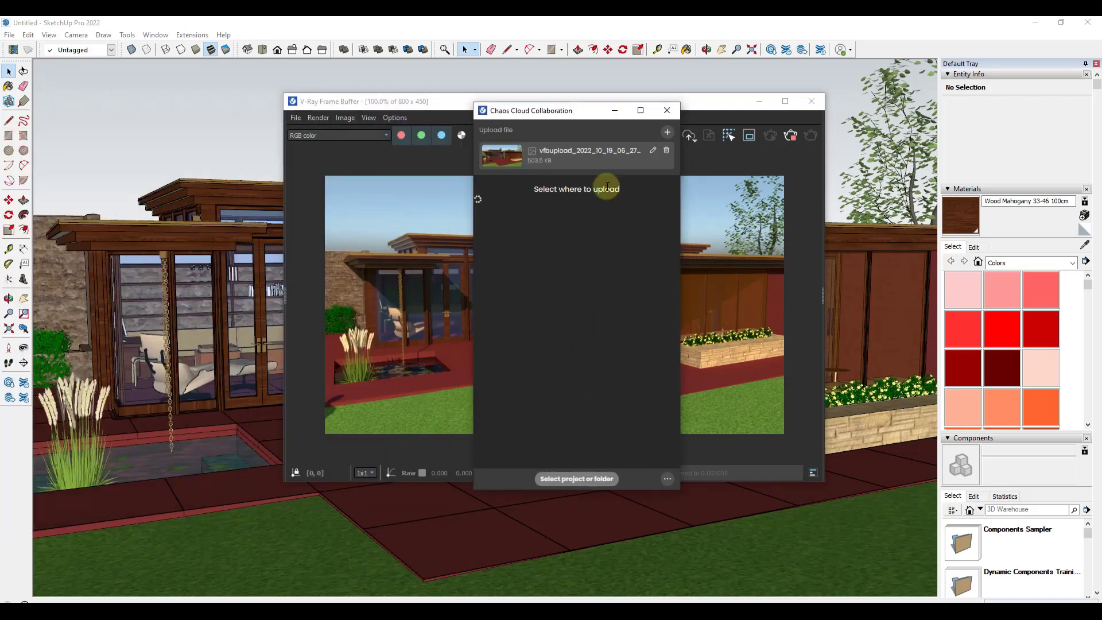
click(554, 227)
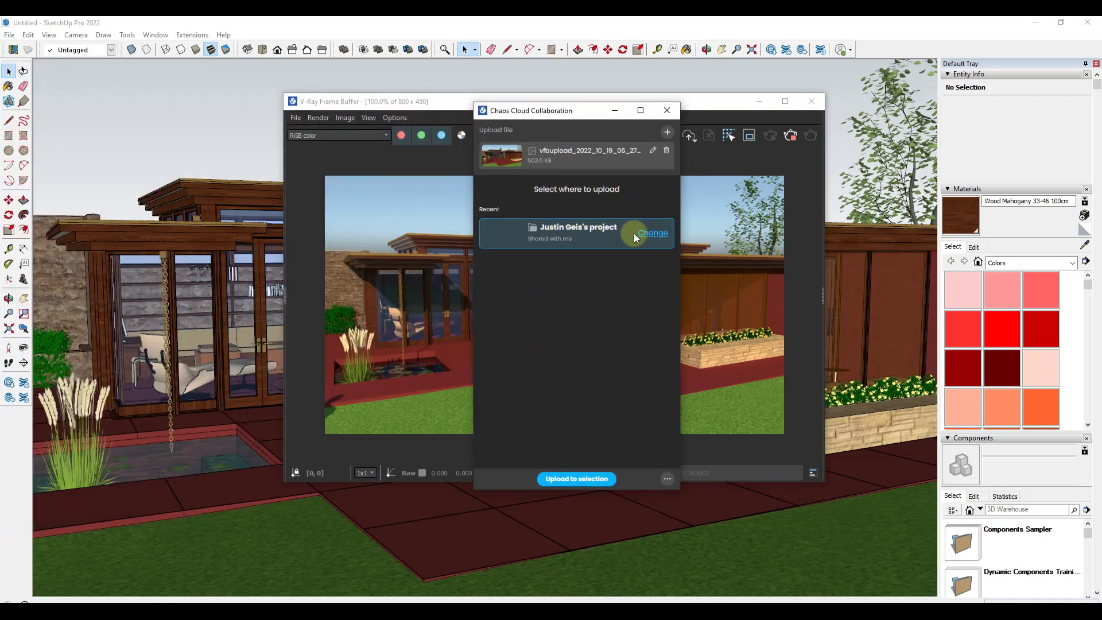
click(576, 479)
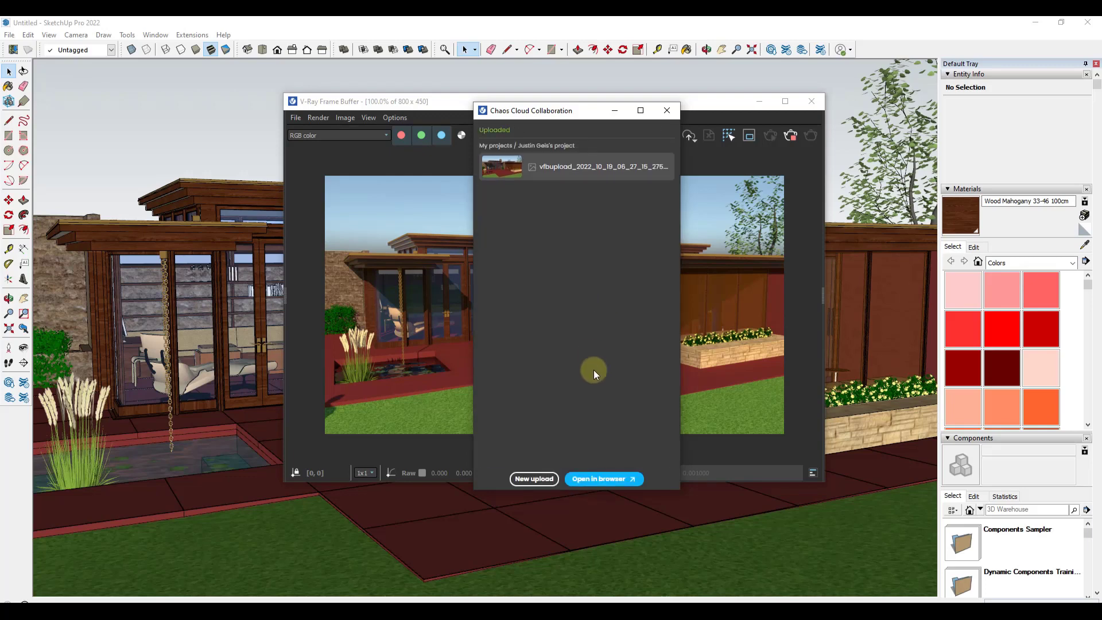
Open the uploaded render in the browser and accept all cookies
click(599, 479)
click(282, 230)
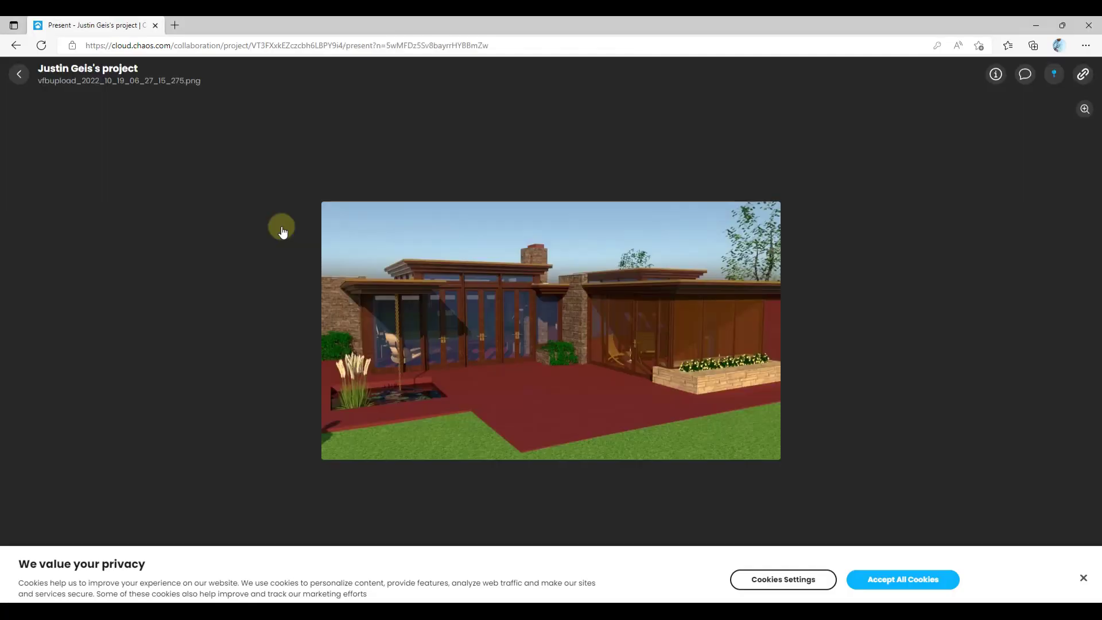
click(904, 580)
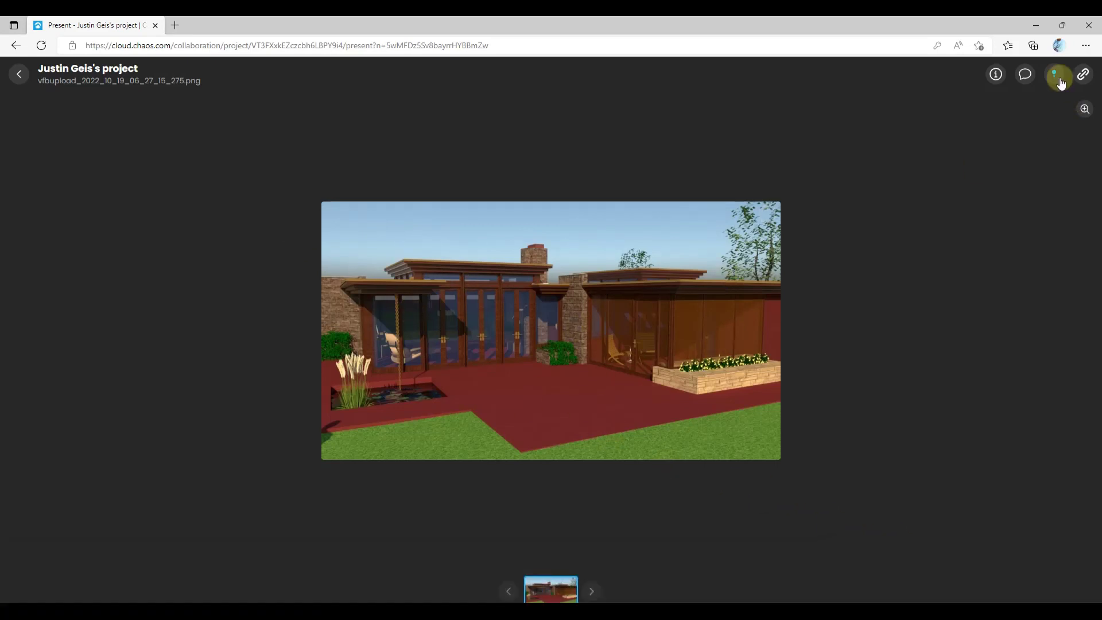
Show the uploaded render's comments and open its sharing settings
click(1026, 74)
click(869, 75)
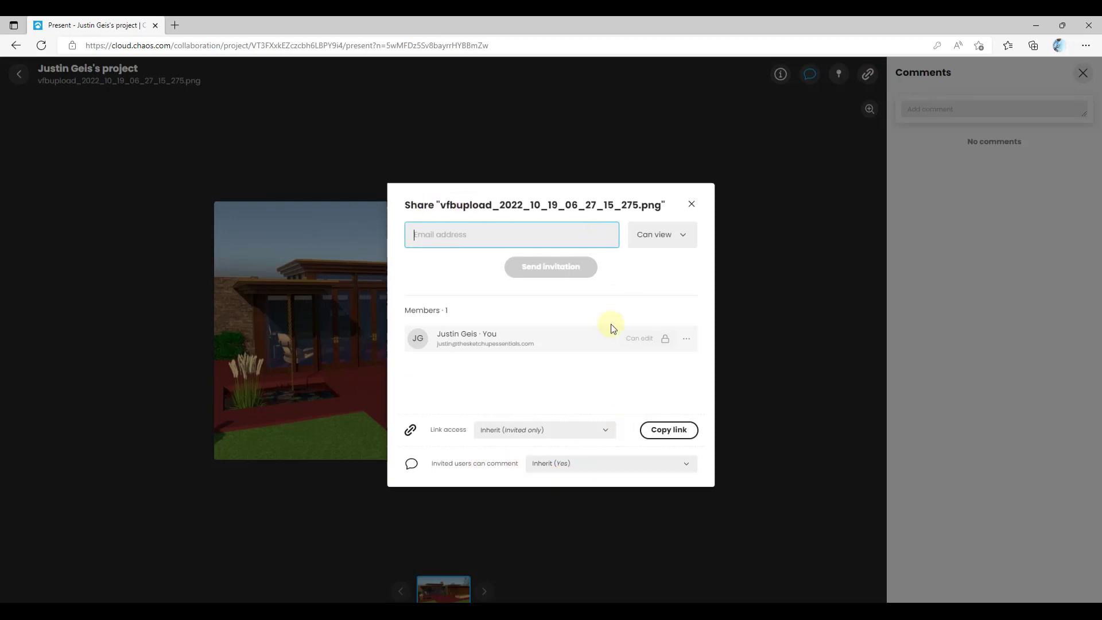
Close the sharing settings and add the comment "Needs better materials" to the uploaded render
click(691, 203)
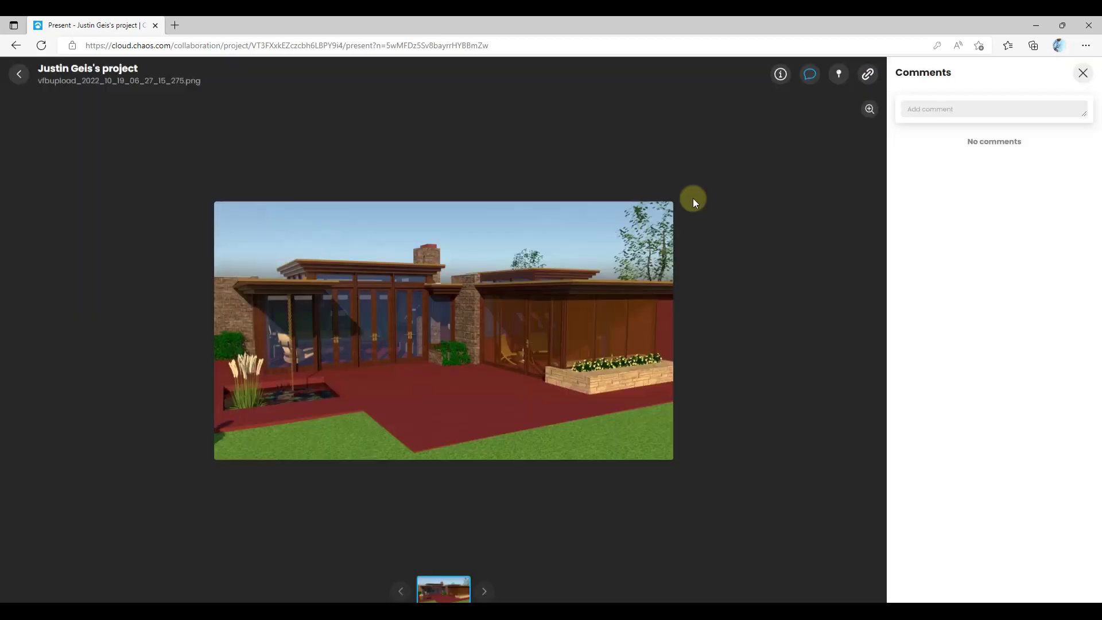
click(963, 113)
text(Needs better materials)
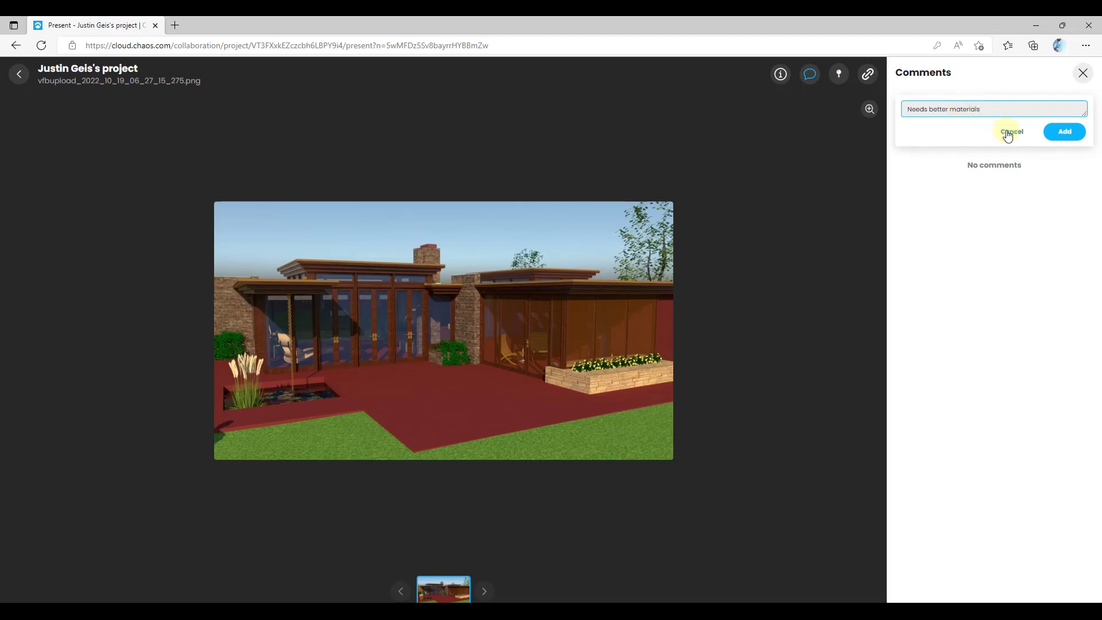
click(1065, 131)
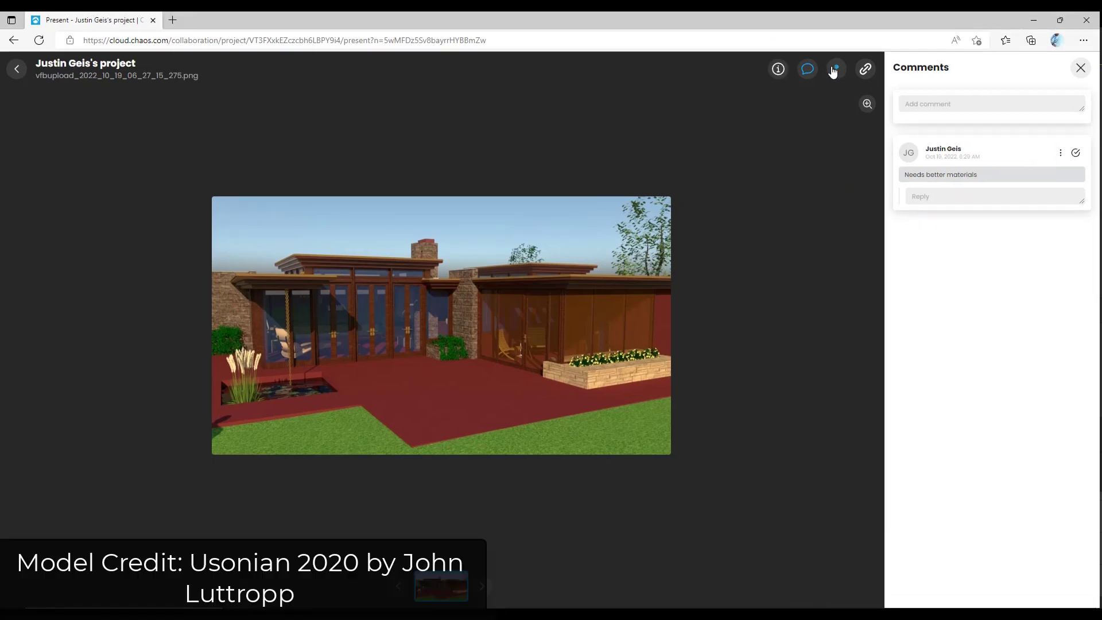
Pin a "Better Glass" comment to the glazing beside the brick column and toggle its resolved status
click(538, 320)
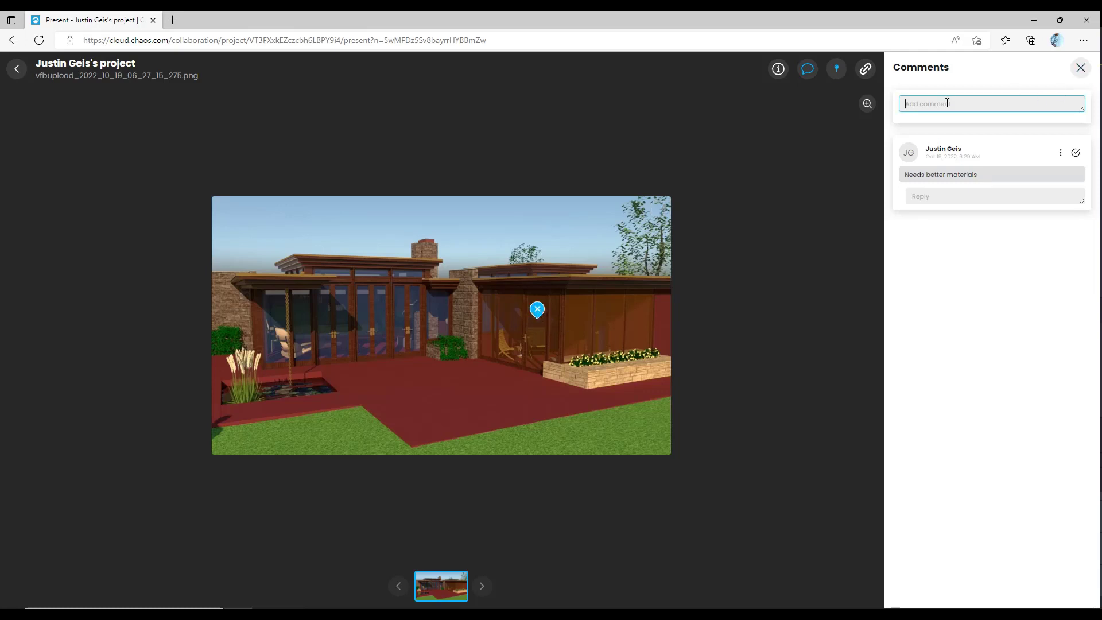
text(Better Glass)
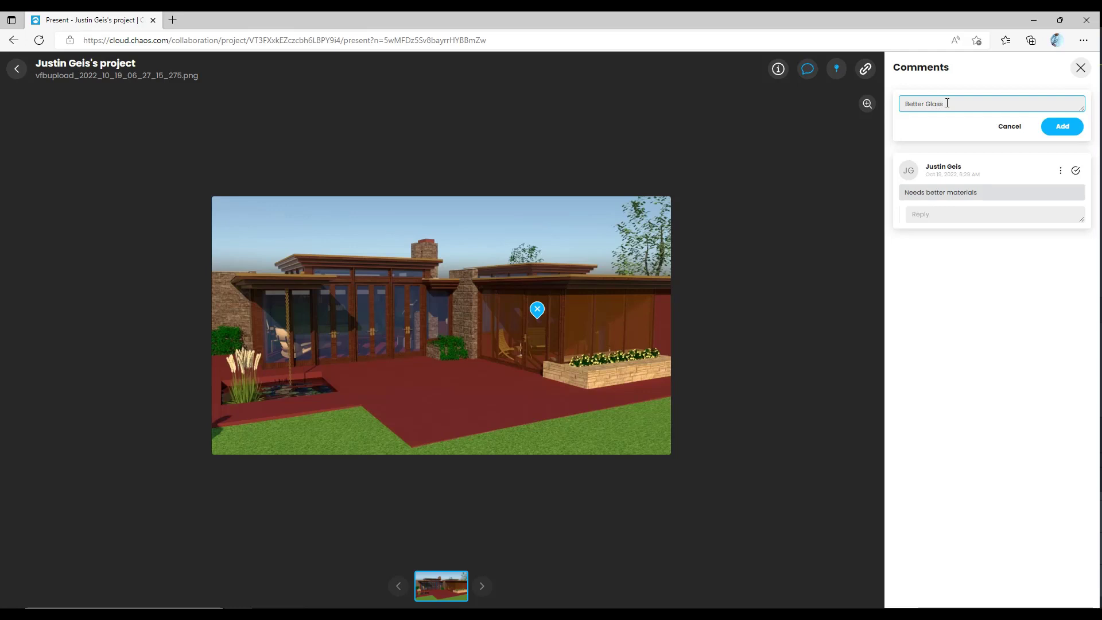
click(1063, 128)
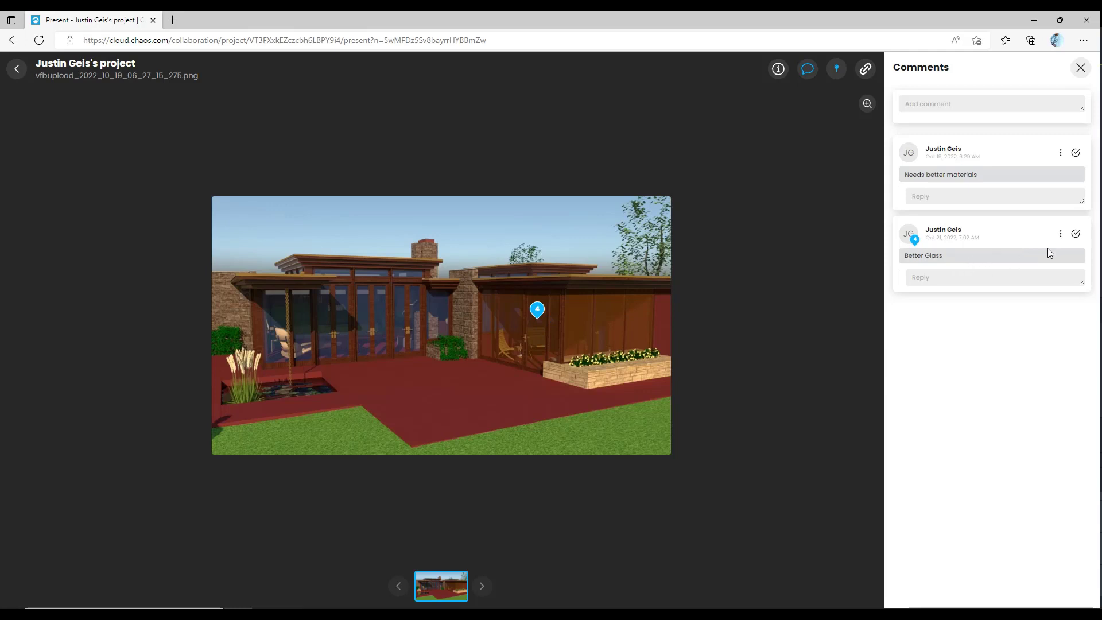
click(1076, 236)
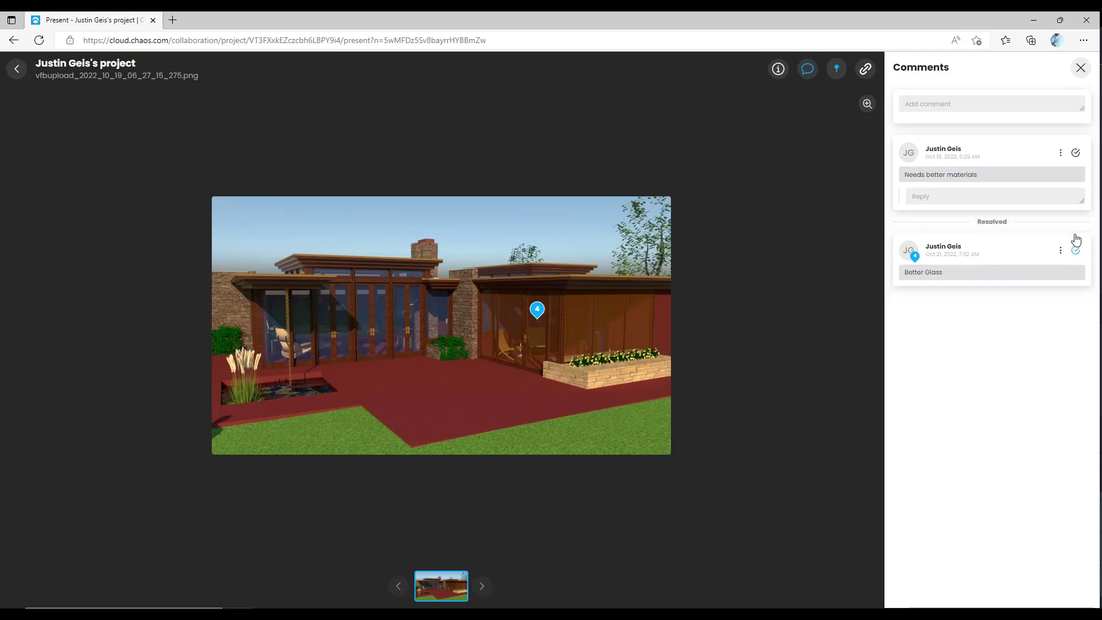
click(1076, 253)
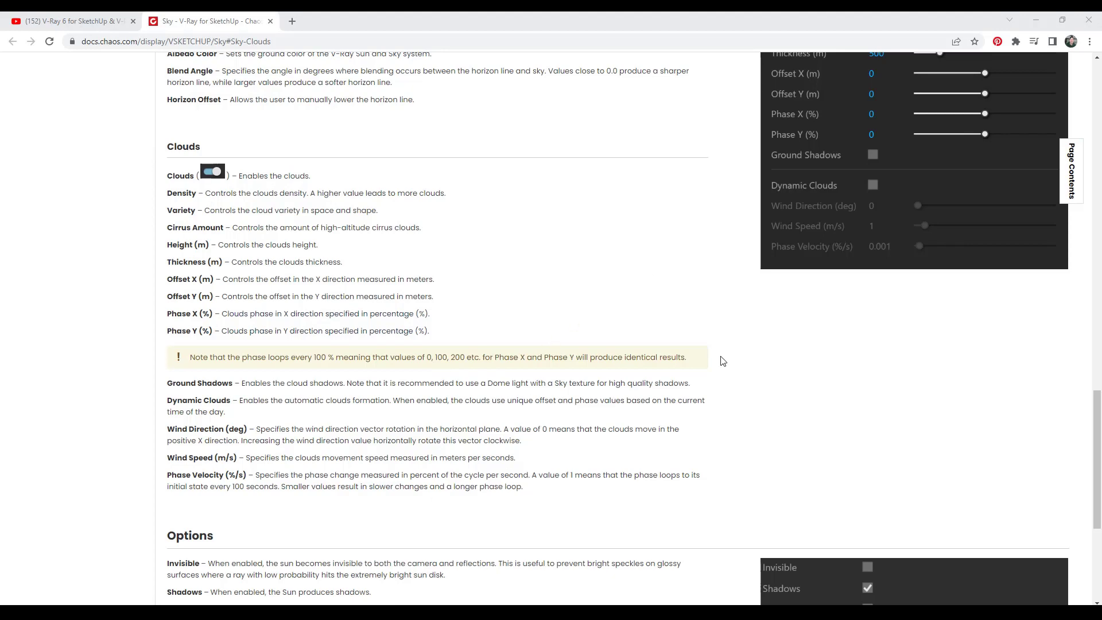
Switch to the container house model in SketchUp and enable Clouds for the SunLight
click(738, 571)
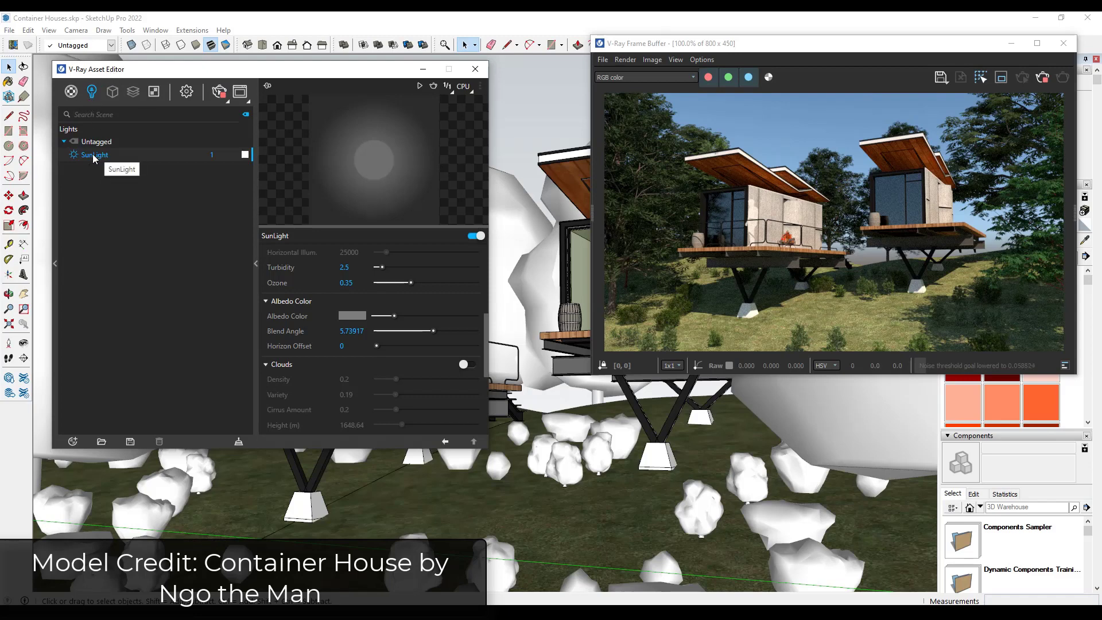
scroll(385, 319, down, 4)
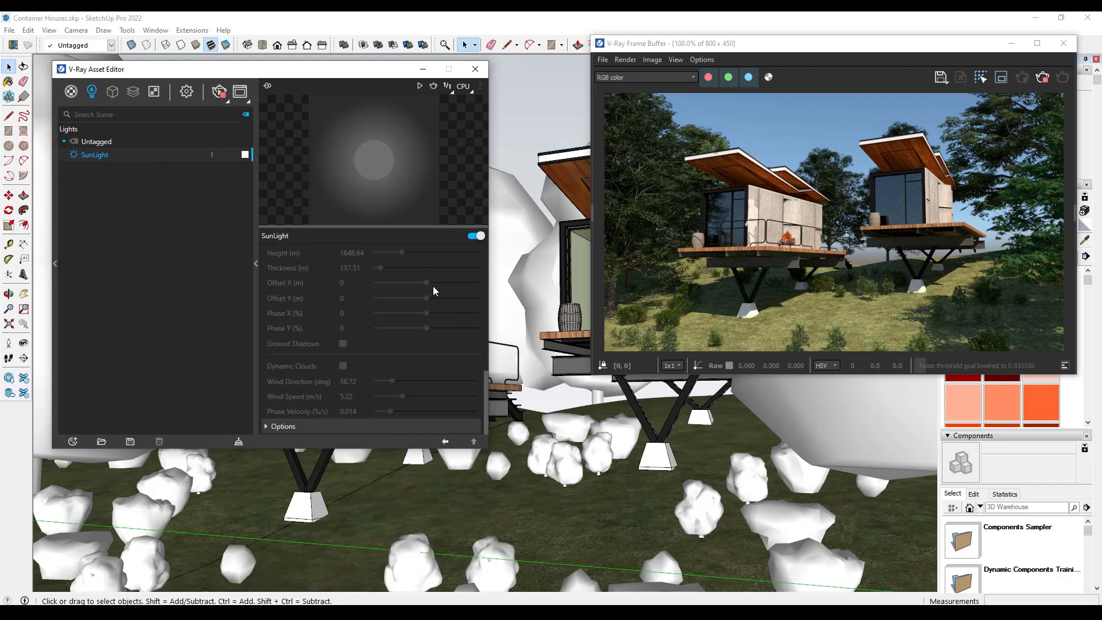
scroll(432, 301, up, 4)
click(468, 309)
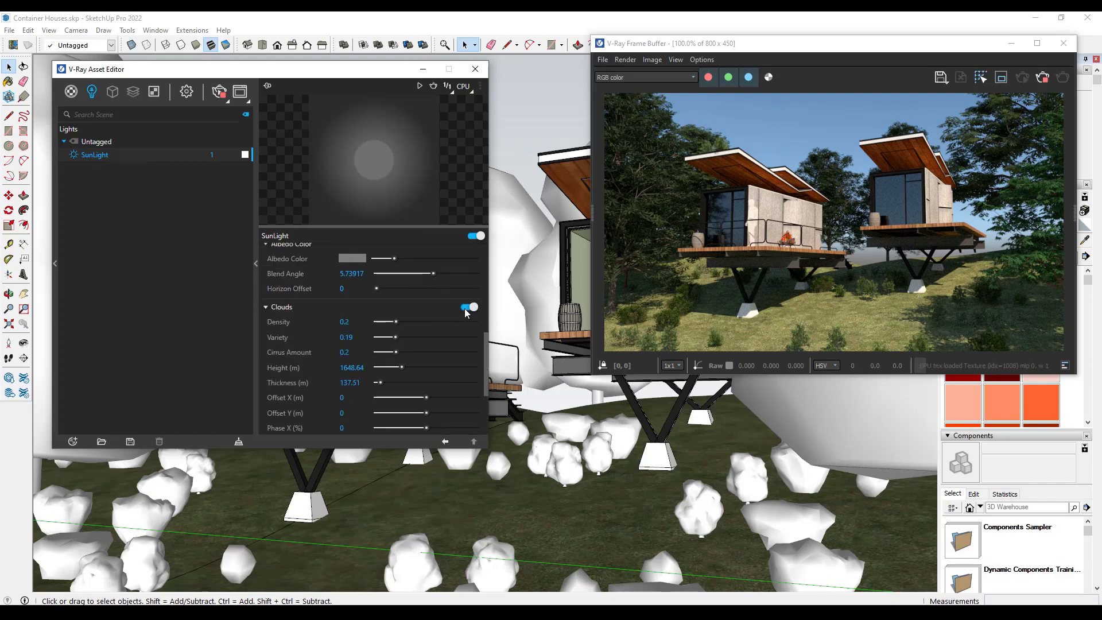
Set the SunLight's cloud density to 0.69, variety to 0.38, height to 1622.78 m and thickness to 515.49 m
drag(396, 322, 388, 368)
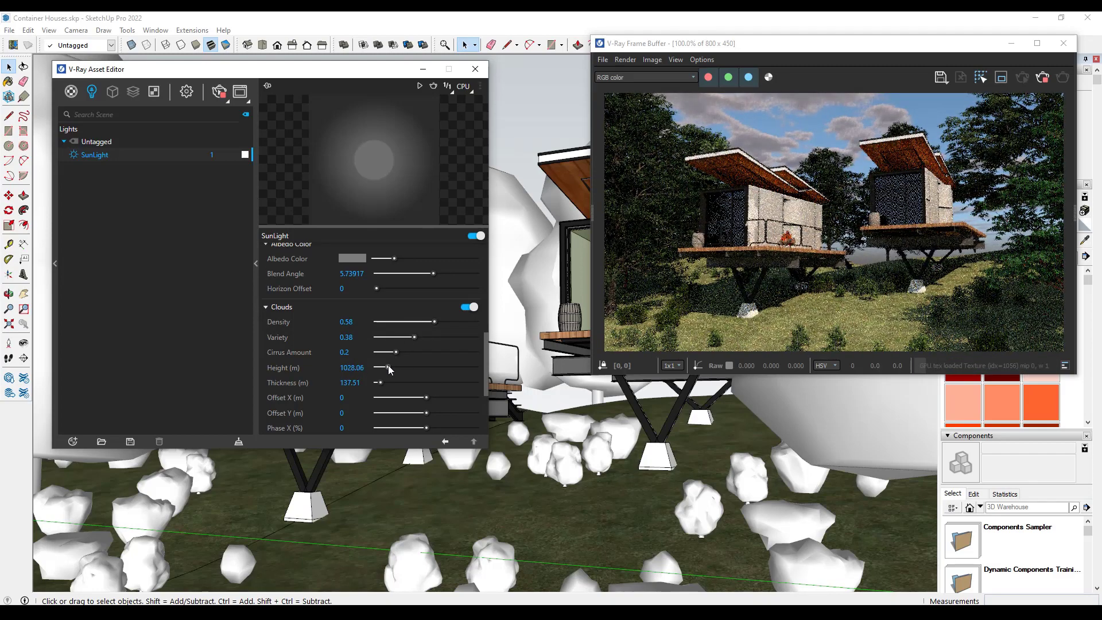
click(400, 367)
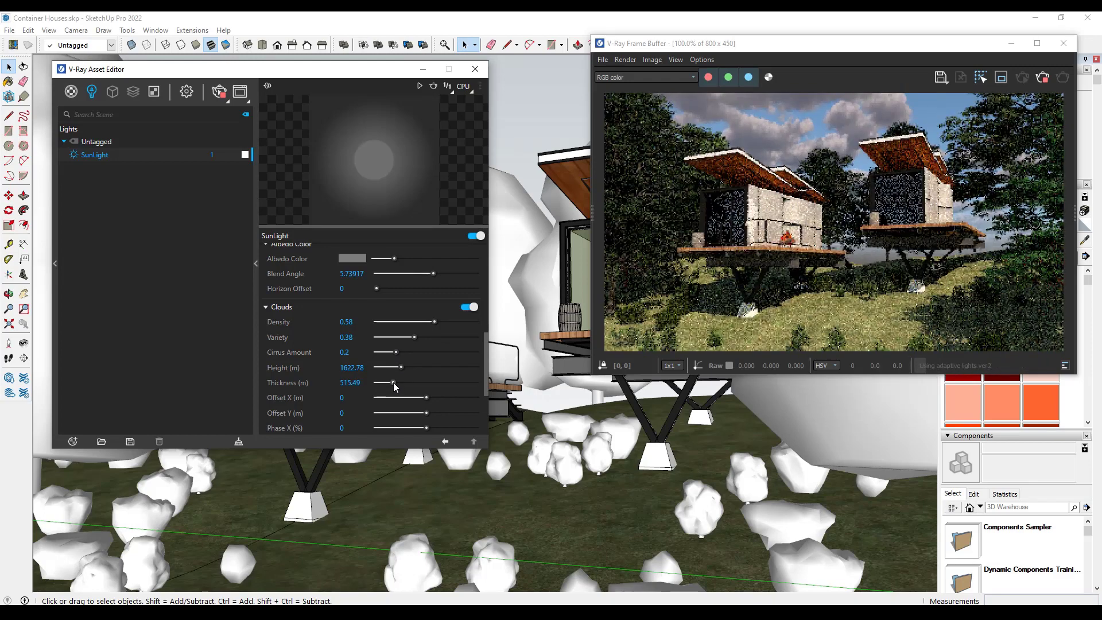
drag(436, 322, 464, 322)
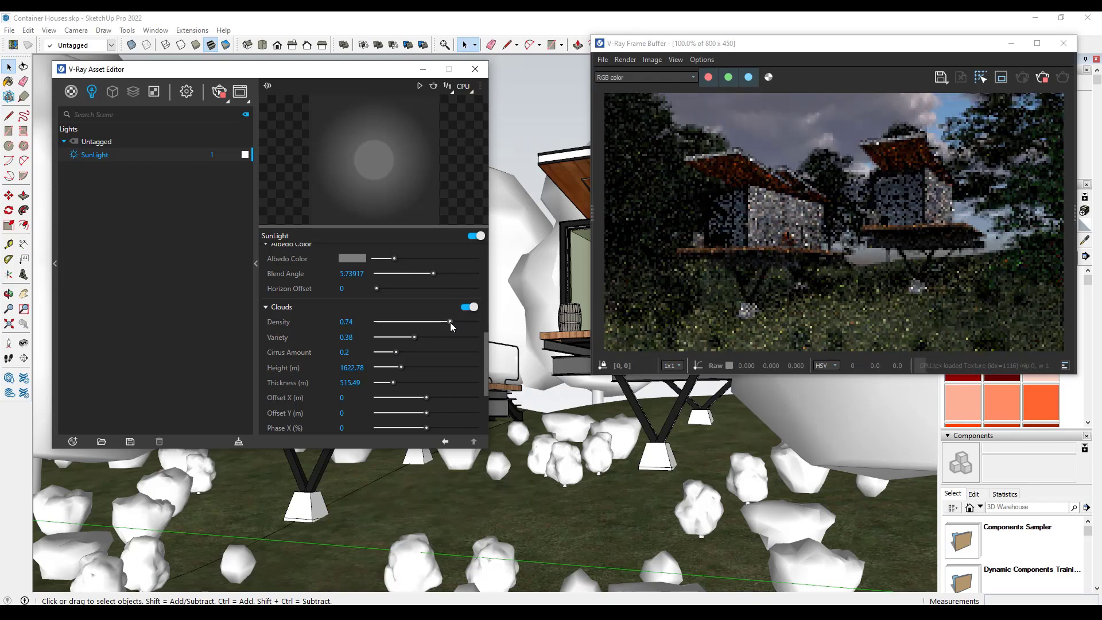
drag(450, 322, 446, 322)
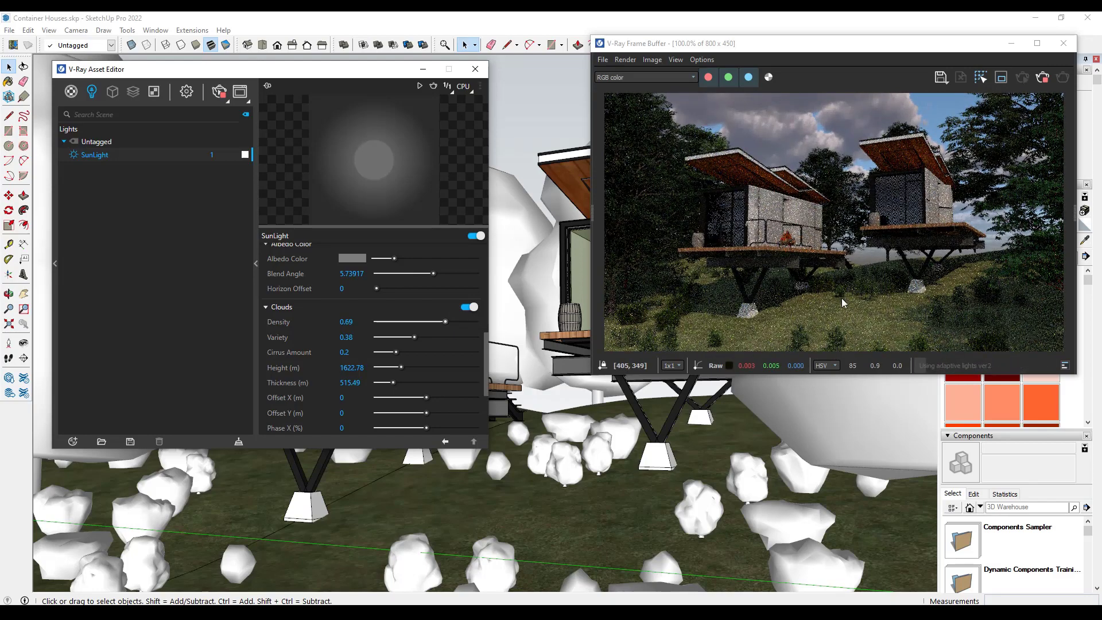
Enable Dynamic Clouds for the SunLight and play the rendered container house animation in Chaos Player
scroll(409, 315, down, 5)
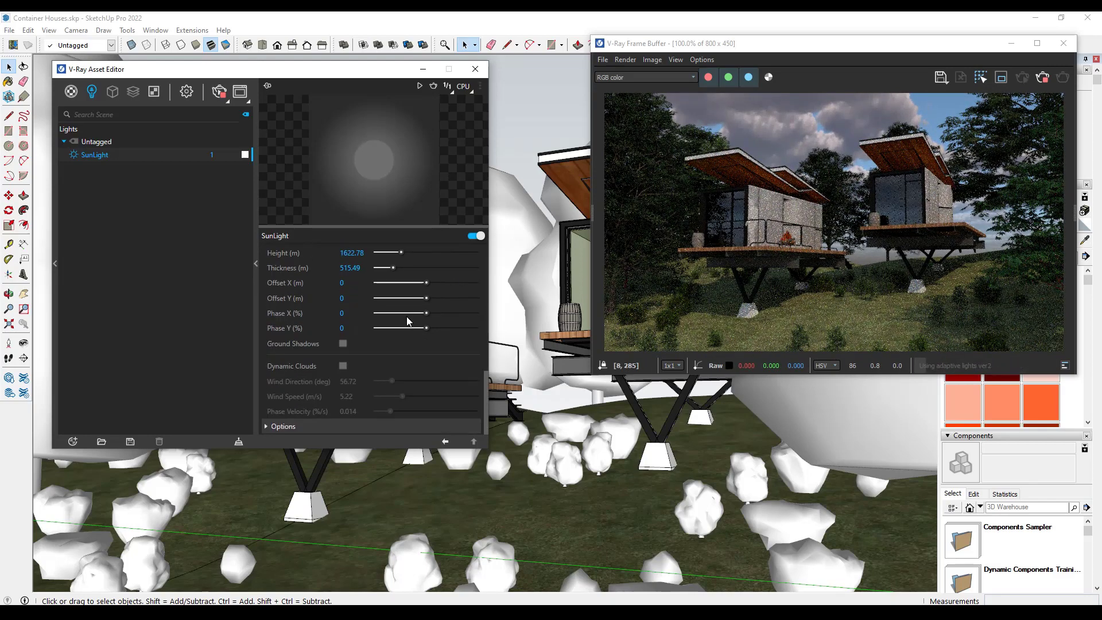
click(343, 367)
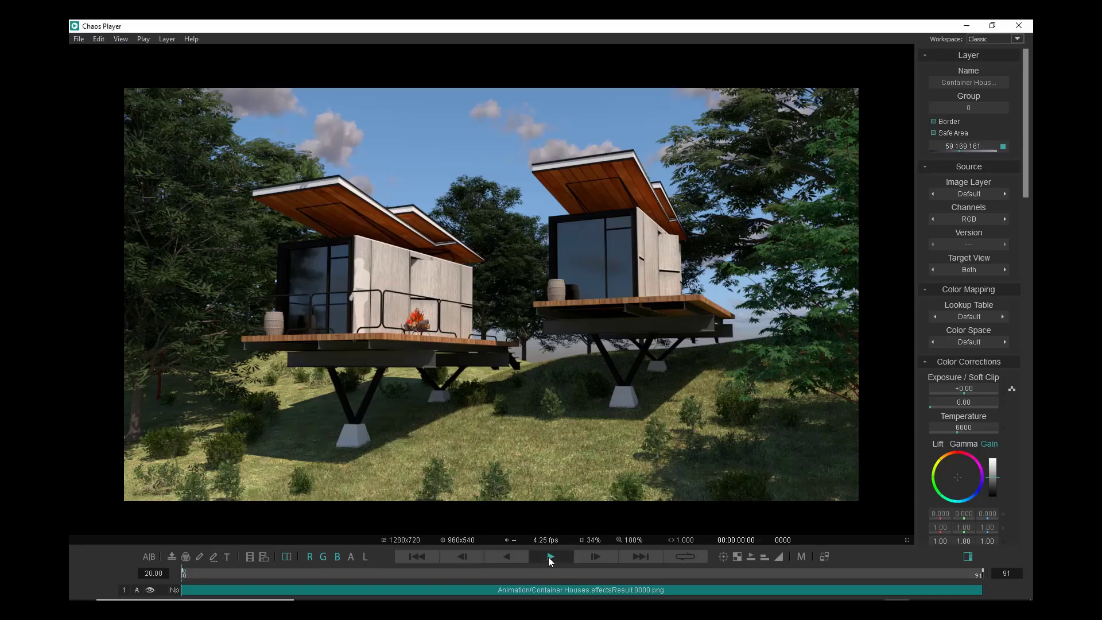
click(549, 557)
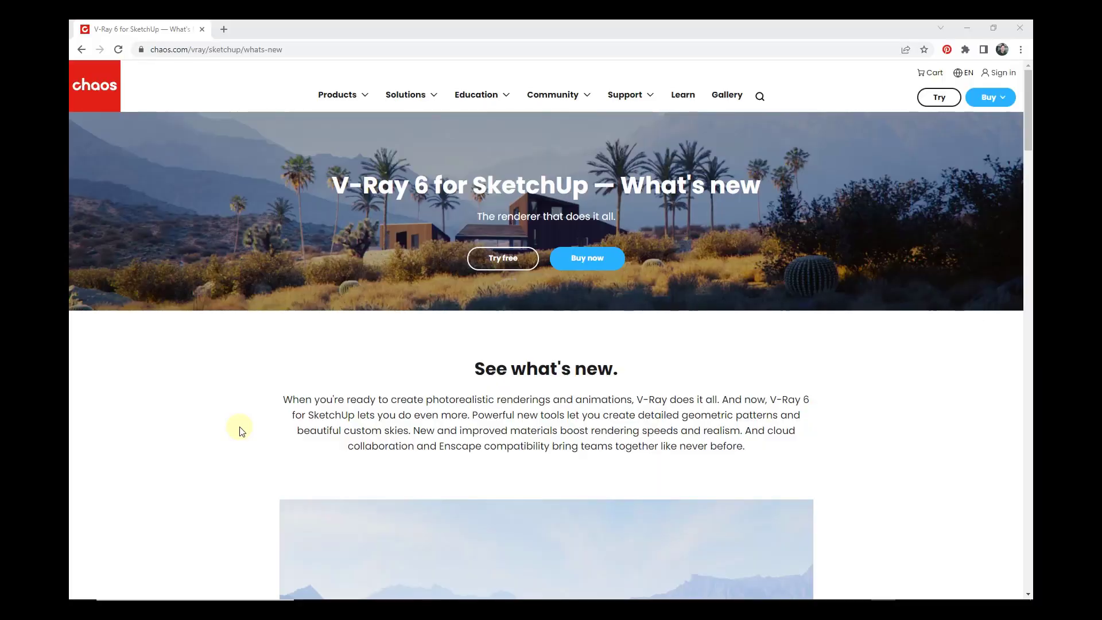
Browse the V-Ray 6 for SketchUp What's new page in the browser, through its section on new and improved materials
scroll(240, 431, down, 20)
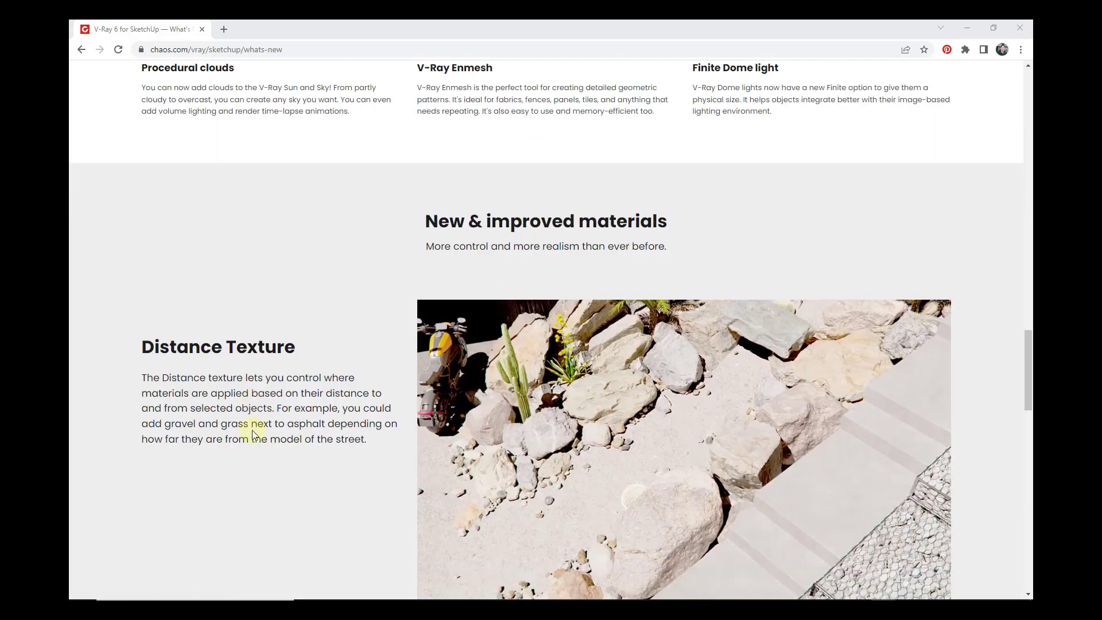
scroll(253, 431, down, 15)
scroll(252, 422, up, 1)
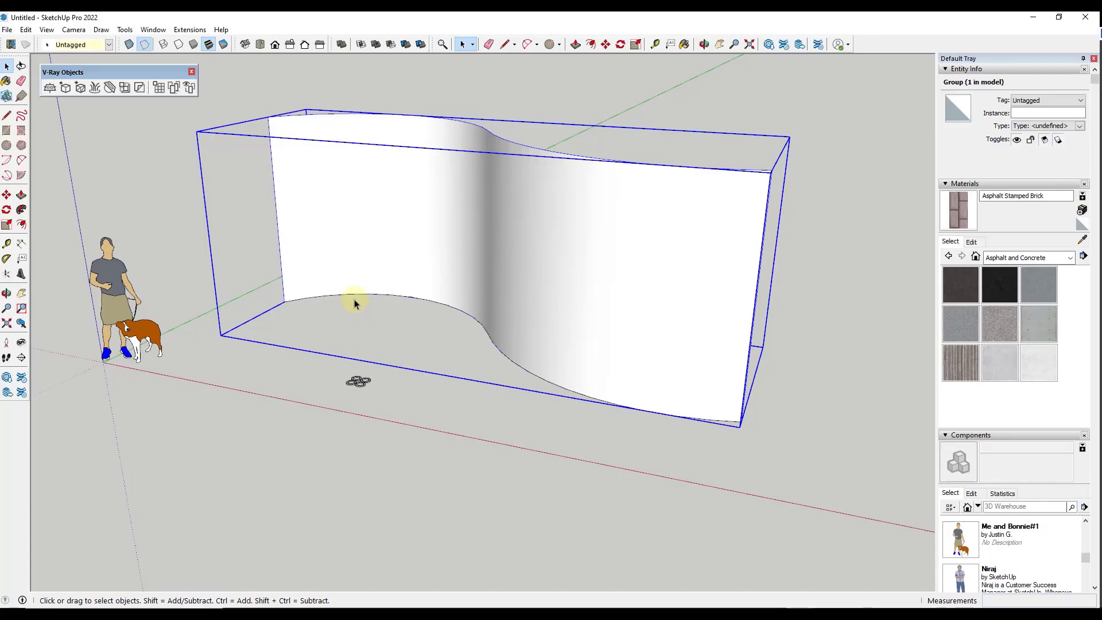
Apply V-Ray Enmesh to the curved wall group in SketchUp and open the Enmesh geometry's parameters
mouse_move(444, 271)
middle_down()
mouse_move(430, 278)
mouse_move(438, 261)
middle_up()
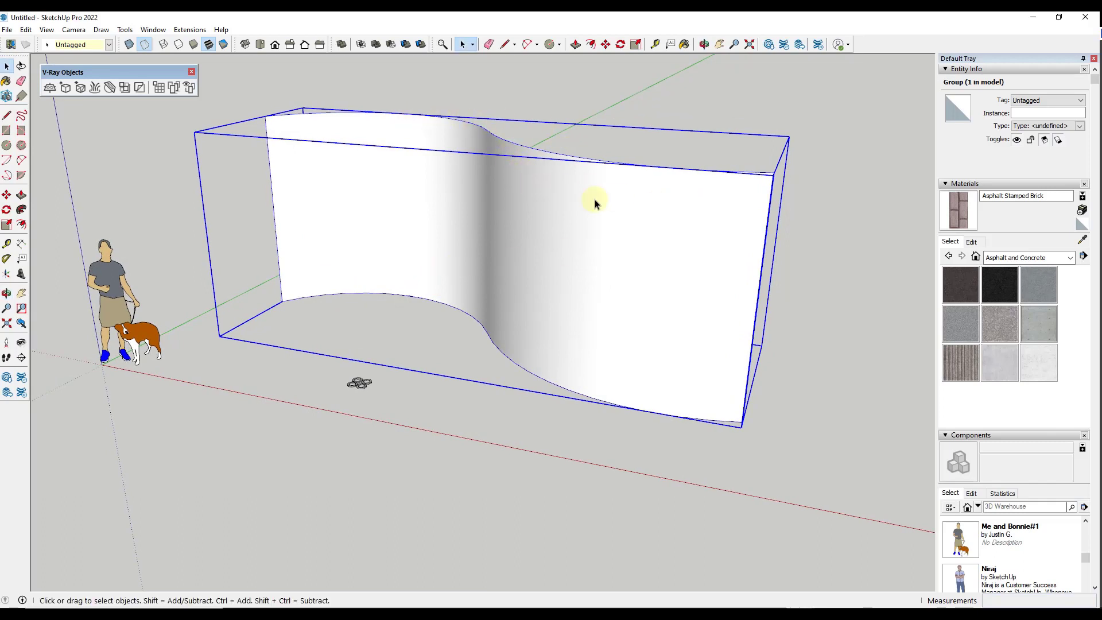
click(160, 89)
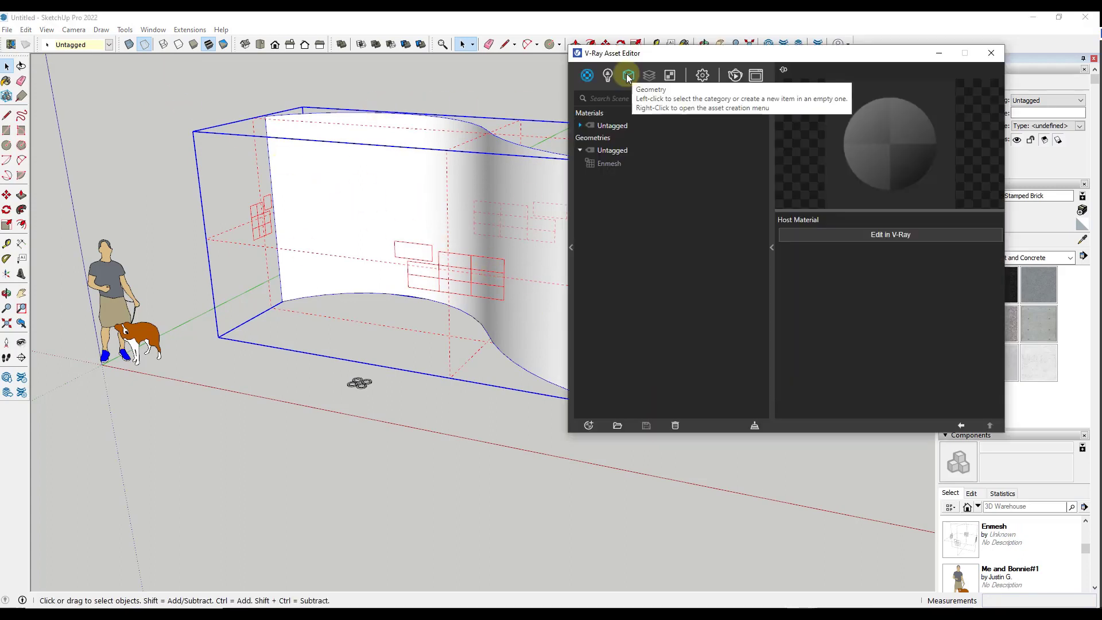
click(628, 75)
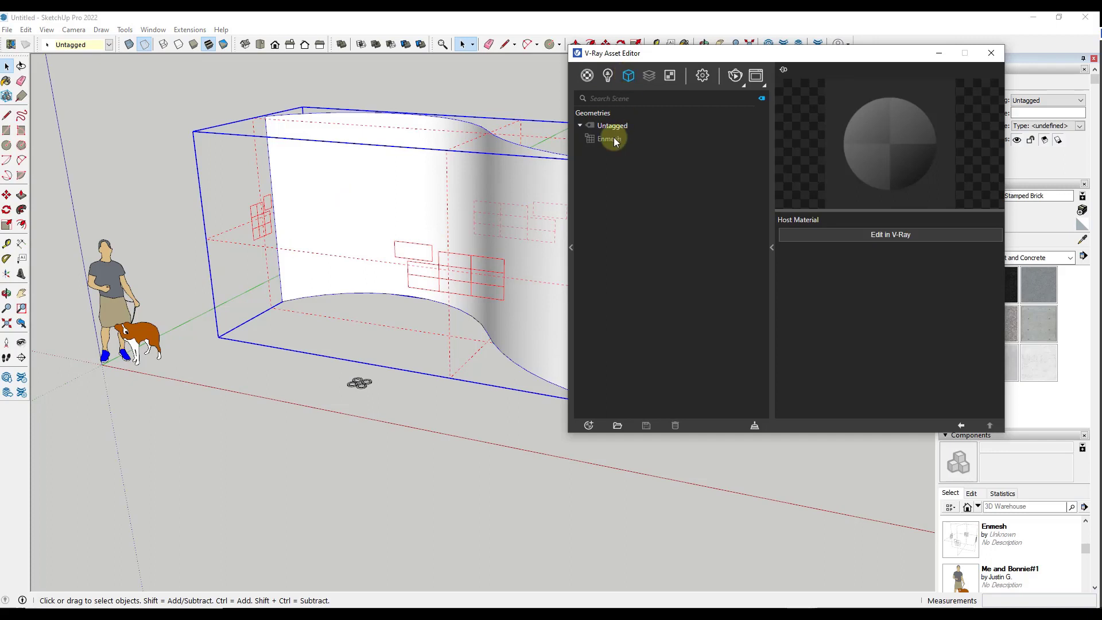
click(611, 140)
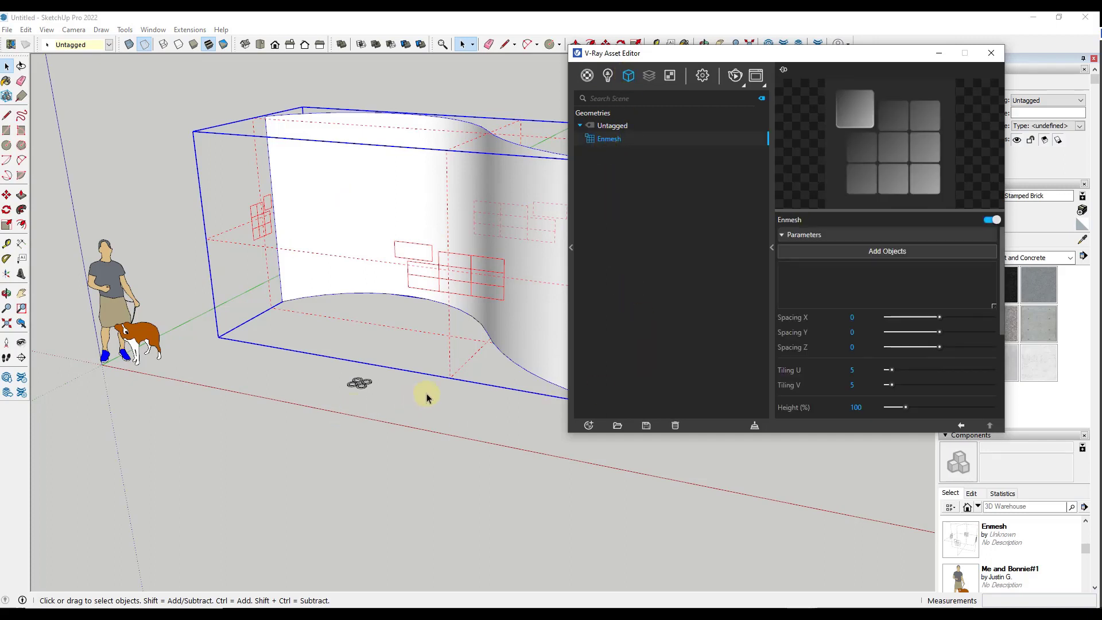
Add the small ring pattern group in front of the curved wall as the Enmesh's repeating object
scroll(418, 394, up, 5)
click(274, 472)
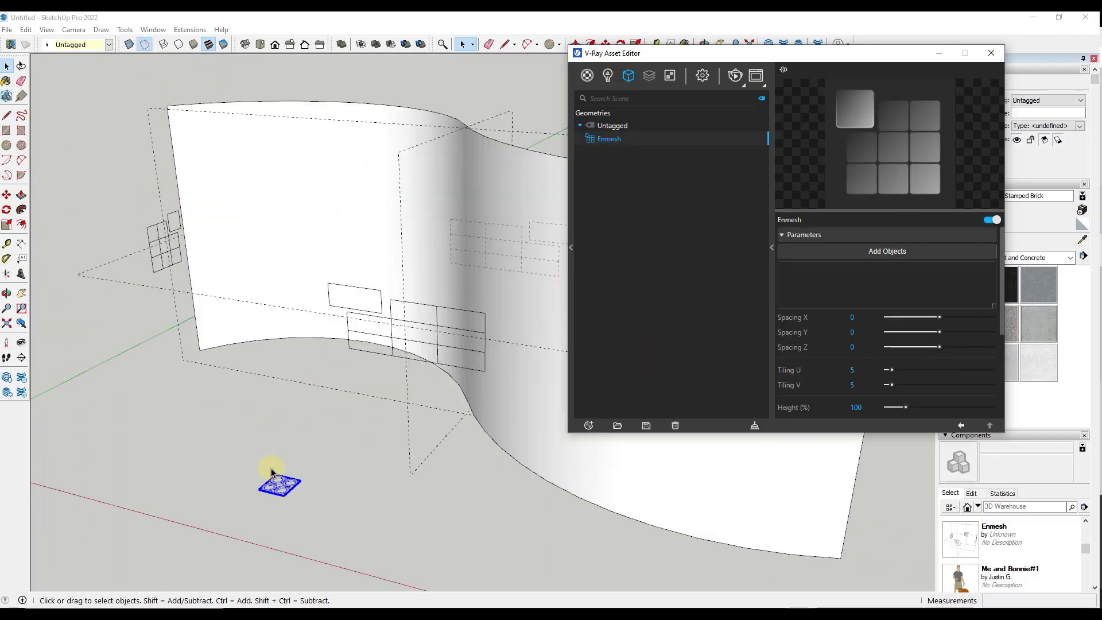
click(906, 251)
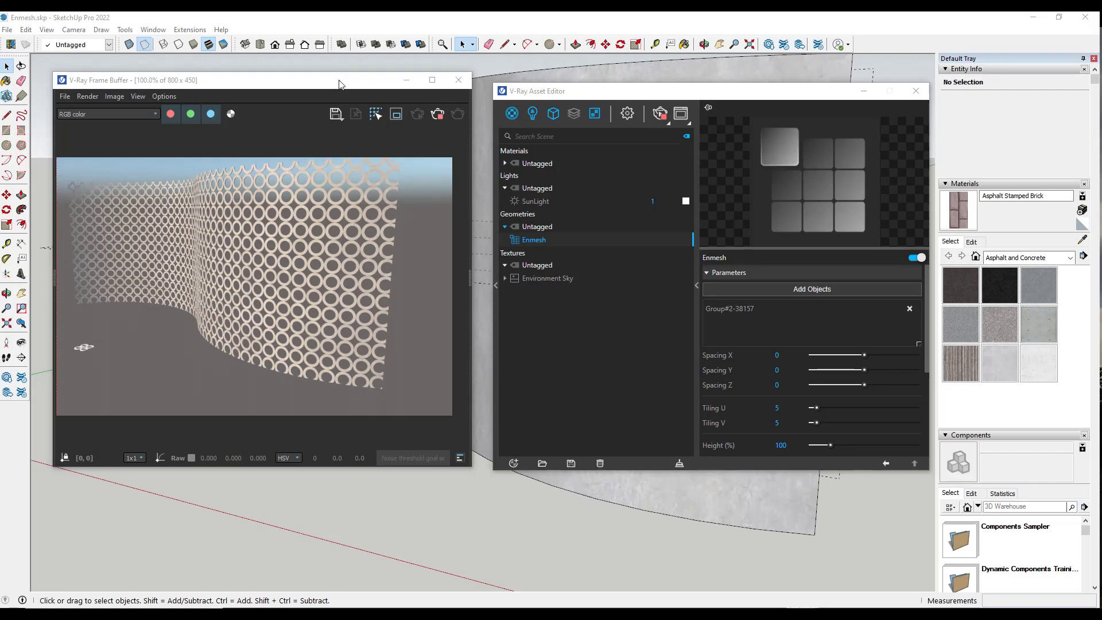
Review the V-Ray UV Tools projection options for the curved wall group and inspect the wall's texture behind the frame buffer
right_click(739, 520)
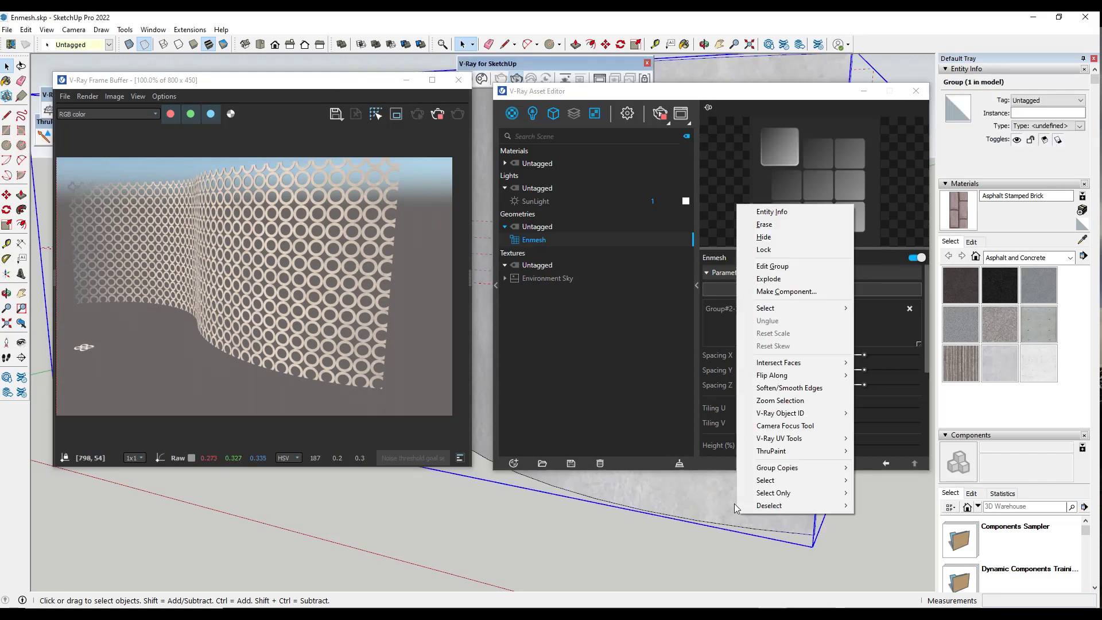
mouse_move(792, 441)
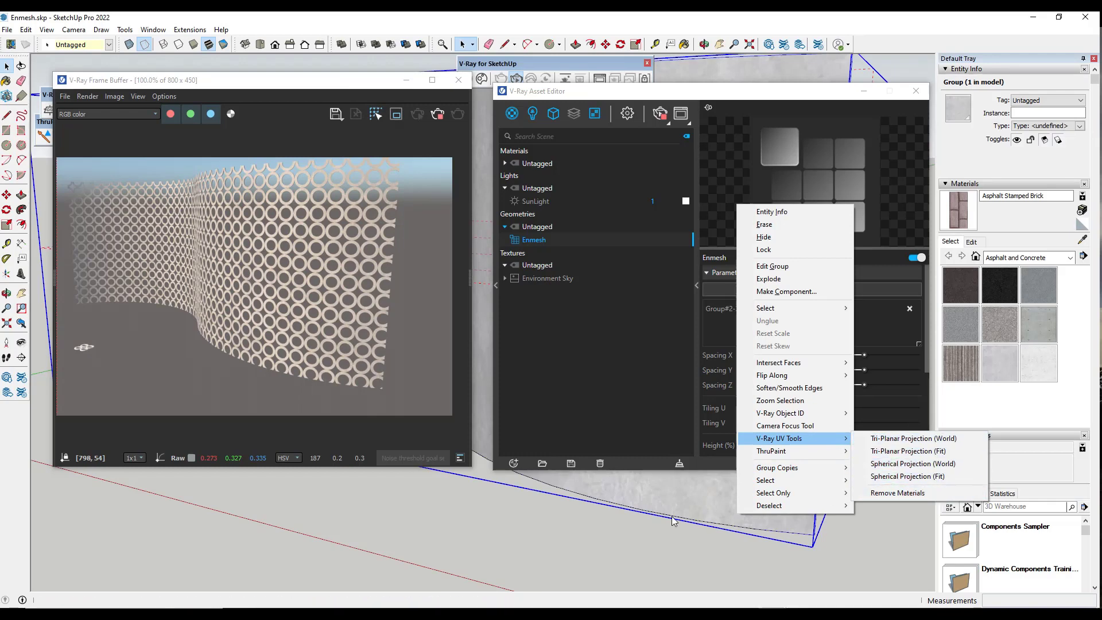
click(547, 518)
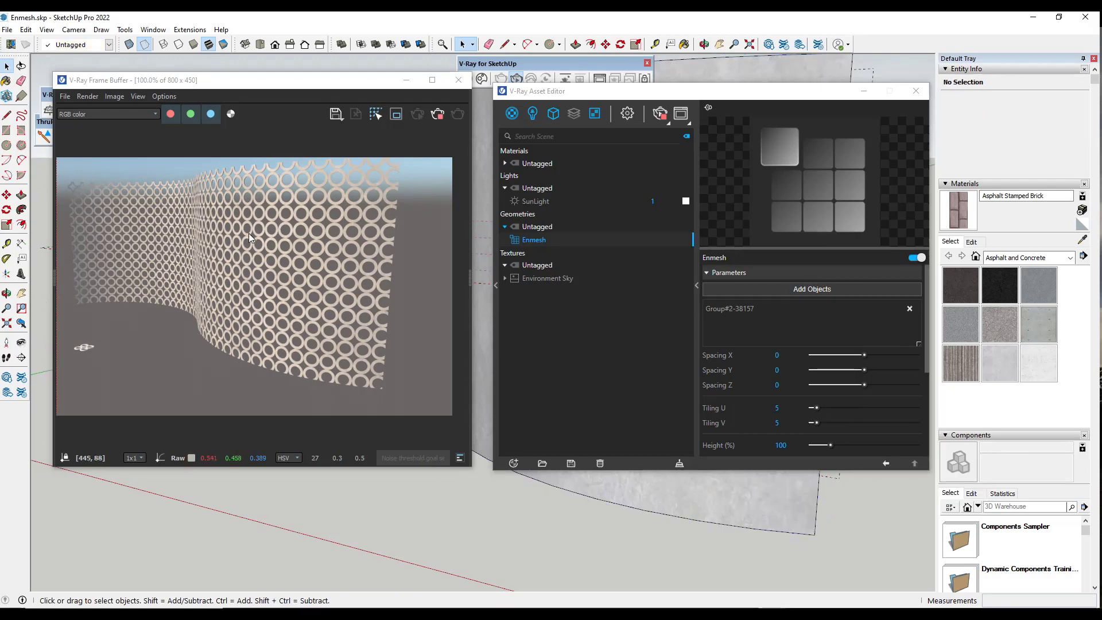
mouse_move(380, 80)
mouse_down()
mouse_move(338, 233)
mouse_move(351, 317)
mouse_up()
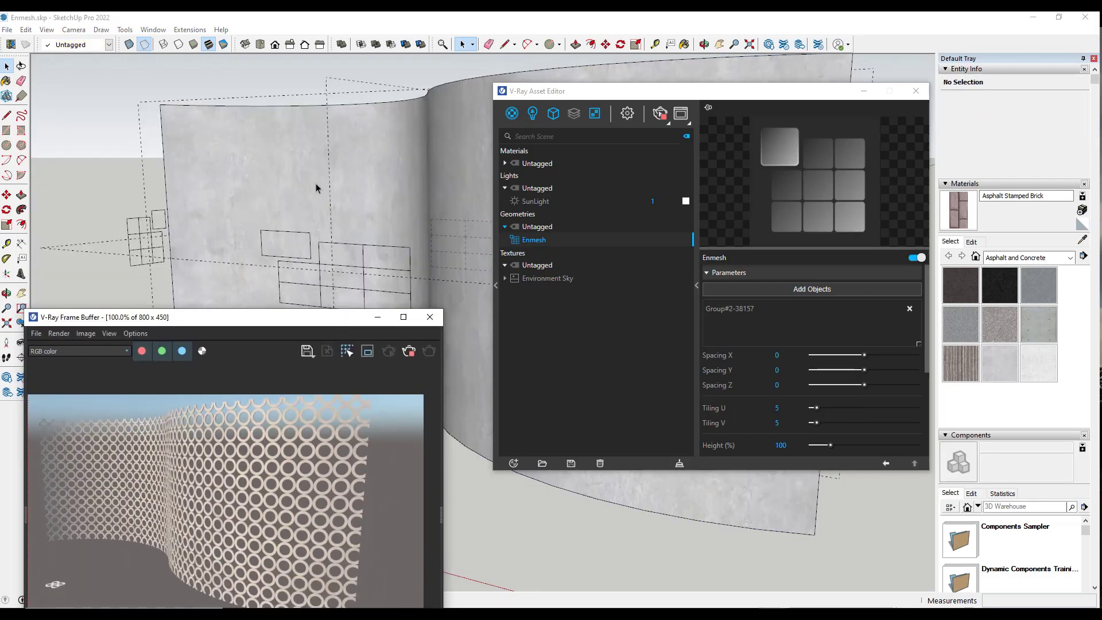
drag(270, 317, 294, 83)
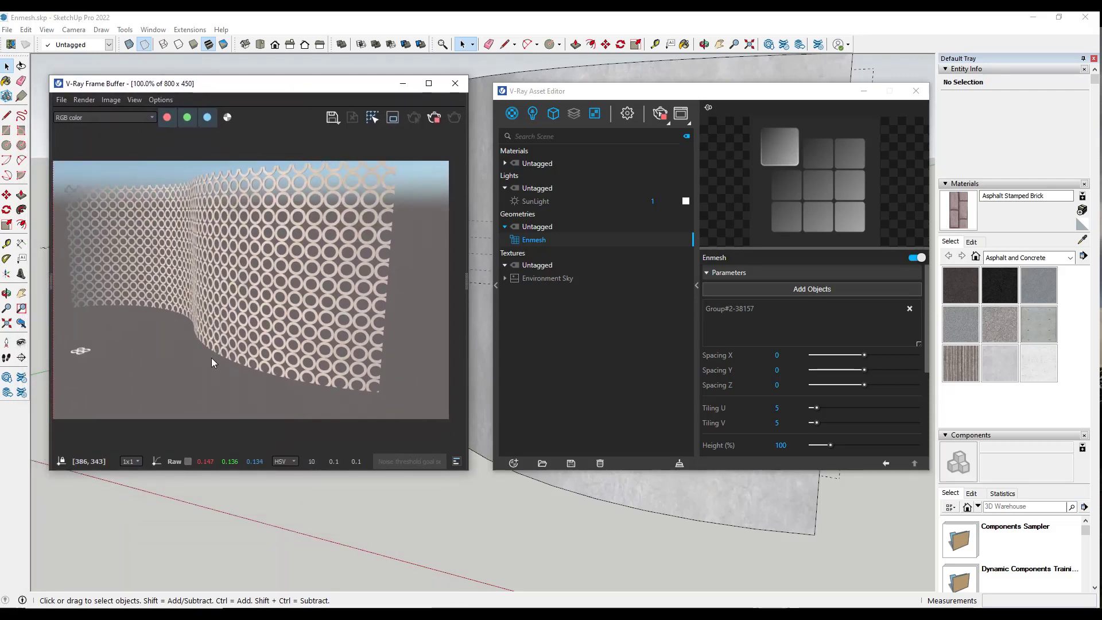
Set the Enmesh's Tiling U and Tiling V to 2
click(795, 410)
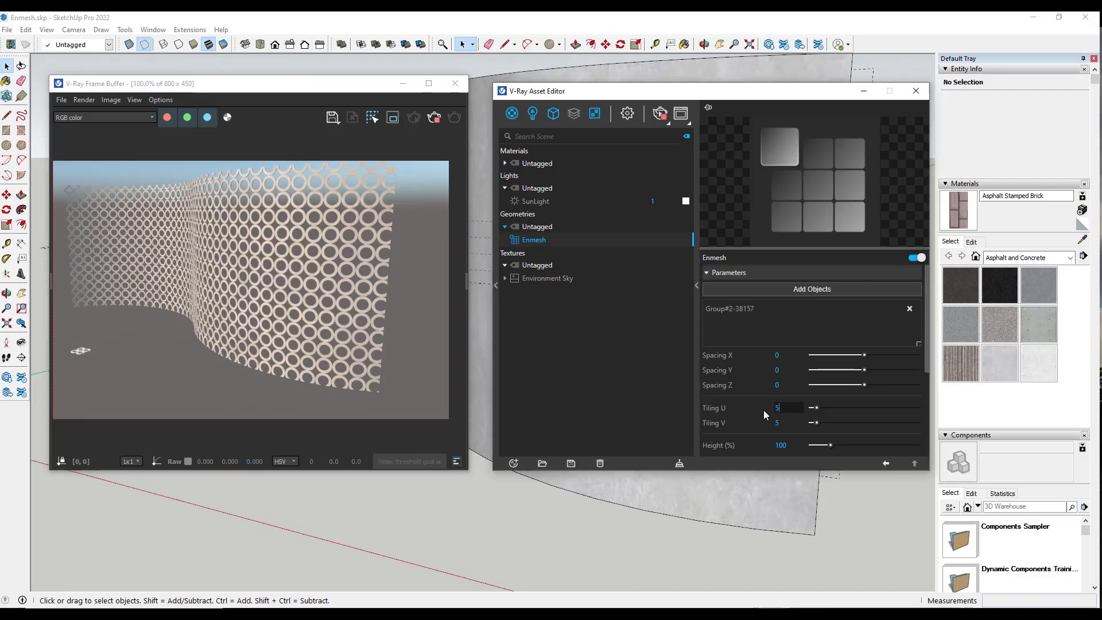
text(2)
key(Return)
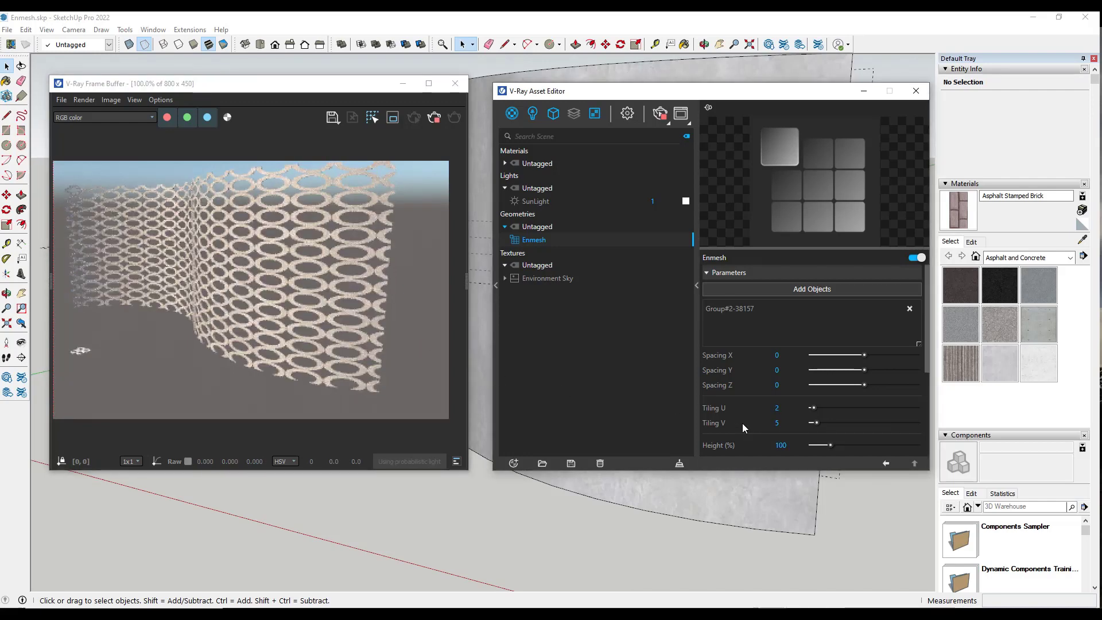
double_click(777, 423)
text(2)
key(Return)
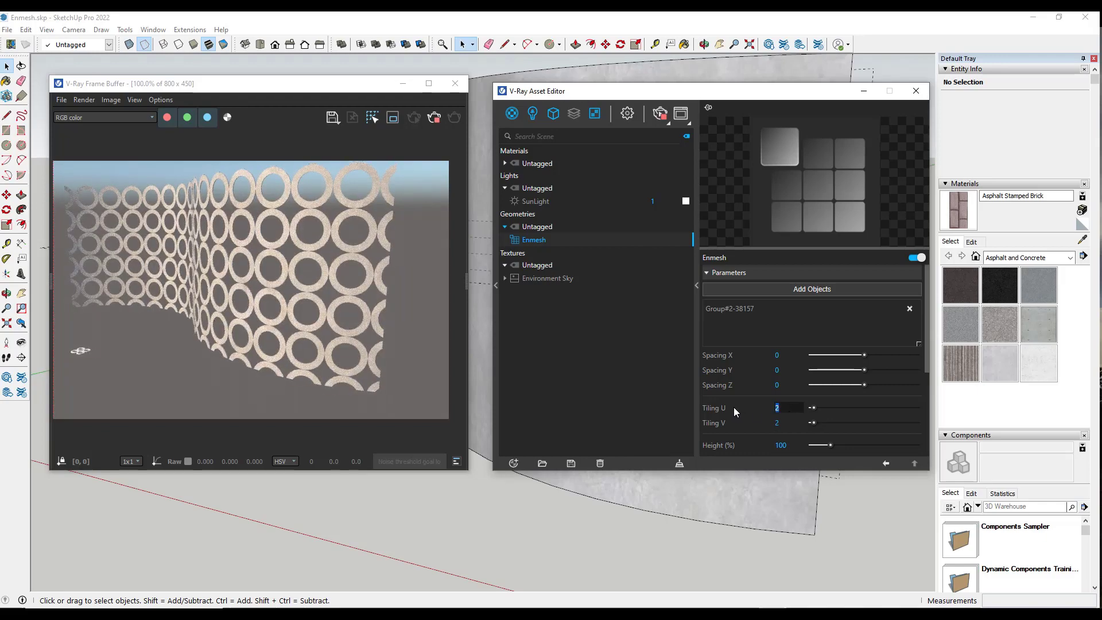
Set the Enmesh's Tiling U to 10 to make the ring pattern denser along the wall
text(10)
key(Return)
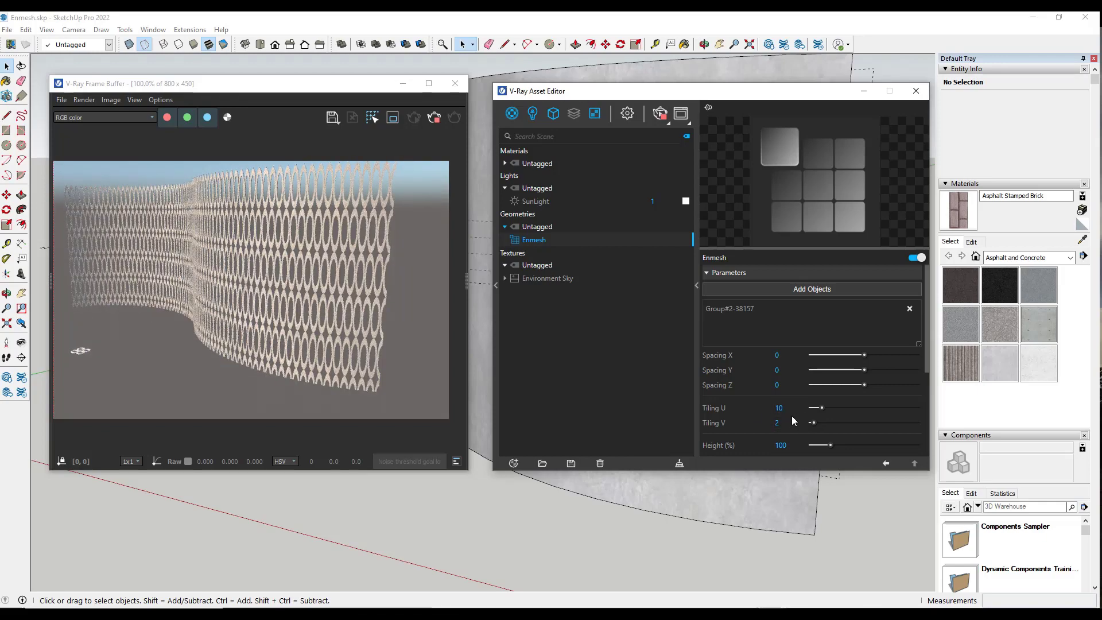
Set the Enmesh's Tiling V to 10 to match the horizontal density of the ring pattern
double_click(778, 422)
text(10)
key(Return)
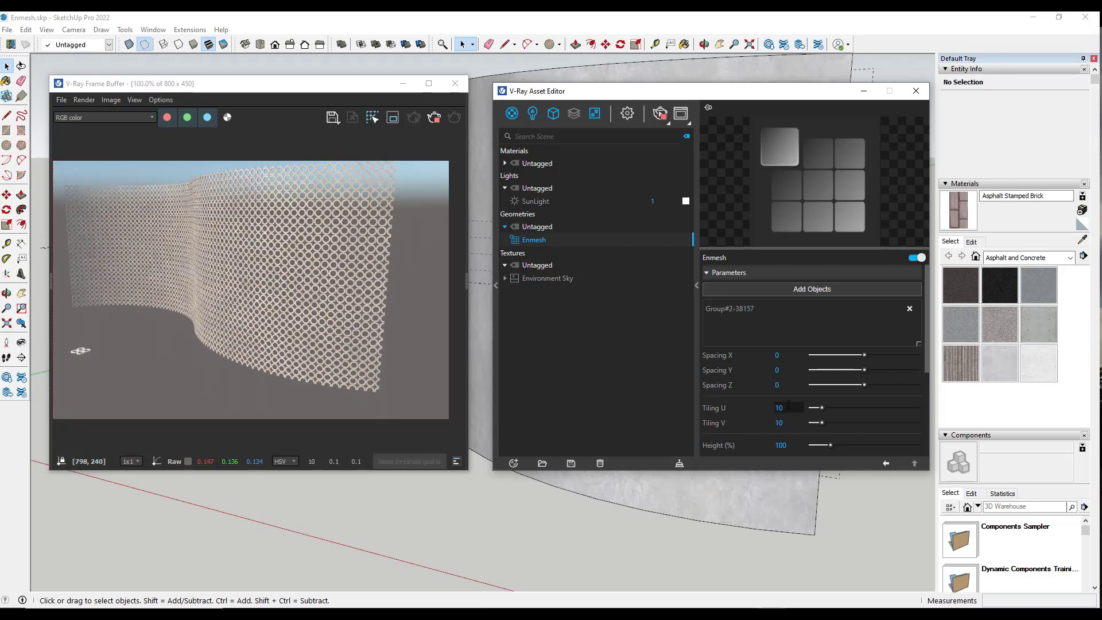
Set both Tiling U and Tiling V of the Enmesh to 5
text(5)
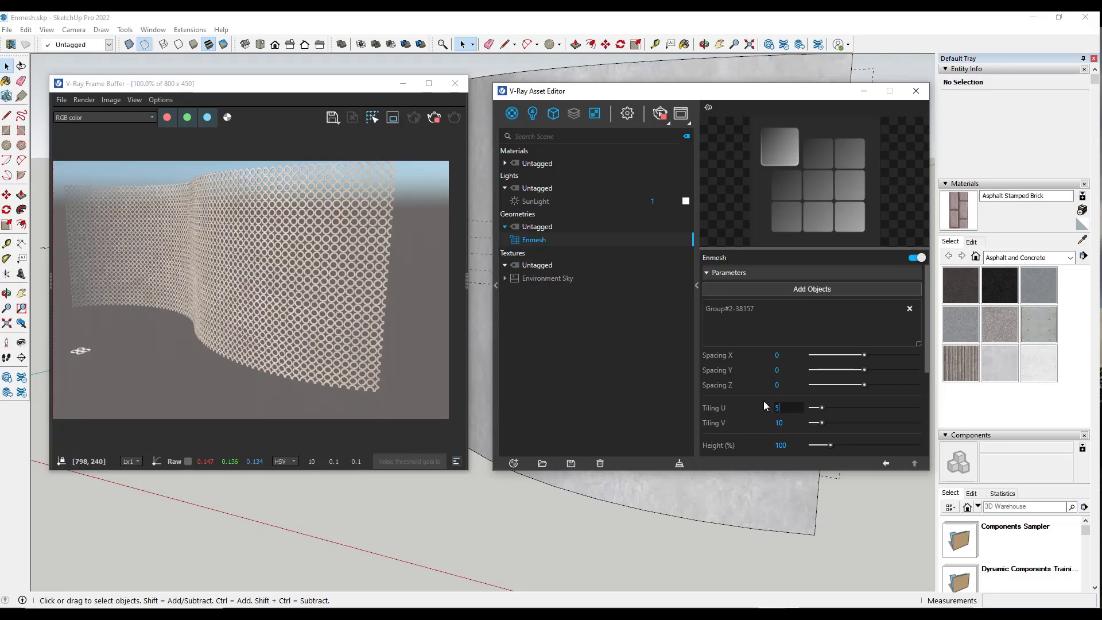
key(Return)
key(Tab)
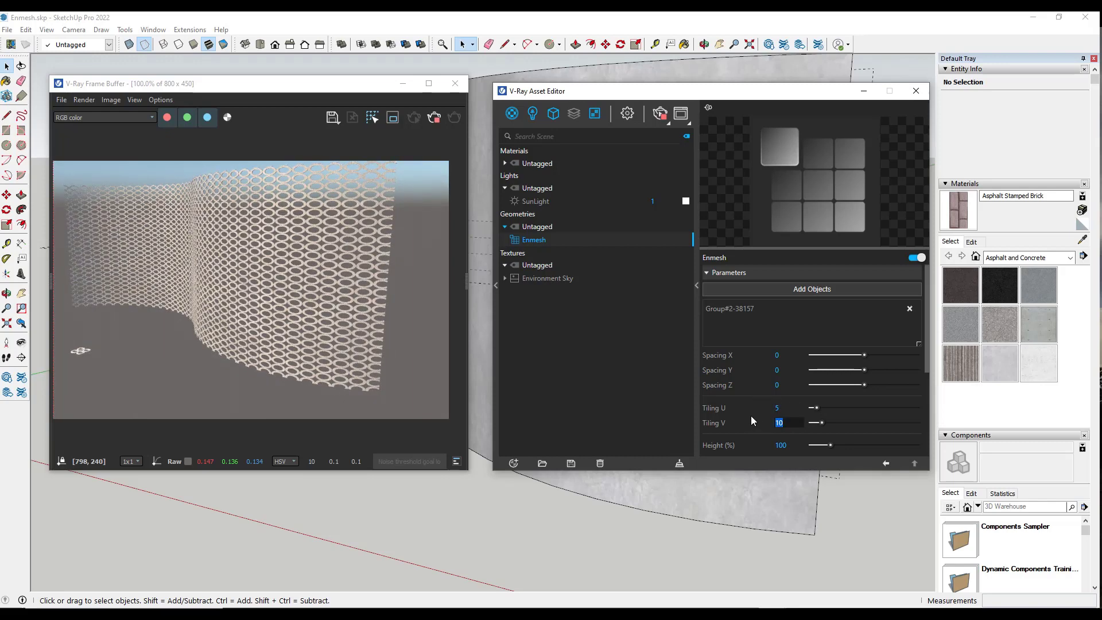
text(5)
key(Return)
Set the Enmesh's Height to 500% to give the ring pattern more depth
scroll(787, 396, down, 3)
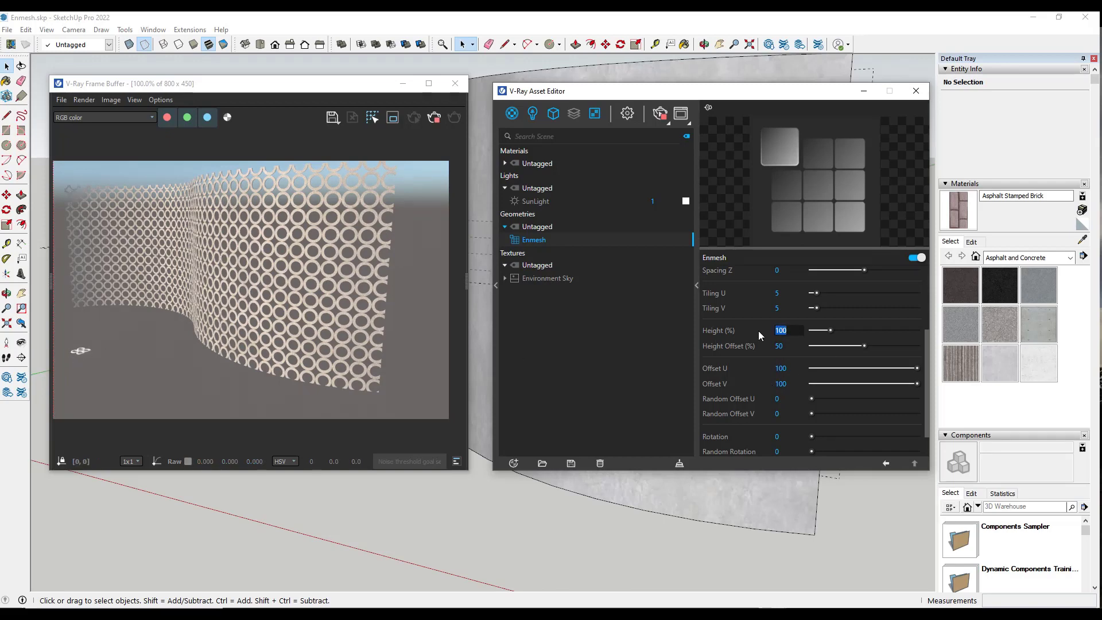
text(500)
key(Return)
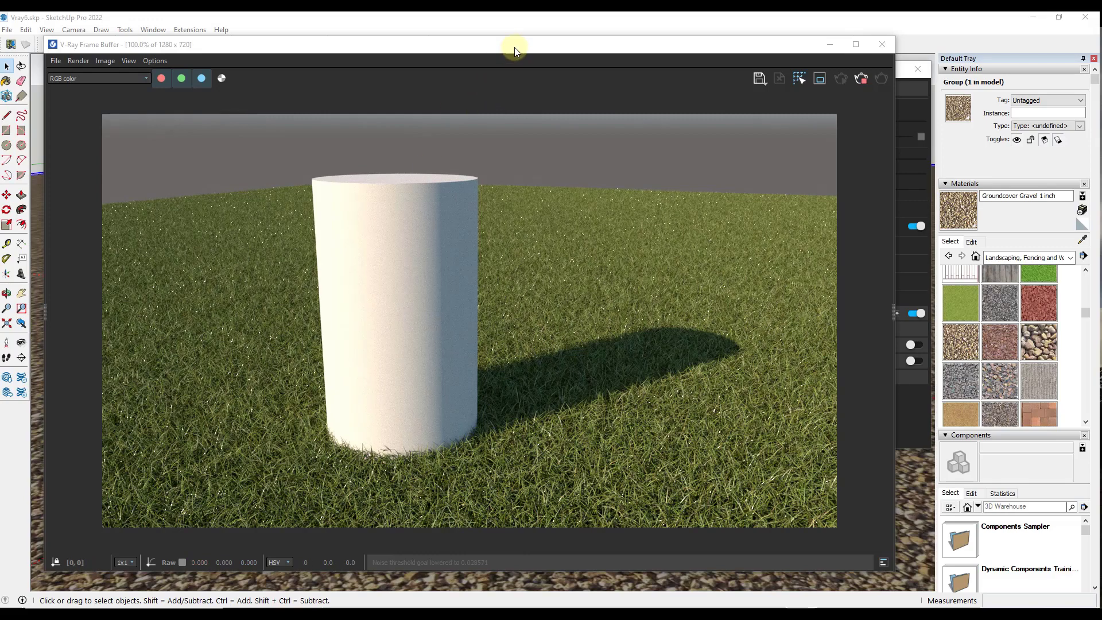
Assign a Distance texture as the Density Map of the Fur geometry in the grass scene
drag(515, 49, 0, 94)
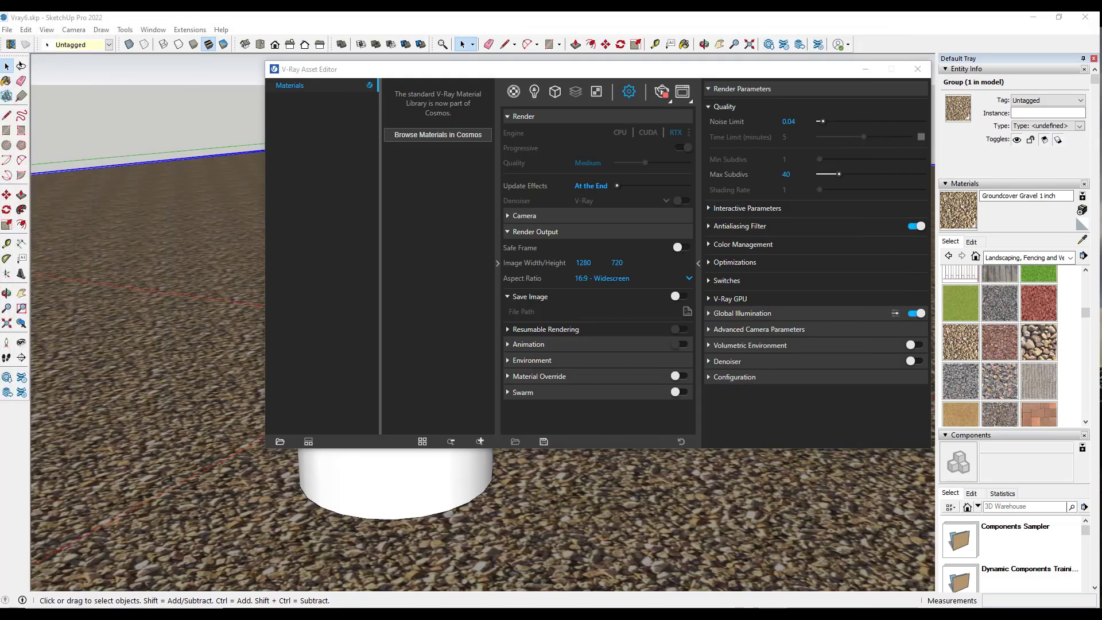
click(554, 93)
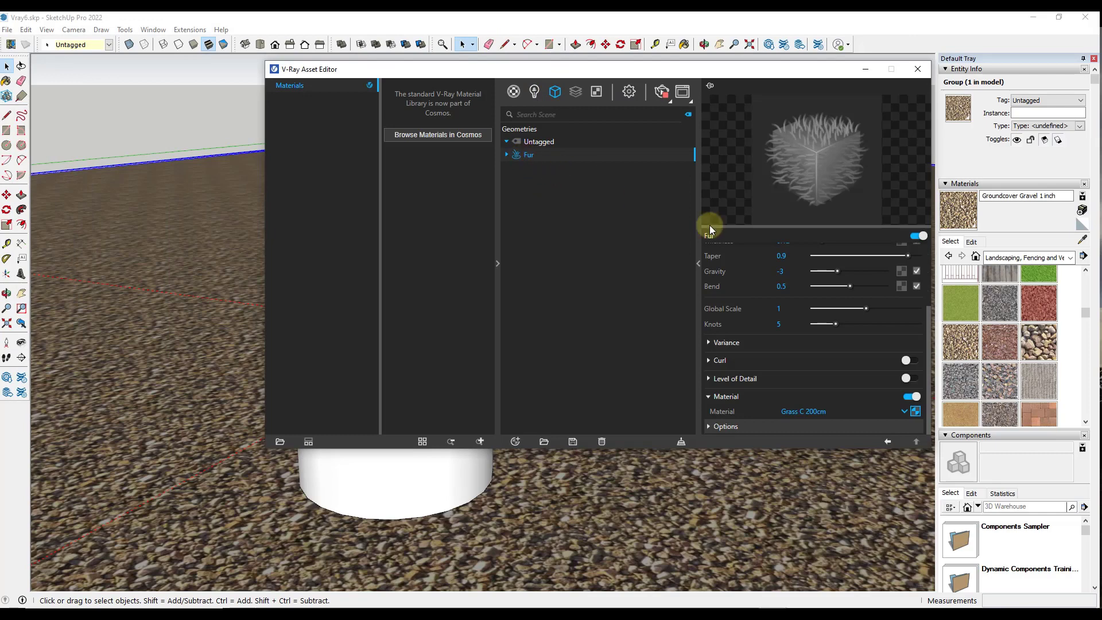
scroll(827, 366, up, 3)
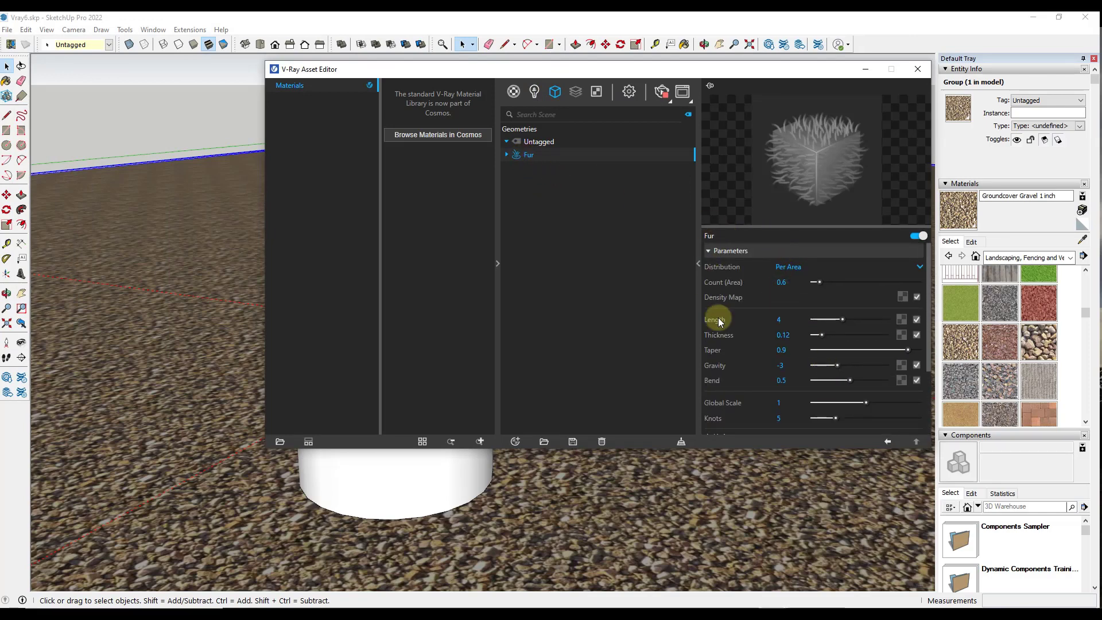
click(903, 296)
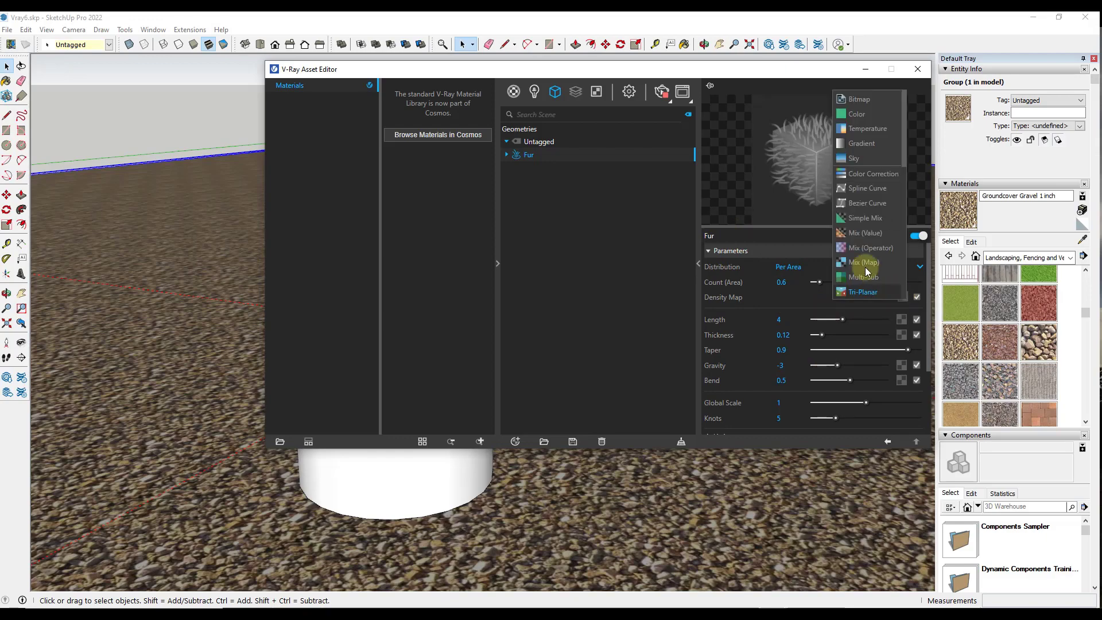
scroll(863, 197, down, 5)
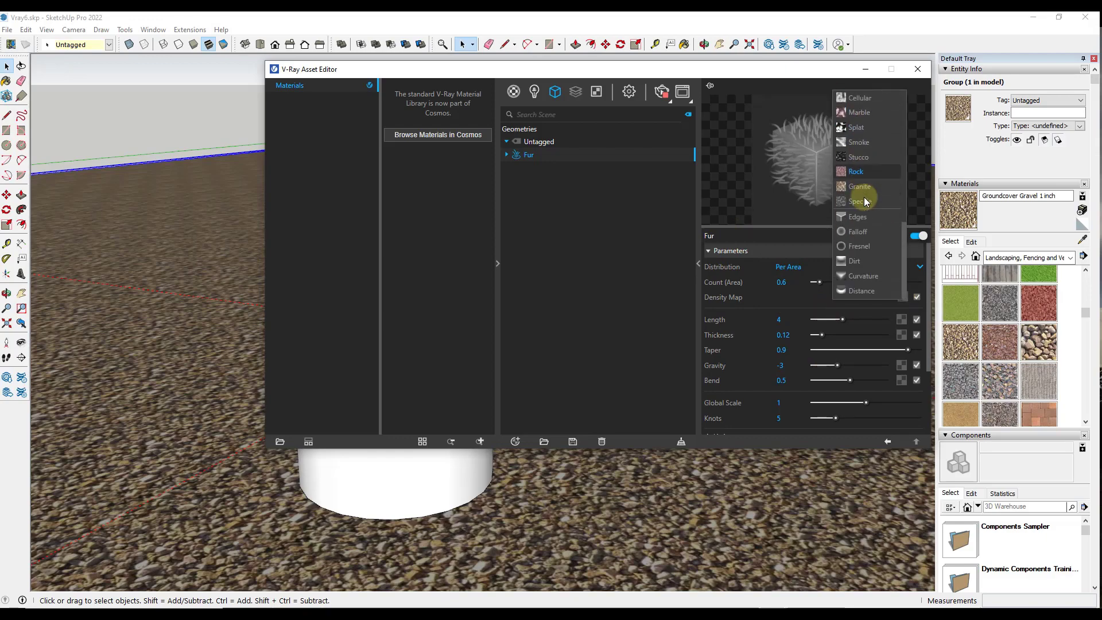
click(859, 292)
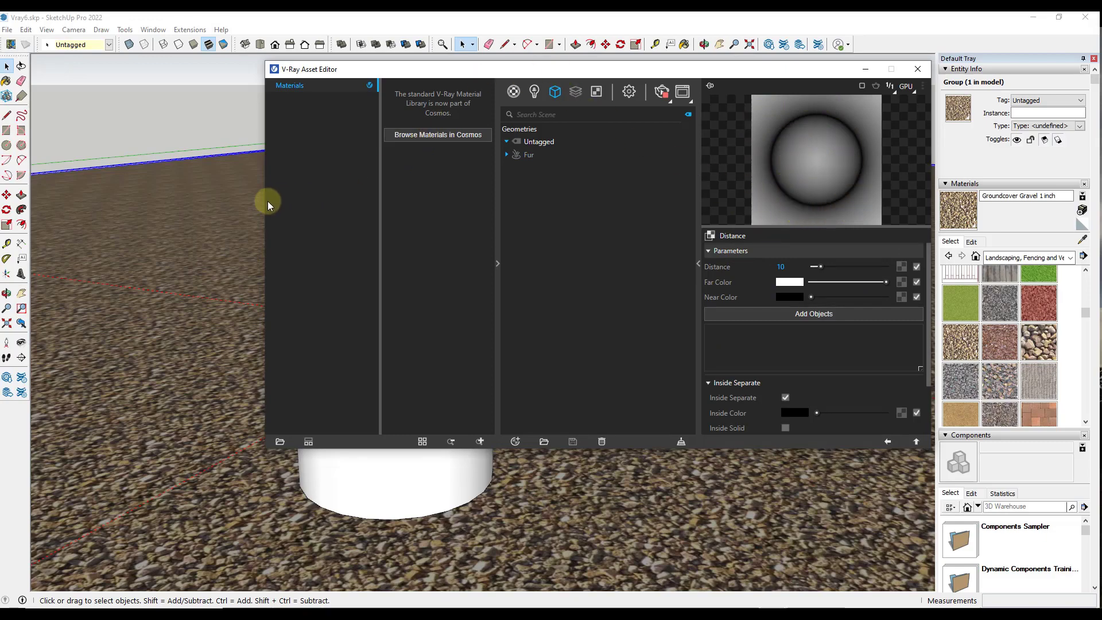
Add the white cylinder group as the reference object of the Fur's Distance texture
click(498, 264)
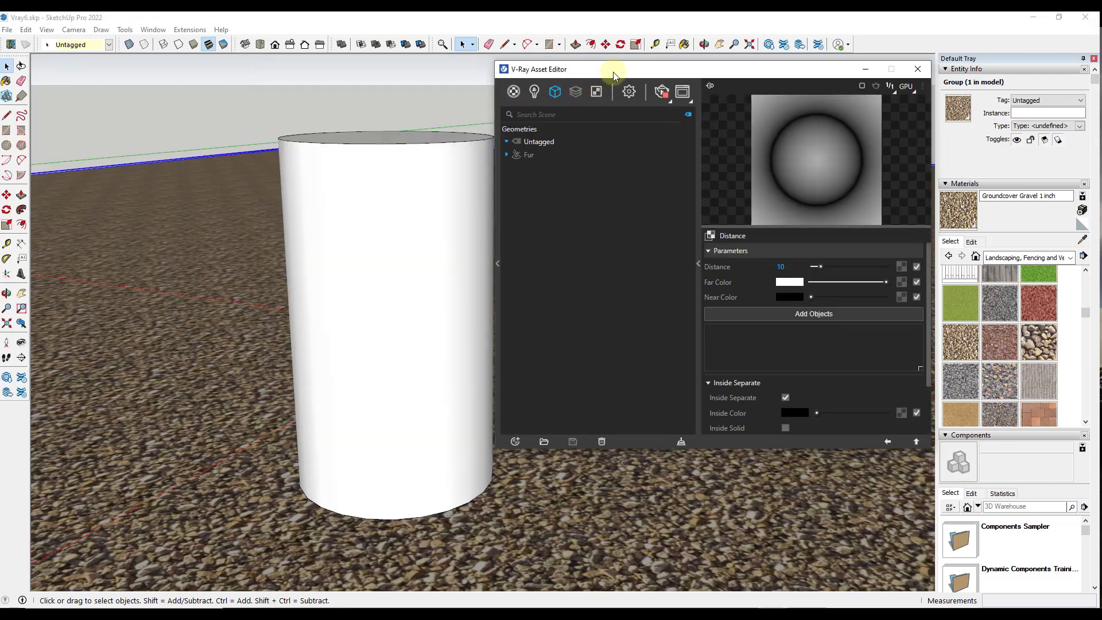
drag(610, 72, 751, 43)
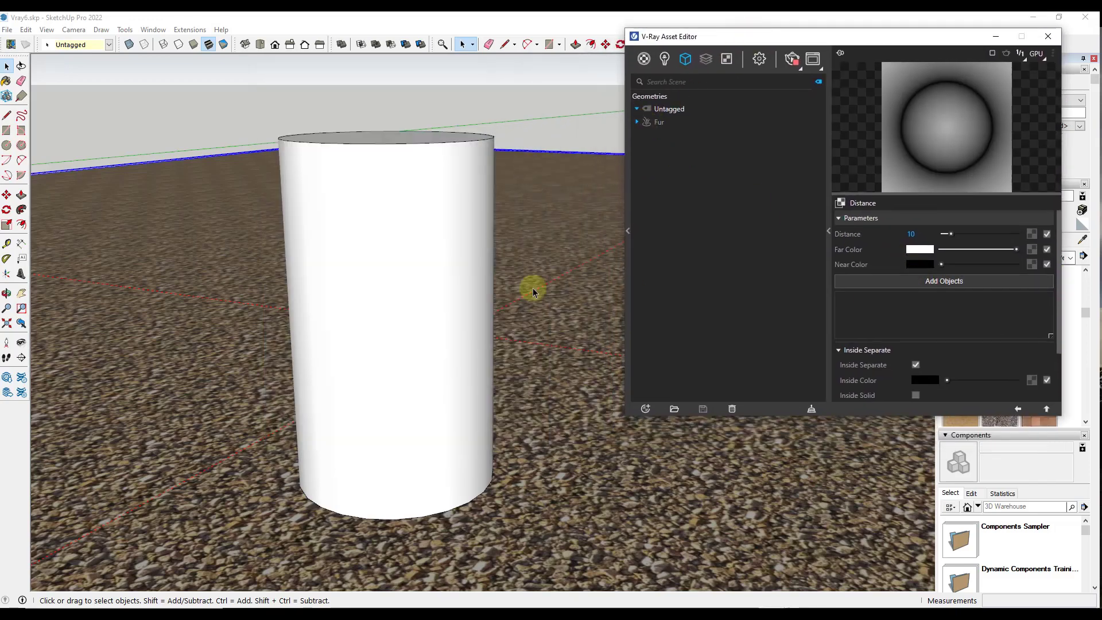
click(439, 261)
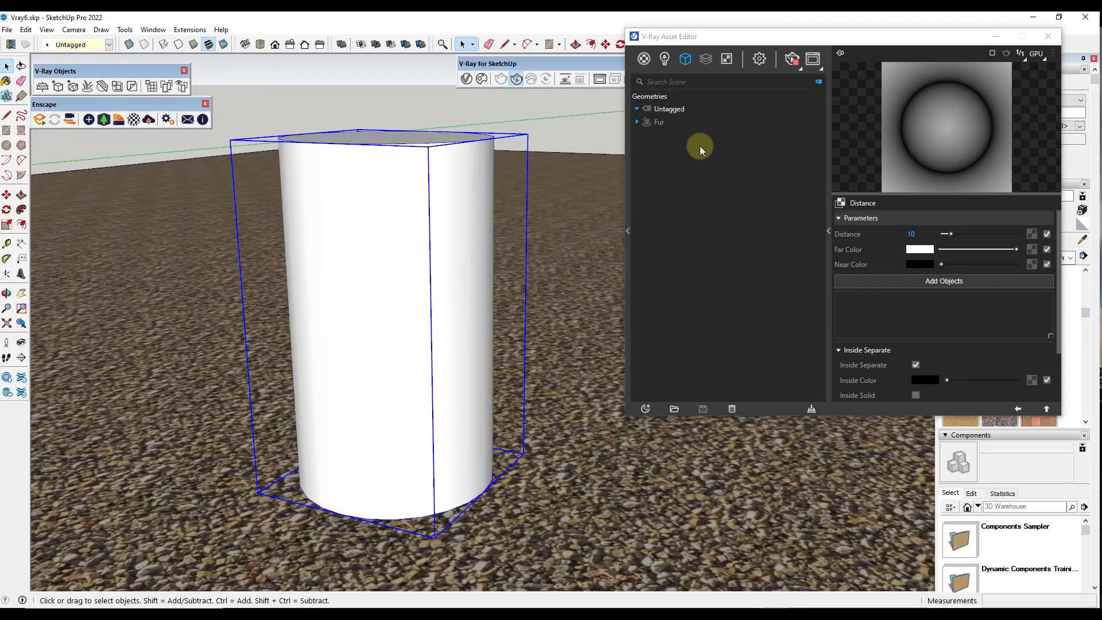
click(655, 122)
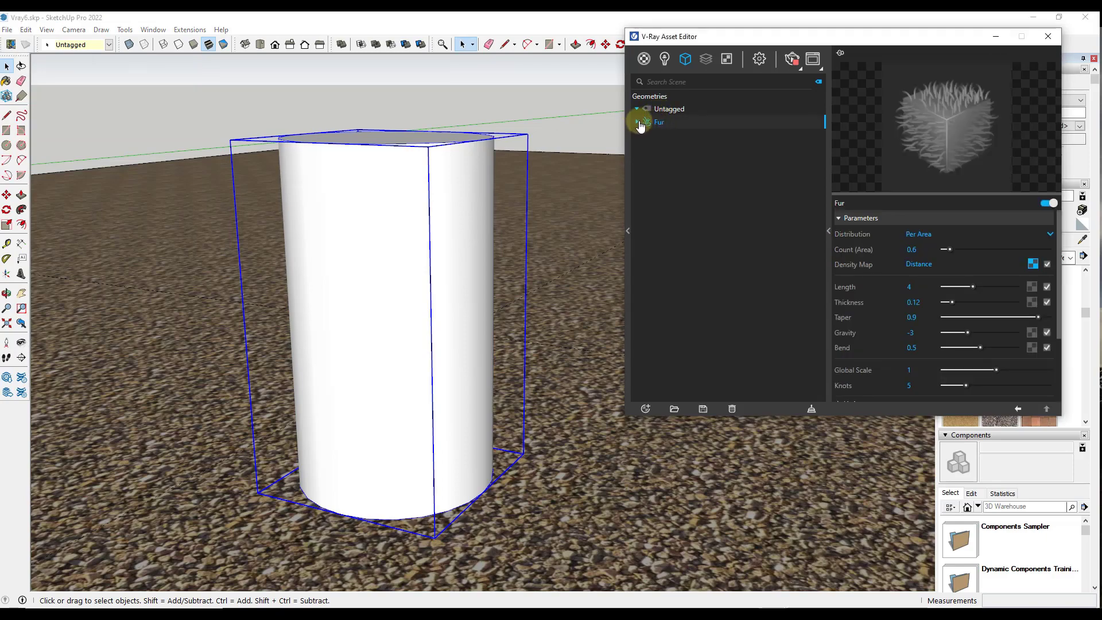
click(637, 121)
click(676, 138)
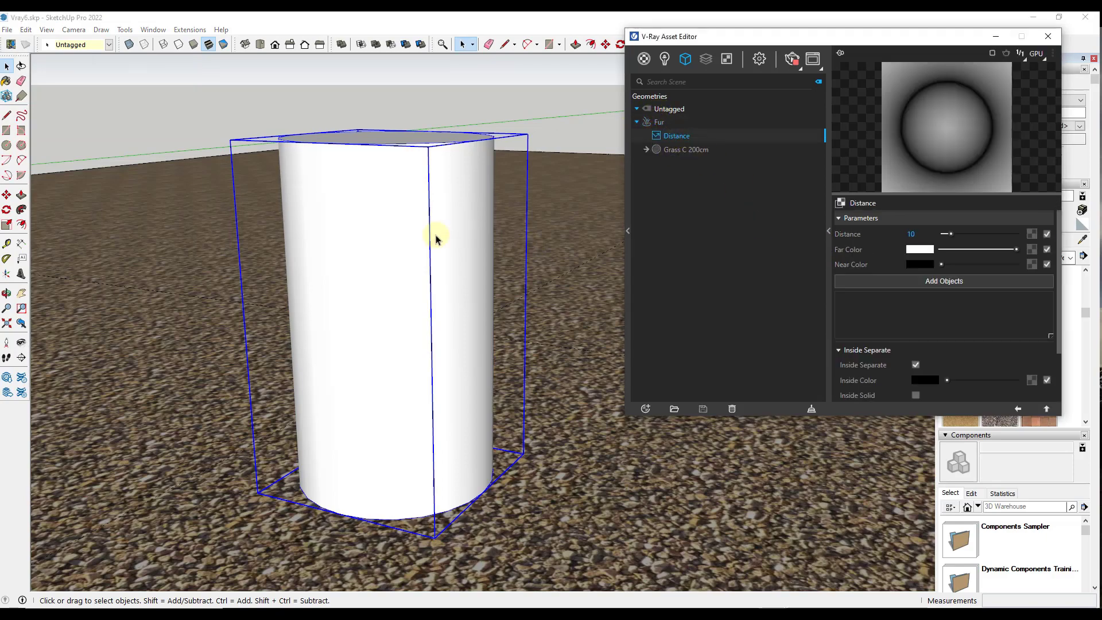
click(930, 289)
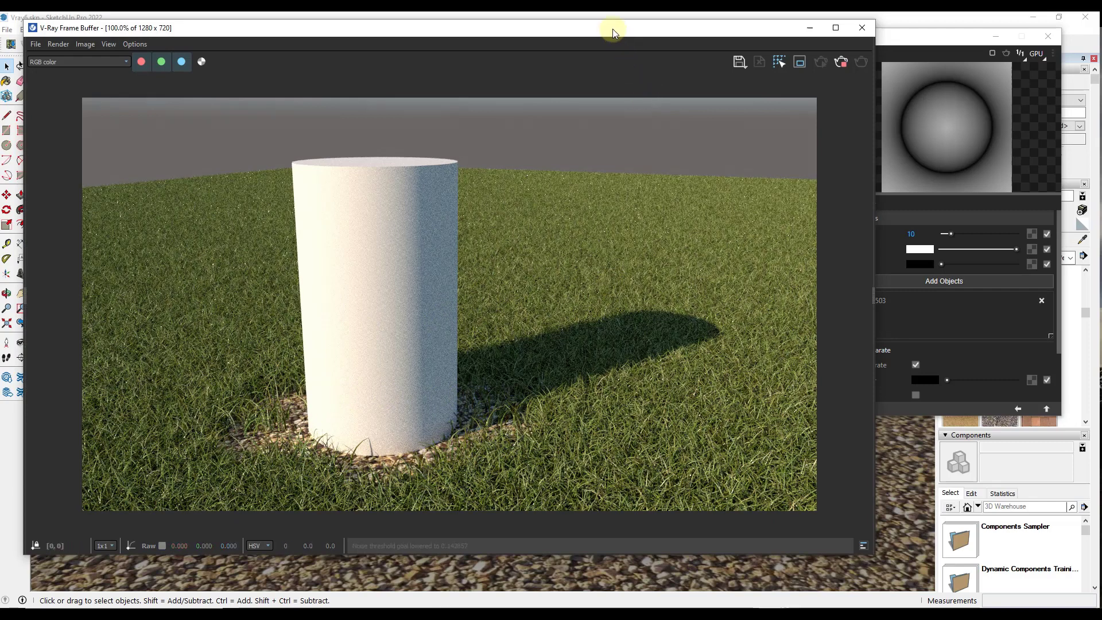
Raise the Distance texture's Distance to 40.88 and inspect the grass clearing around the cylinder in the render
drag(612, 29, 556, 23)
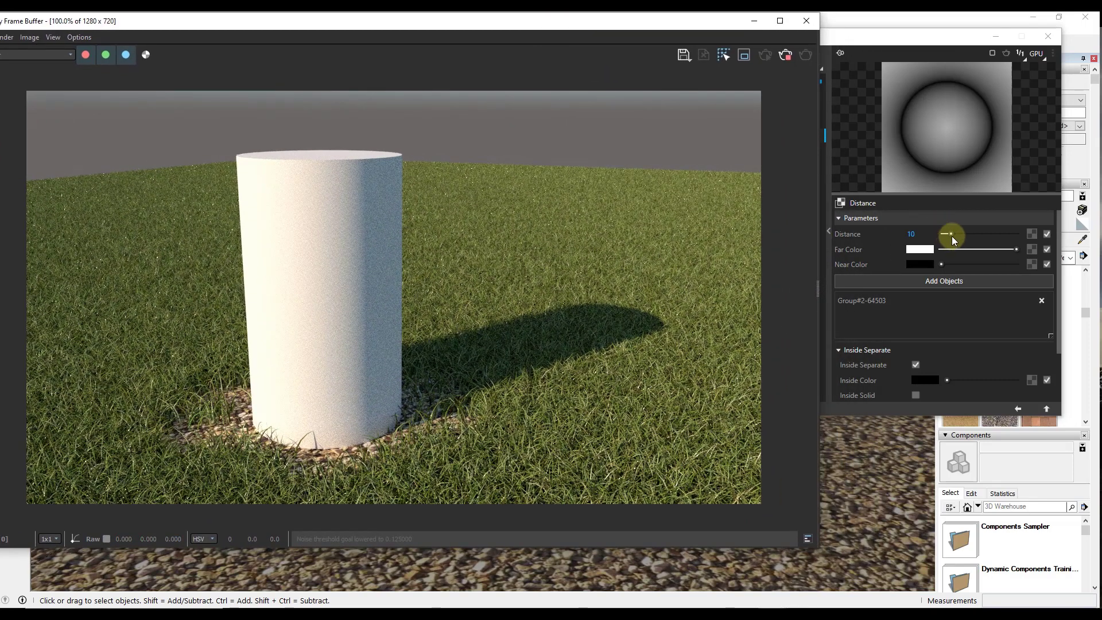
drag(952, 233, 974, 233)
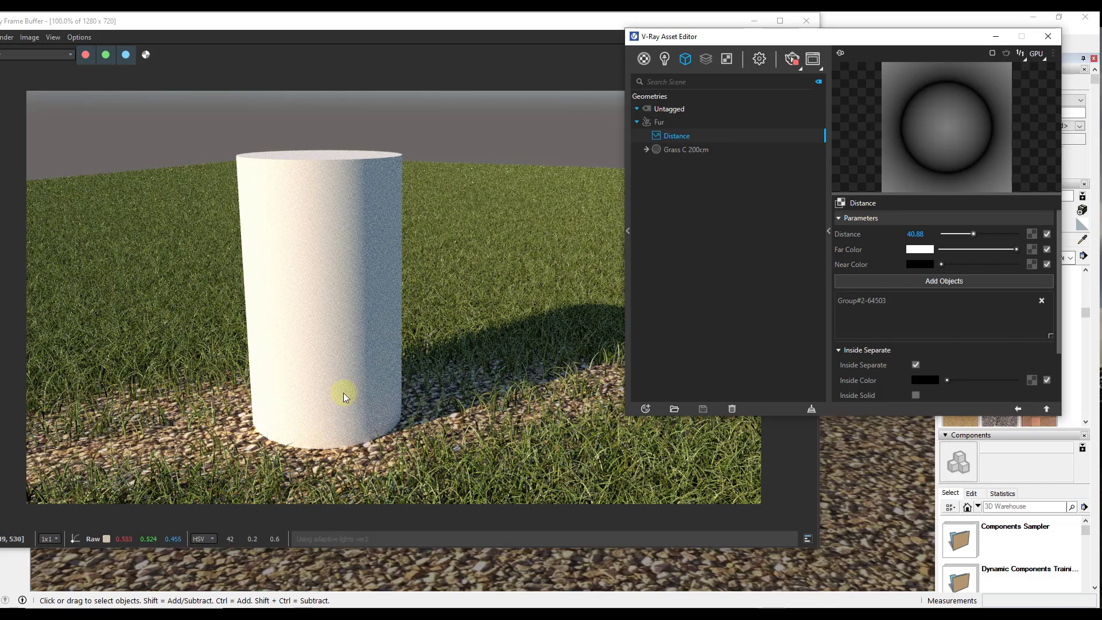
scroll(350, 405, down, 2)
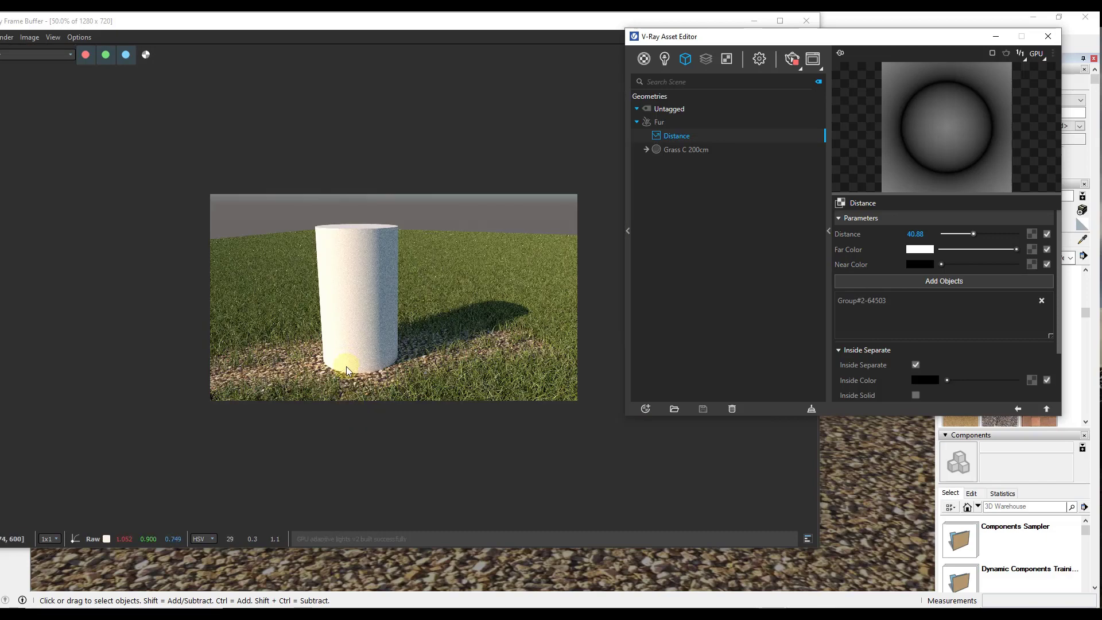
scroll(346, 367, up, 2)
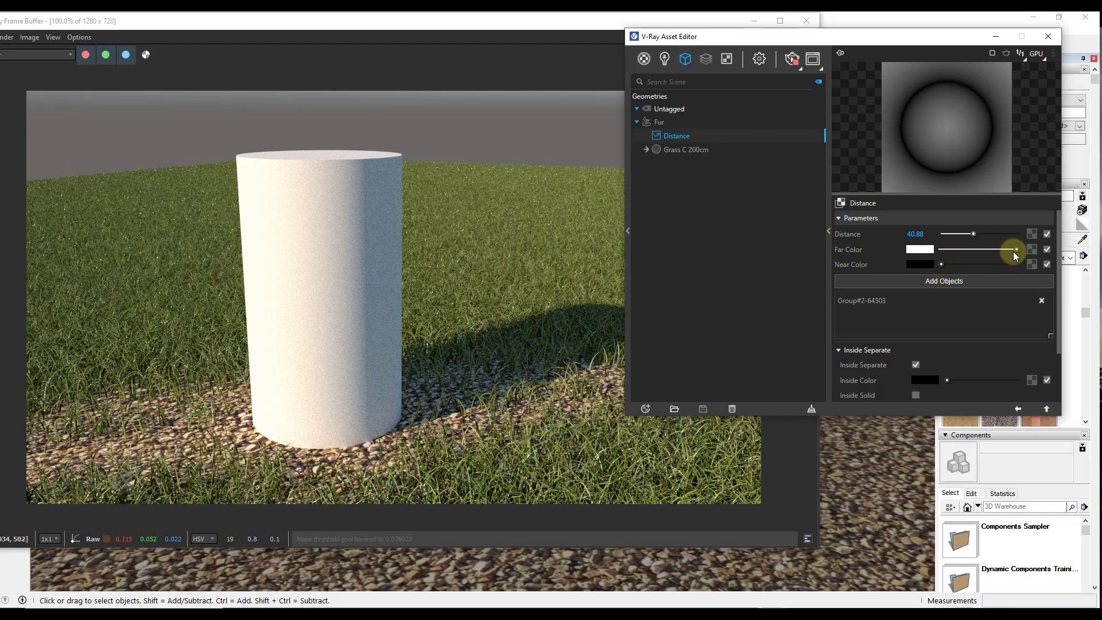
Invert the Distance texture by setting Far Color to black and Near Color to white, and inspect the rendered grass
drag(1016, 249, 952, 264)
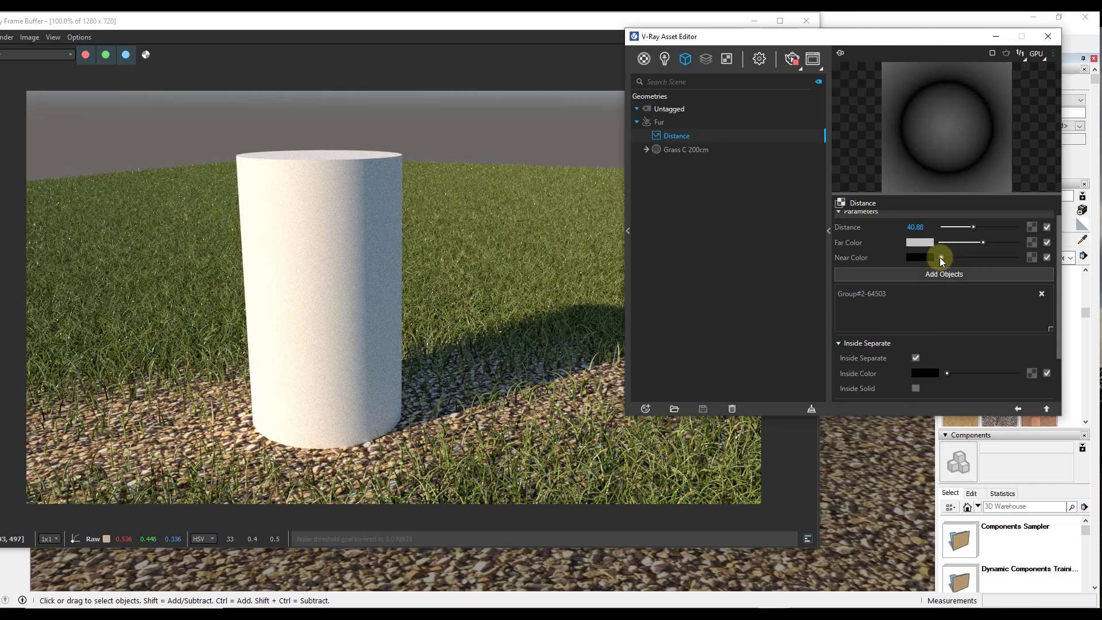
mouse_move(942, 258)
mouse_down()
mouse_move(1017, 258)
mouse_move(938, 240)
mouse_up()
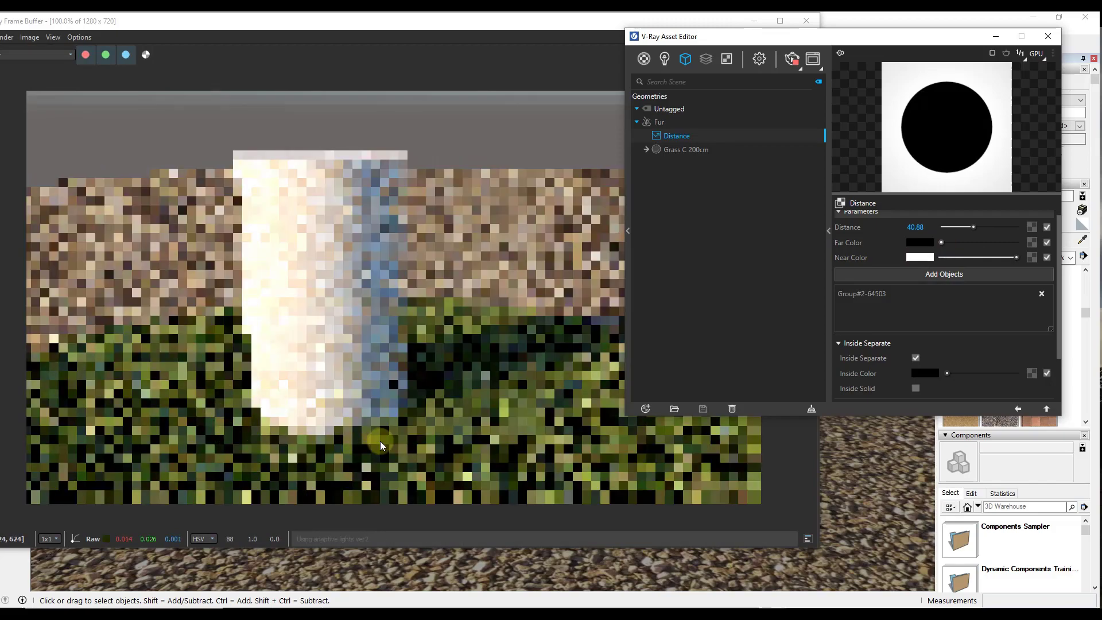
scroll(481, 274, down, 2)
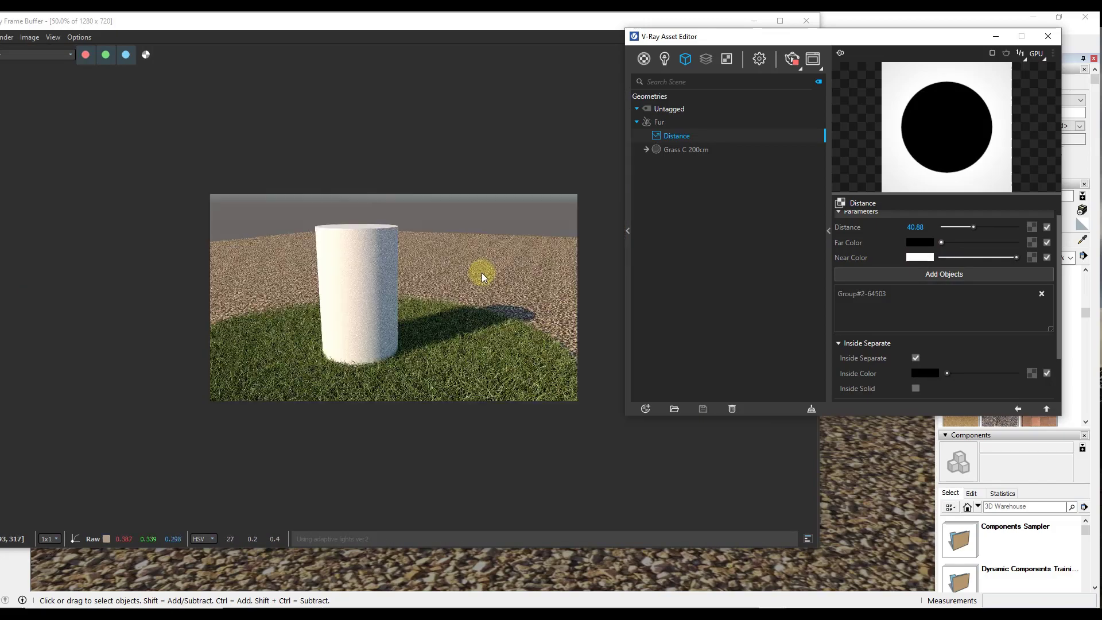
scroll(441, 304, up, 2)
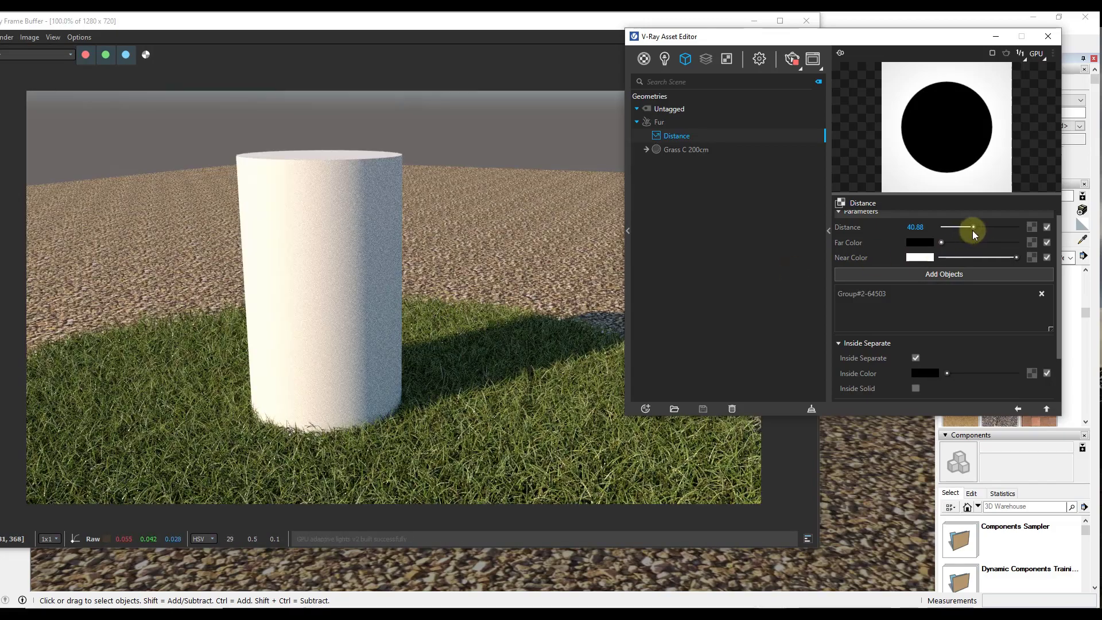
Set the Distance texture's Distance to 58.95 and its Far Color to a very dark grey just above black
drag(973, 228, 987, 230)
click(942, 242)
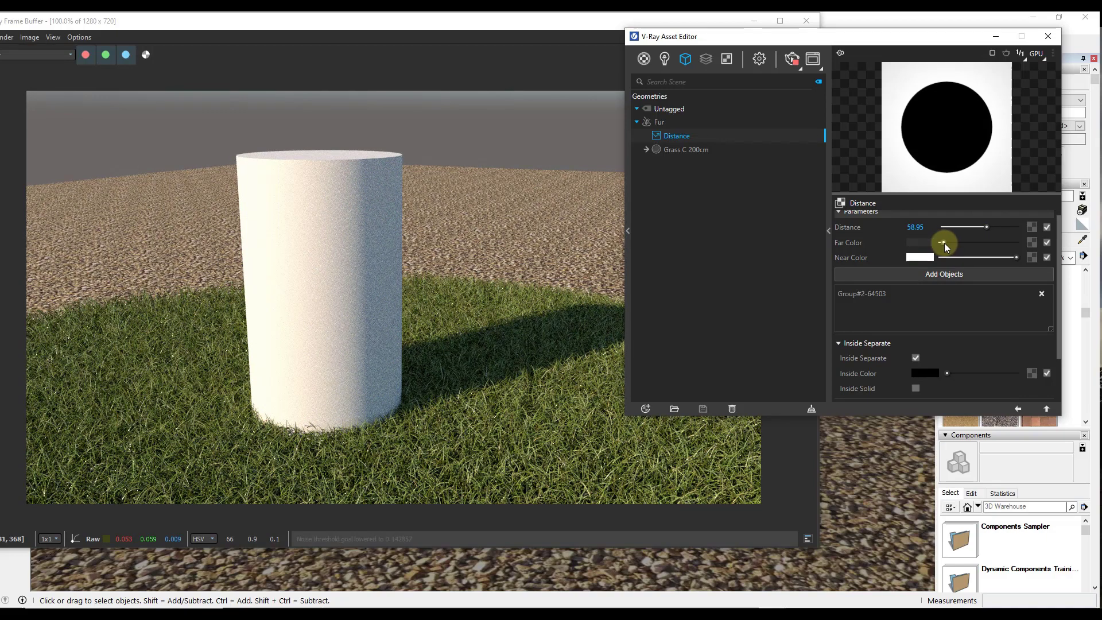
drag(945, 243, 951, 245)
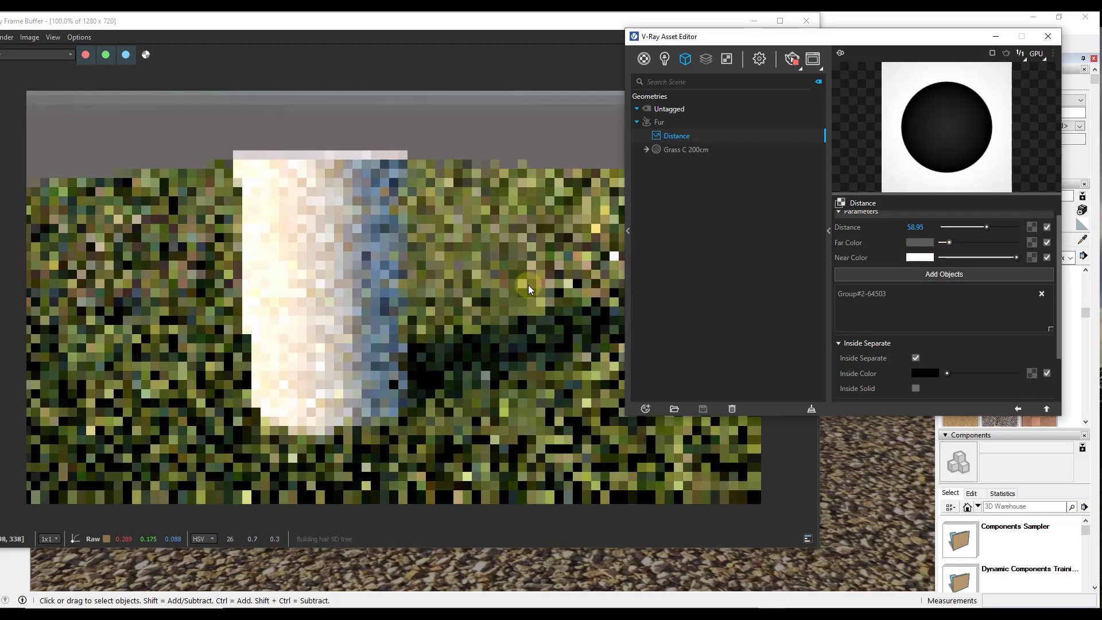
drag(950, 242, 921, 241)
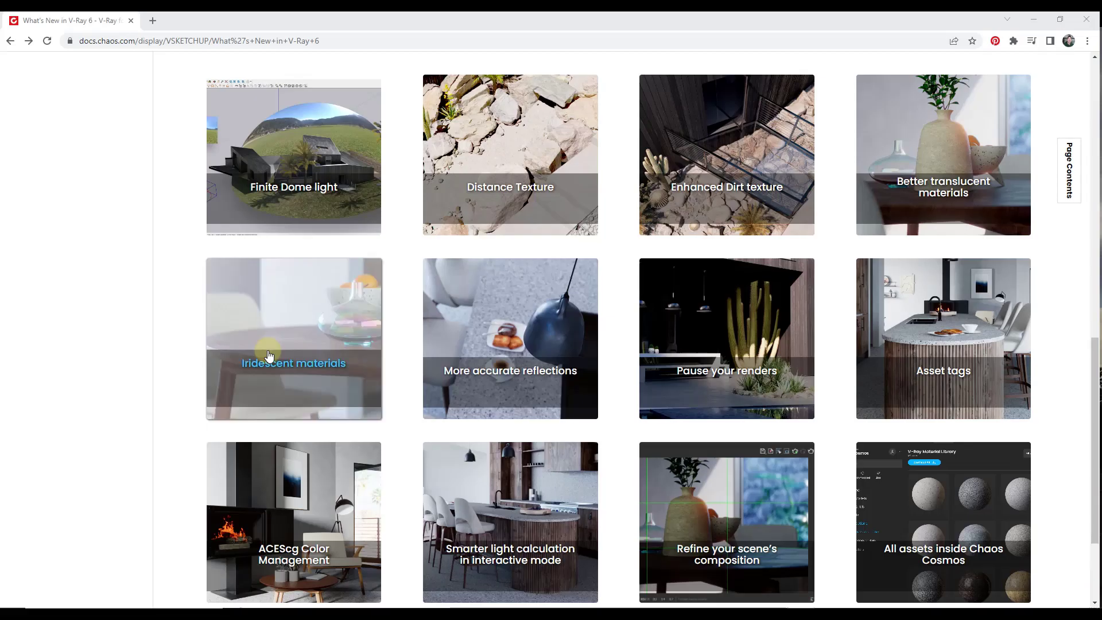
Switch to the browser and review the remaining feature tiles on the What's New in V-Ray 6 page, down to All assets inside Chaos Cosmos
scroll(155, 281, up, 1)
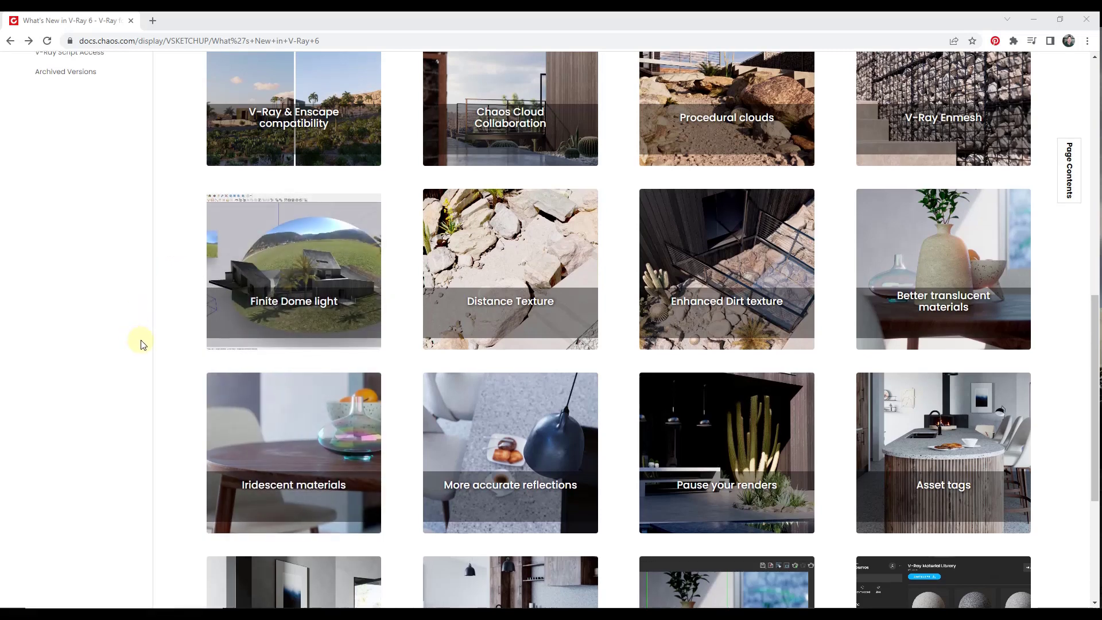
scroll(143, 343, down, 1)
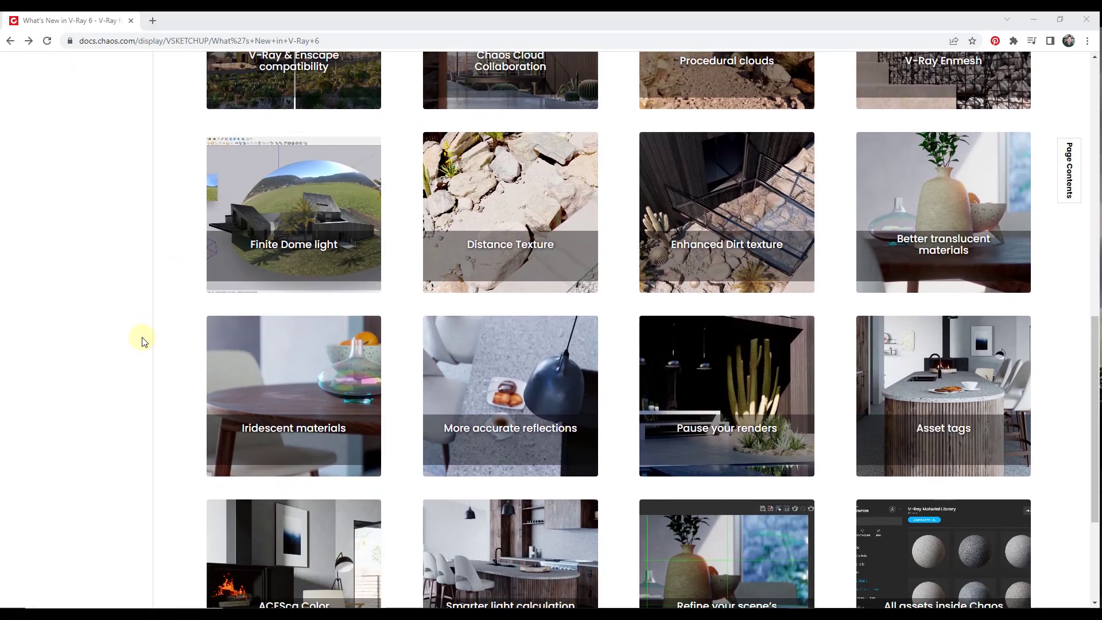
scroll(143, 337, down, 2)
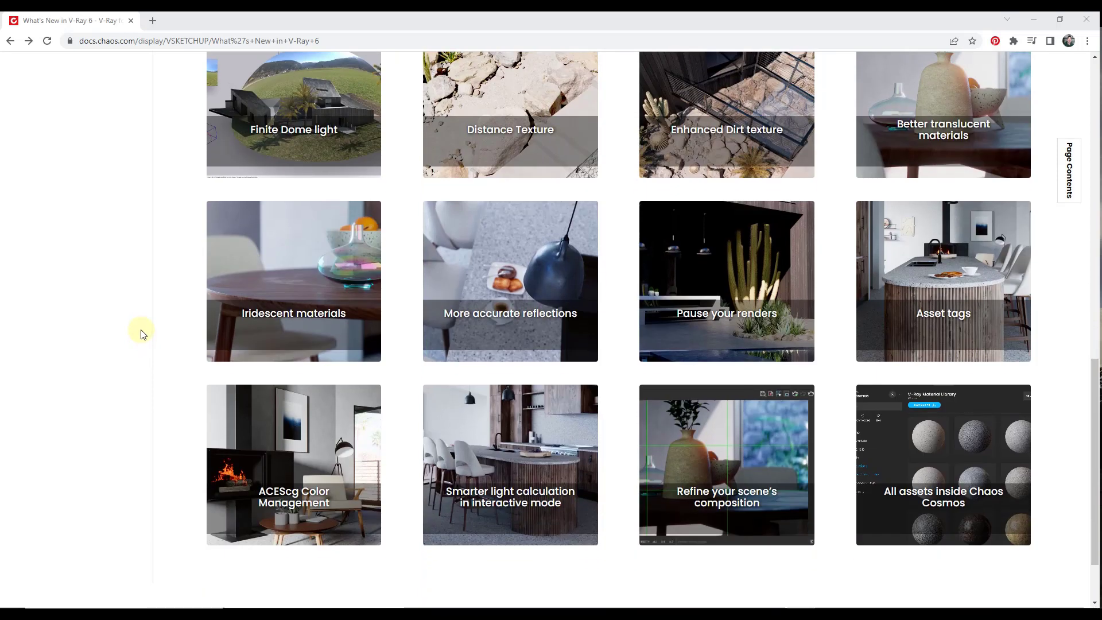
click(981, 483)
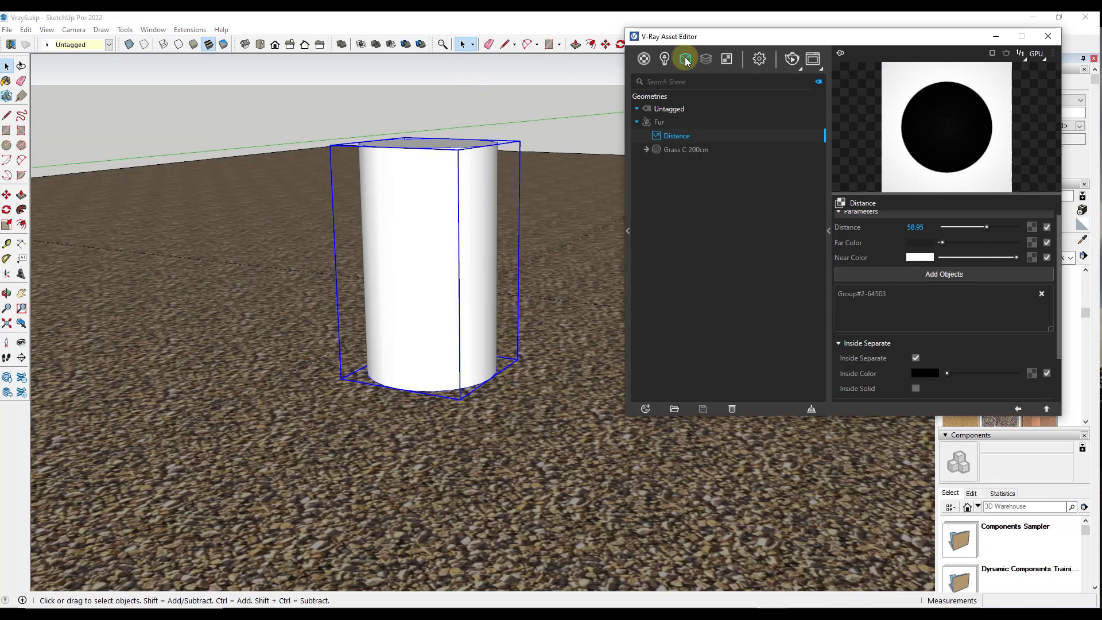
Return to SketchUp, list the scene's materials in the V-Ray Asset Editor and expand its material library pane
drag(699, 42, 512, 88)
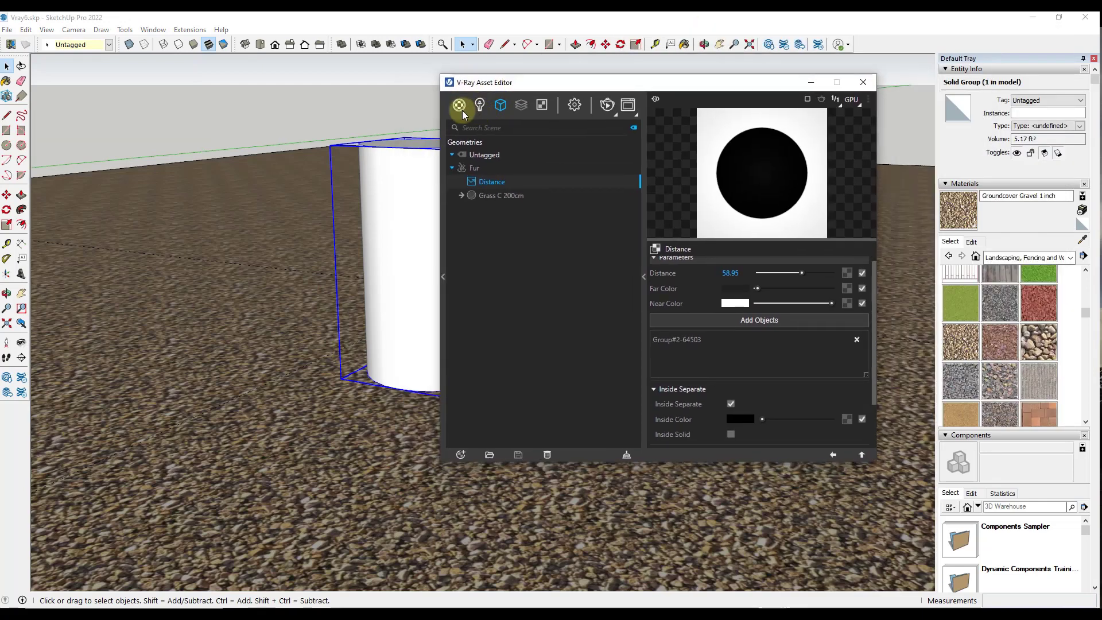
click(460, 108)
click(443, 273)
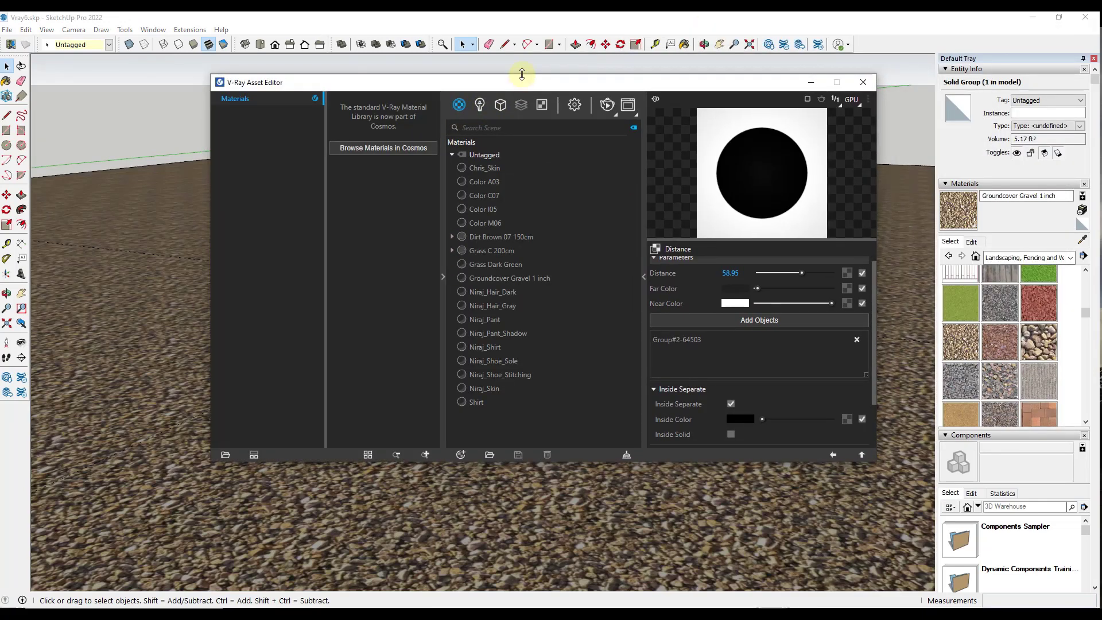
drag(517, 83, 499, 115)
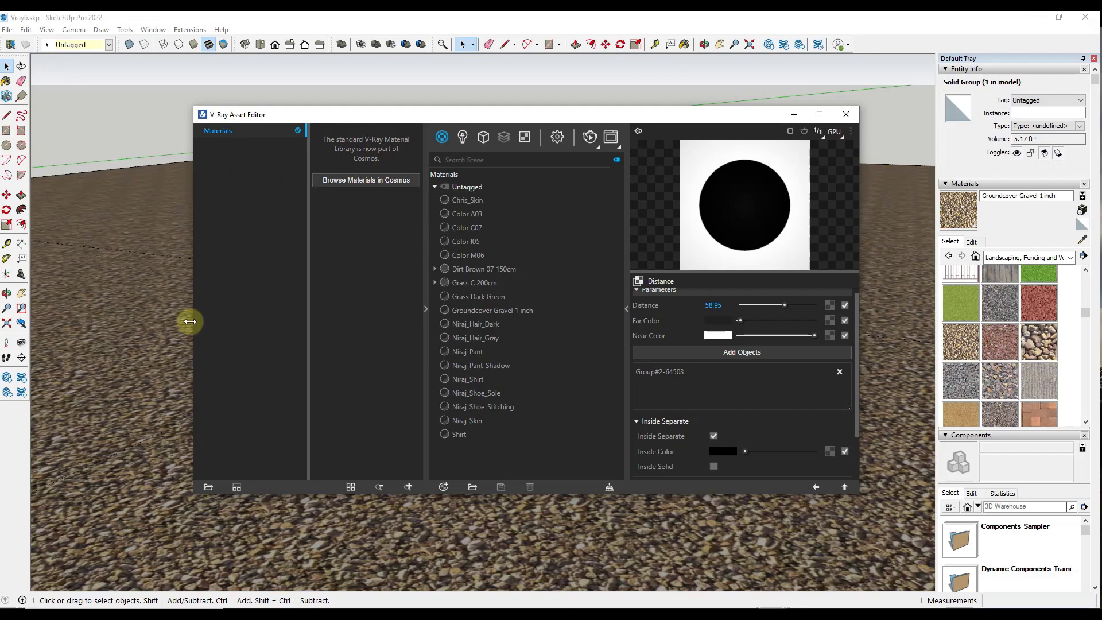
Browse the Chaos Cosmos materials from the V-Ray material library, view the Marble C 150cm details, and return to the materials grid
click(373, 180)
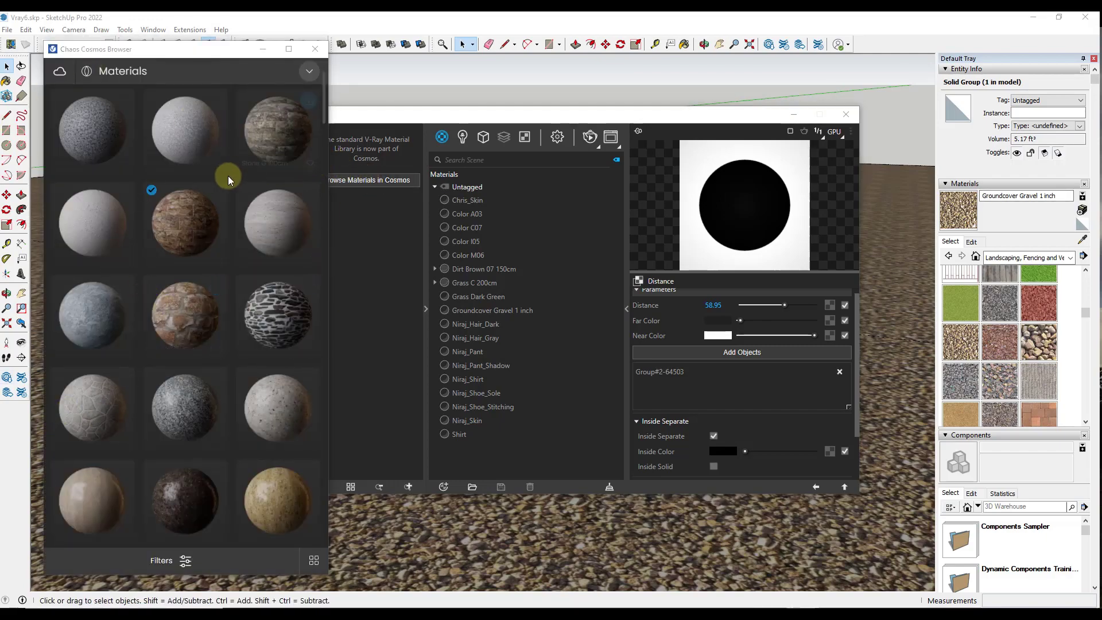
mouse_move(215, 207)
mouse_move(89, 63)
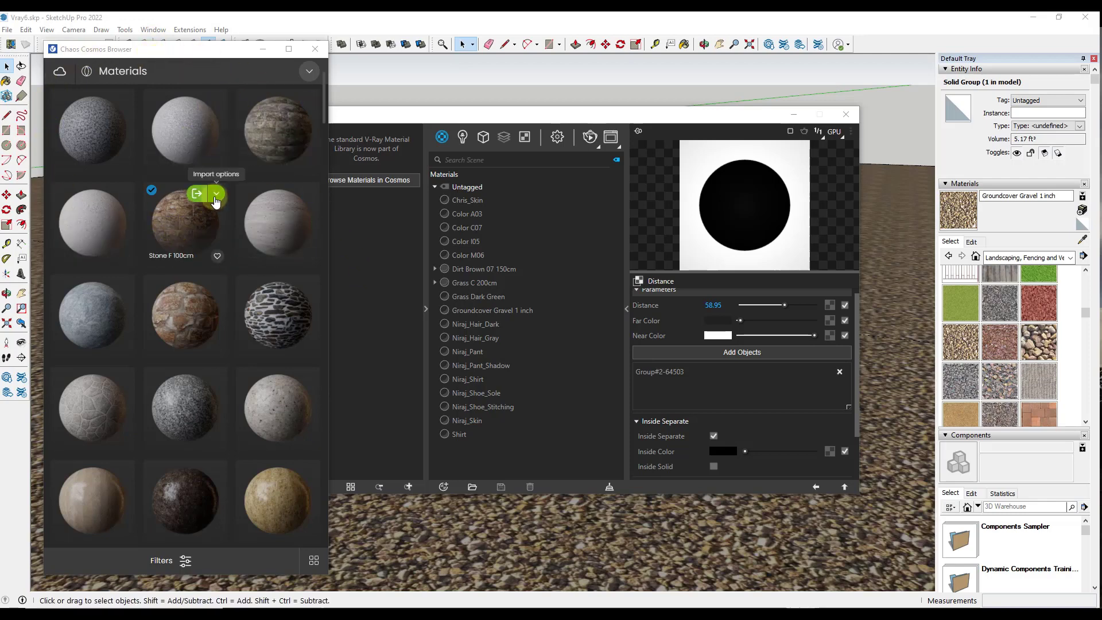
click(215, 195)
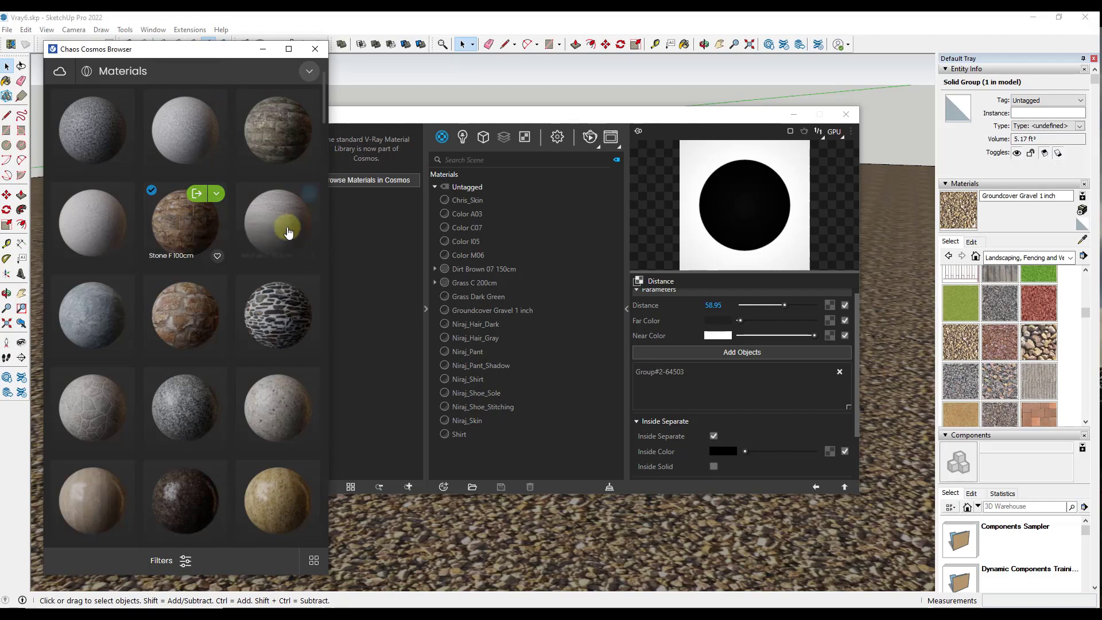
click(265, 227)
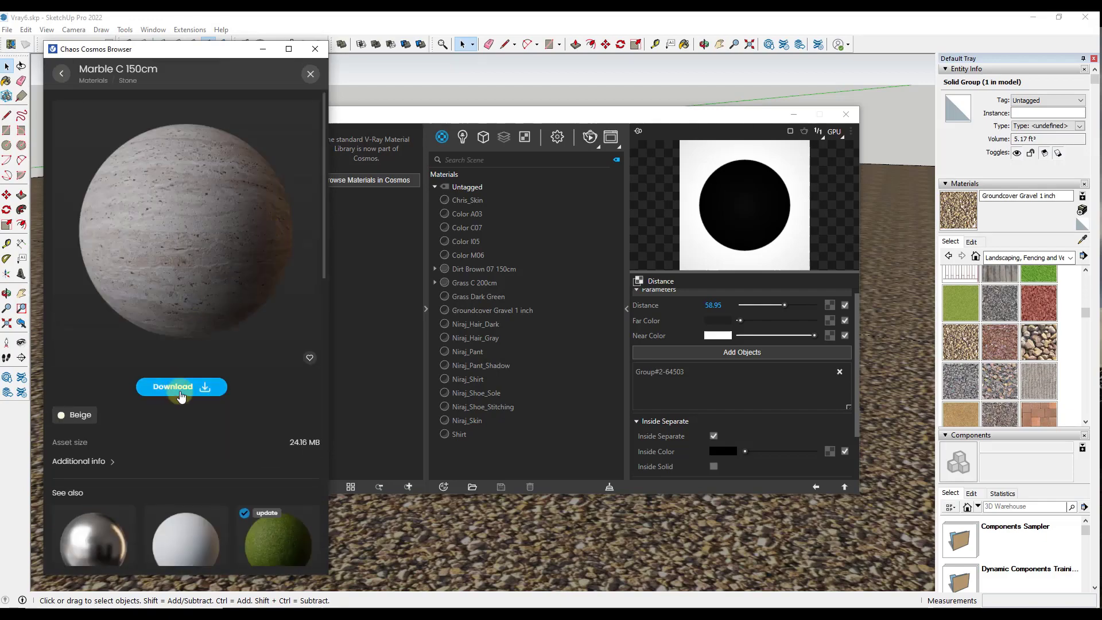
click(60, 74)
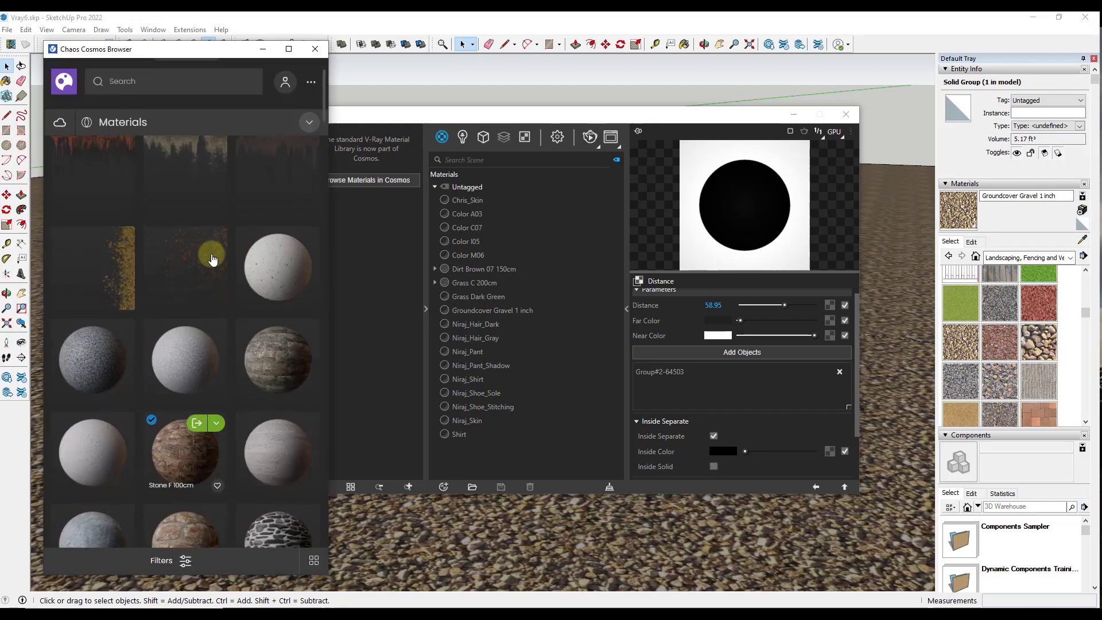
scroll(212, 259, up, 3)
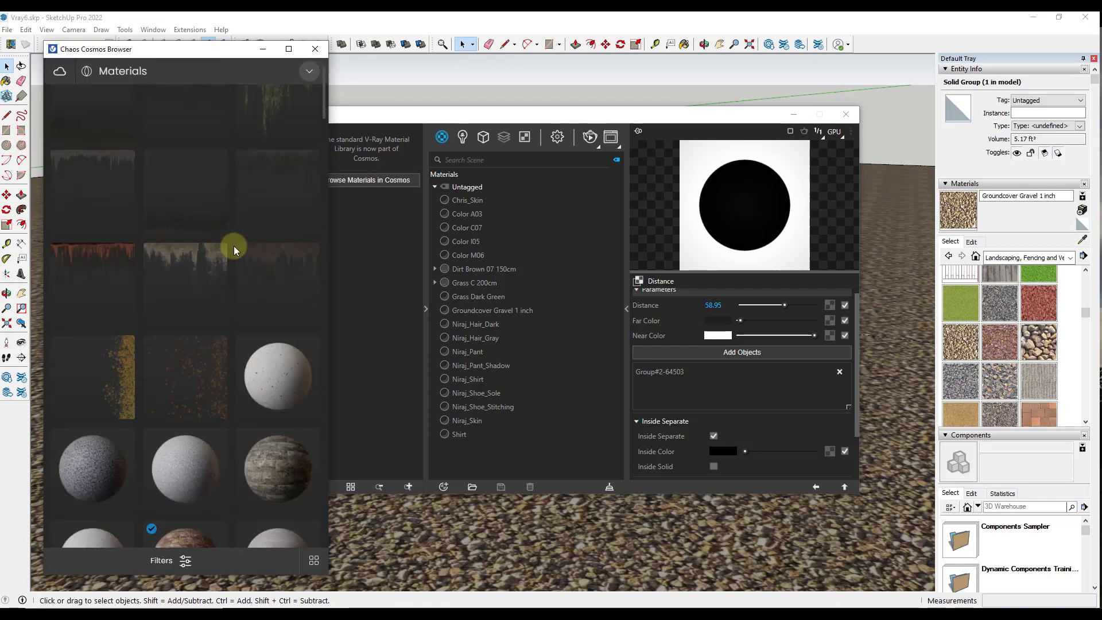
Restrict the Chaos Cosmos browser to downloaded materials and look through them
click(287, 73)
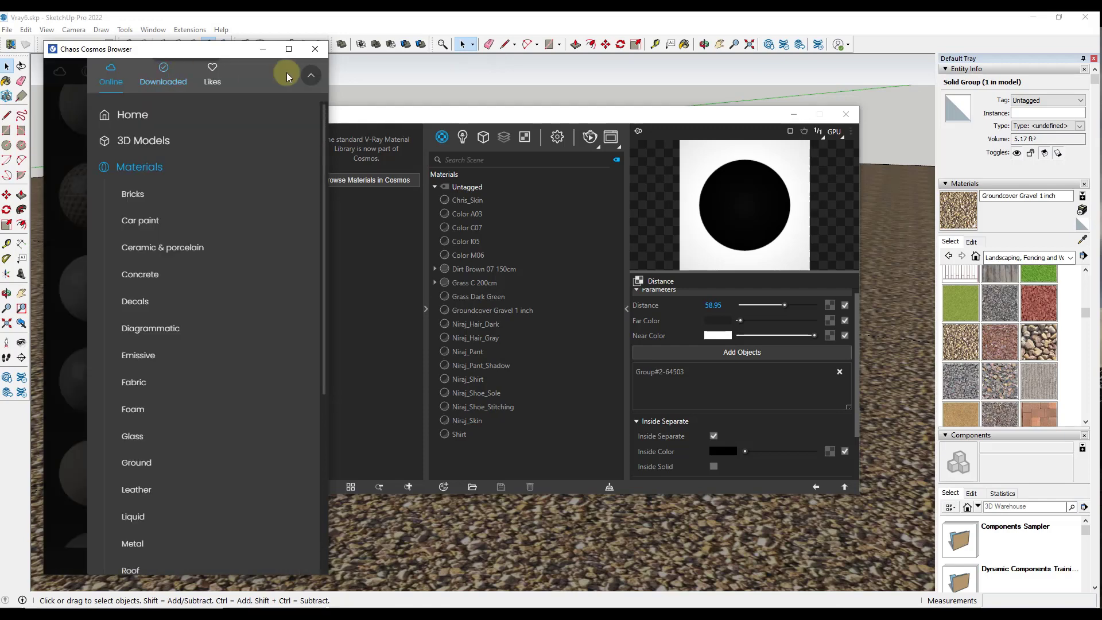
click(162, 78)
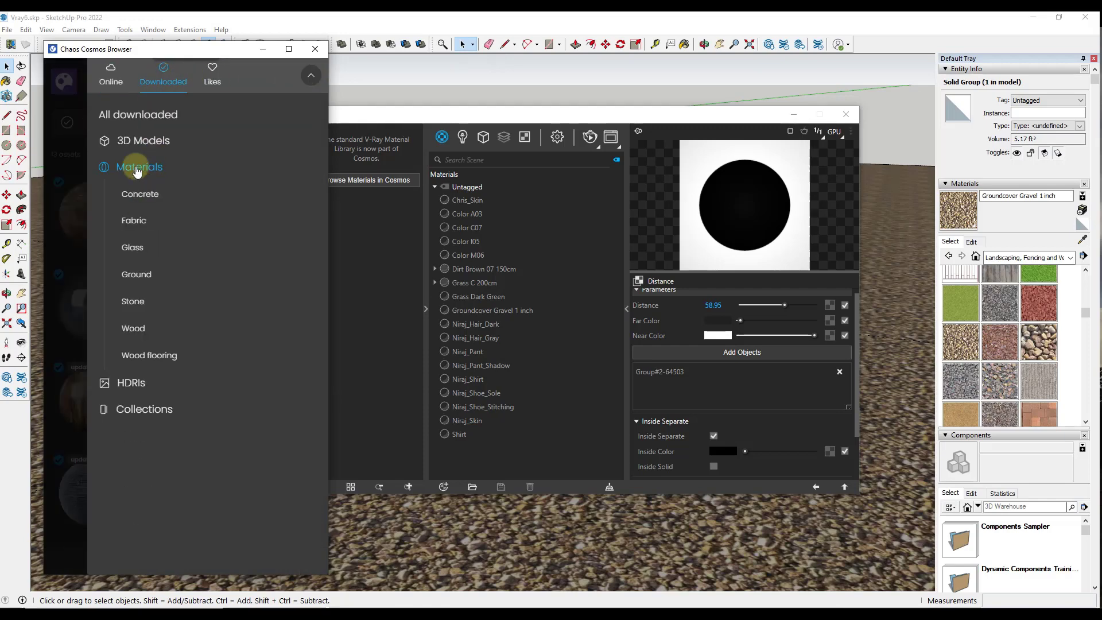
click(67, 217)
scroll(223, 417, down, 3)
scroll(223, 417, up, 3)
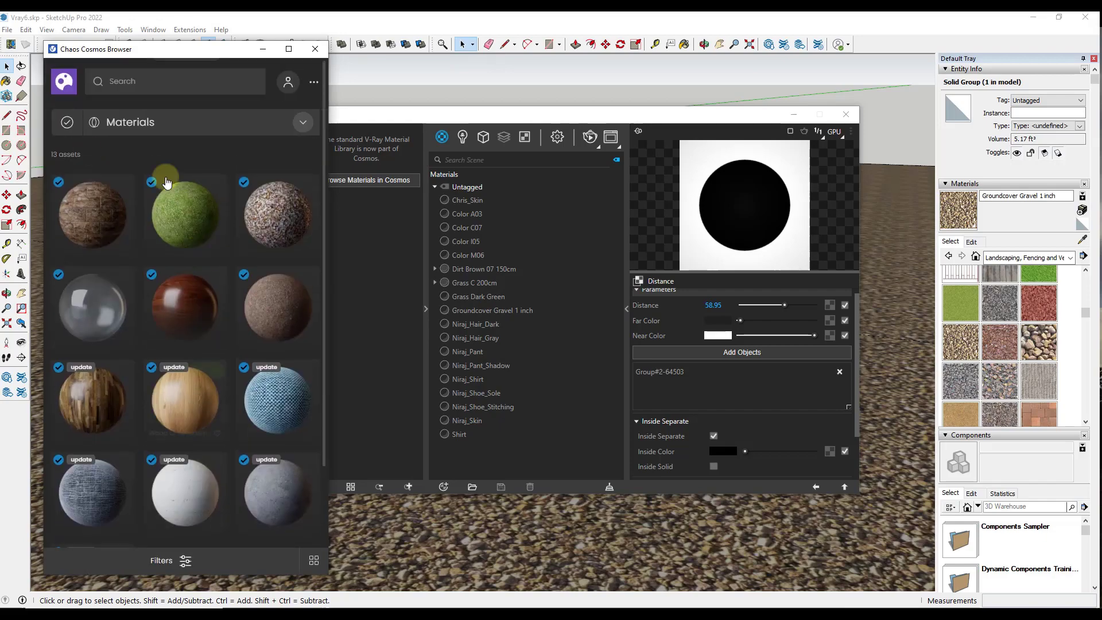
scroll(232, 336, down, 2)
scroll(217, 202, up, 3)
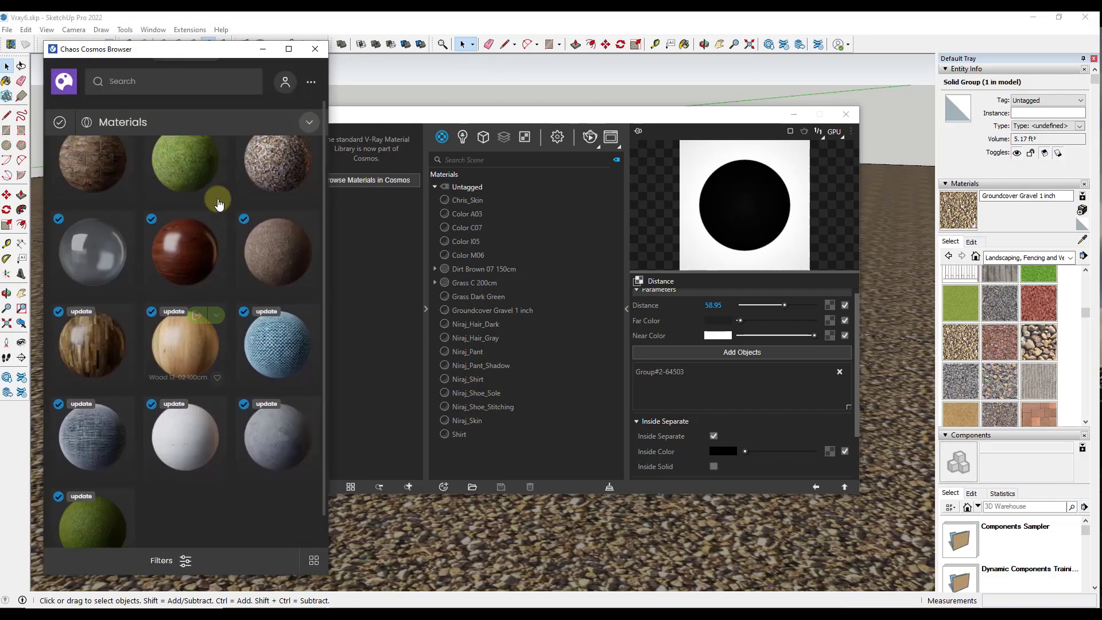
Show all downloaded assets in the Chaos Cosmos browser and review the mix of materials, models and HDRIs
click(301, 120)
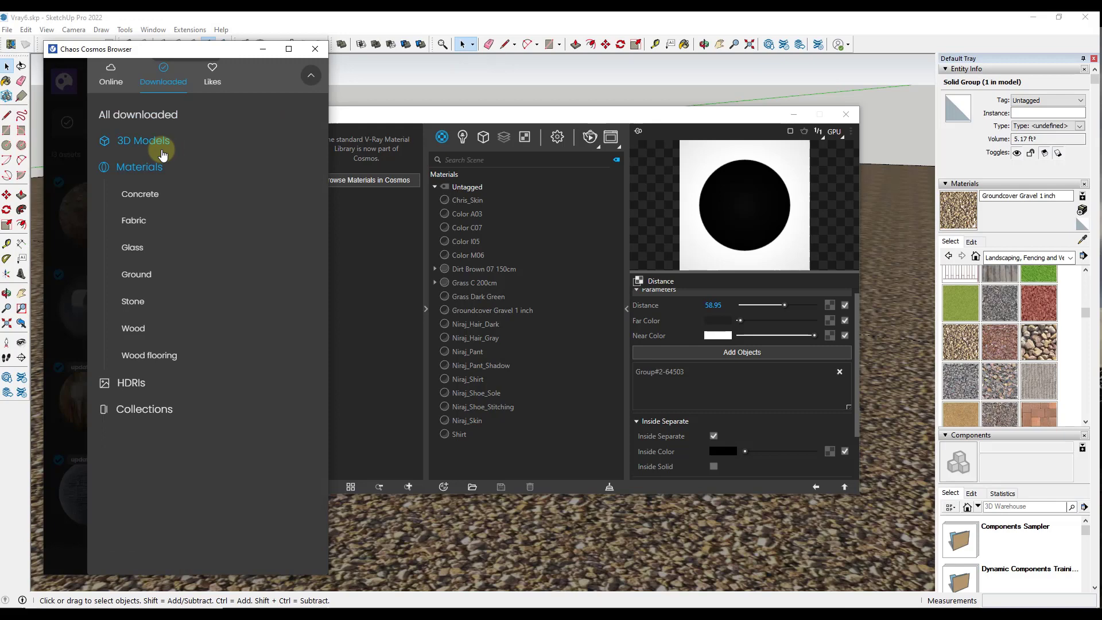
click(112, 114)
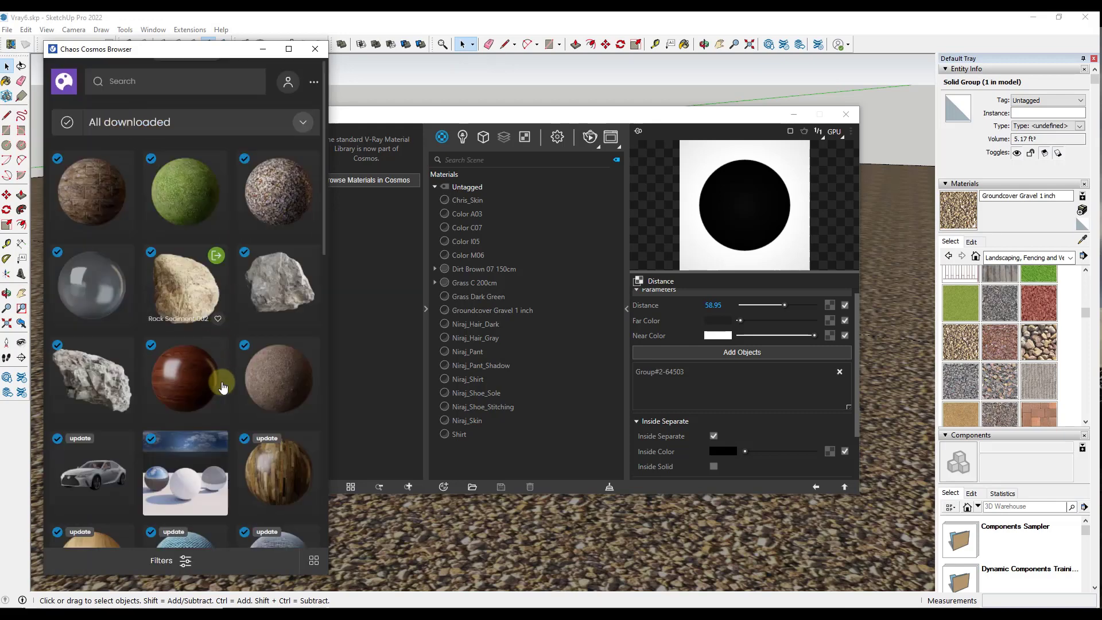
scroll(233, 379, down, 2)
scroll(194, 487, down, 4)
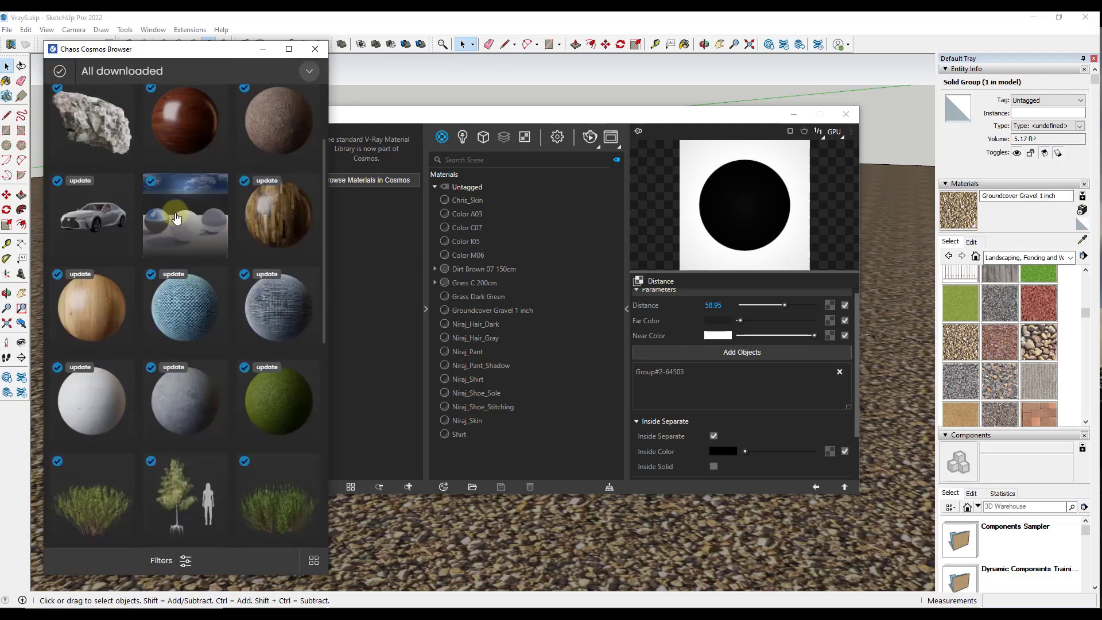
mouse_move(218, 382)
scroll(221, 385, up, 5)
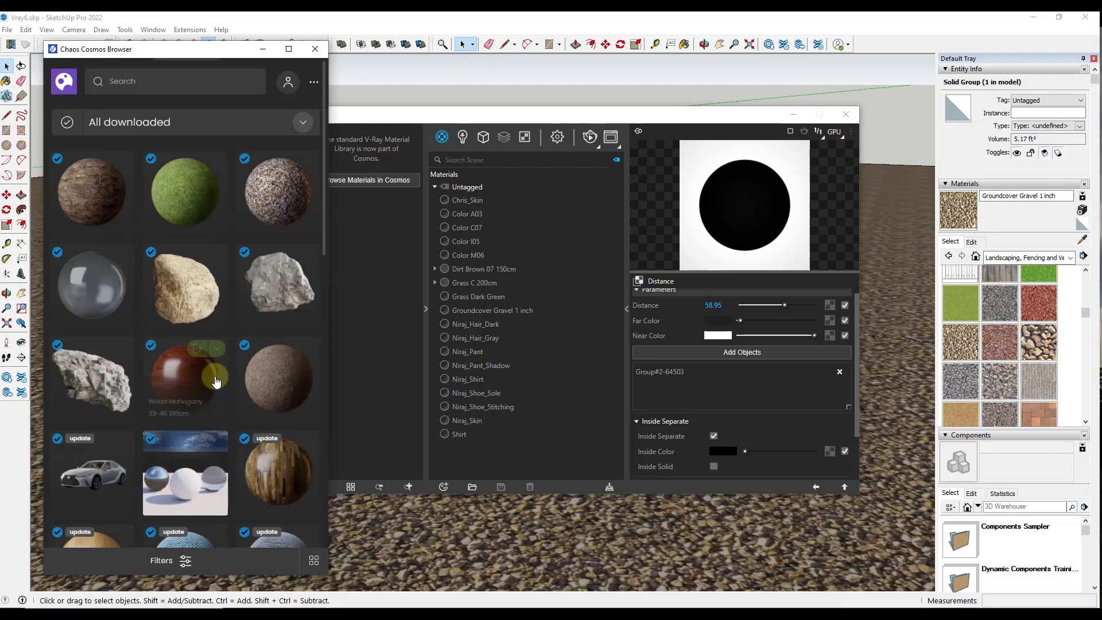
mouse_move(279, 269)
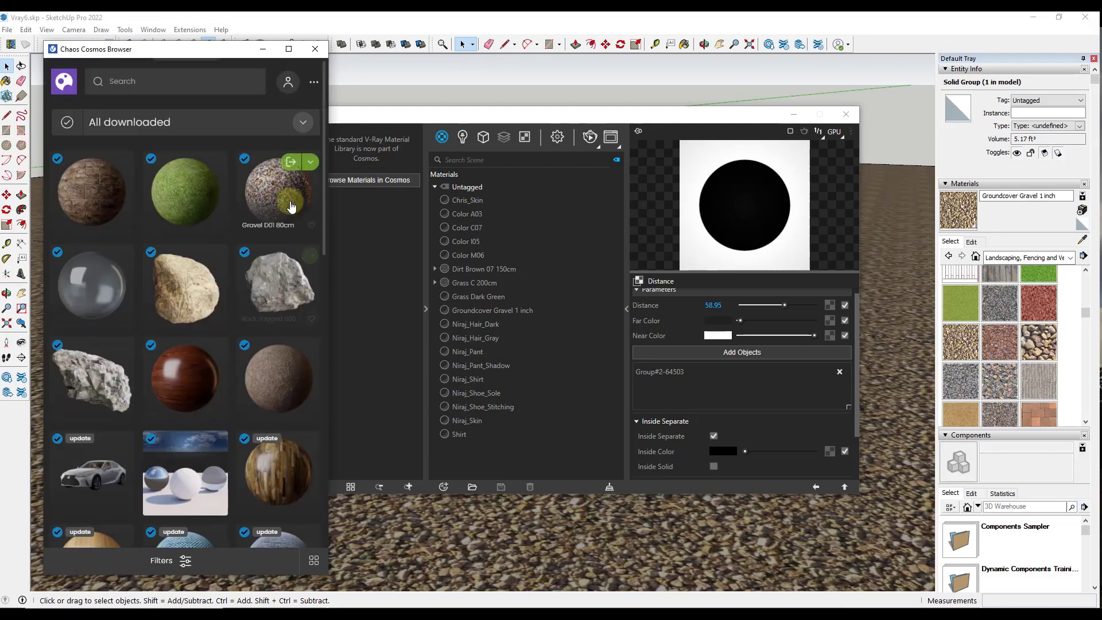
mouse_move(244, 159)
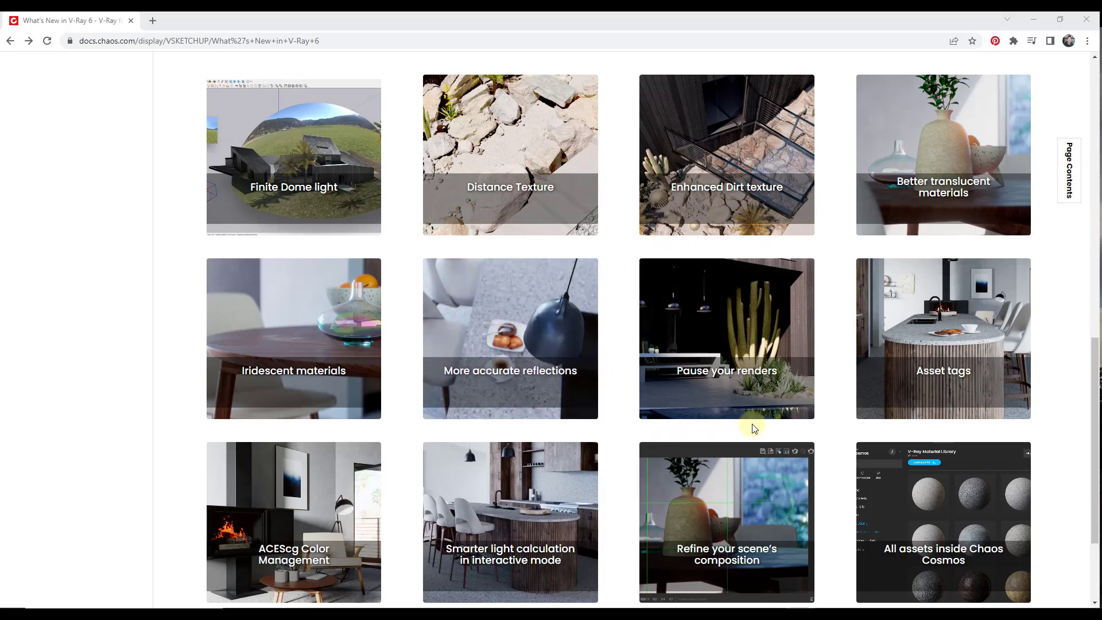
In the browser, open the Pause your renders feature on the What's New page and read how Resumable Rendering works
click(733, 372)
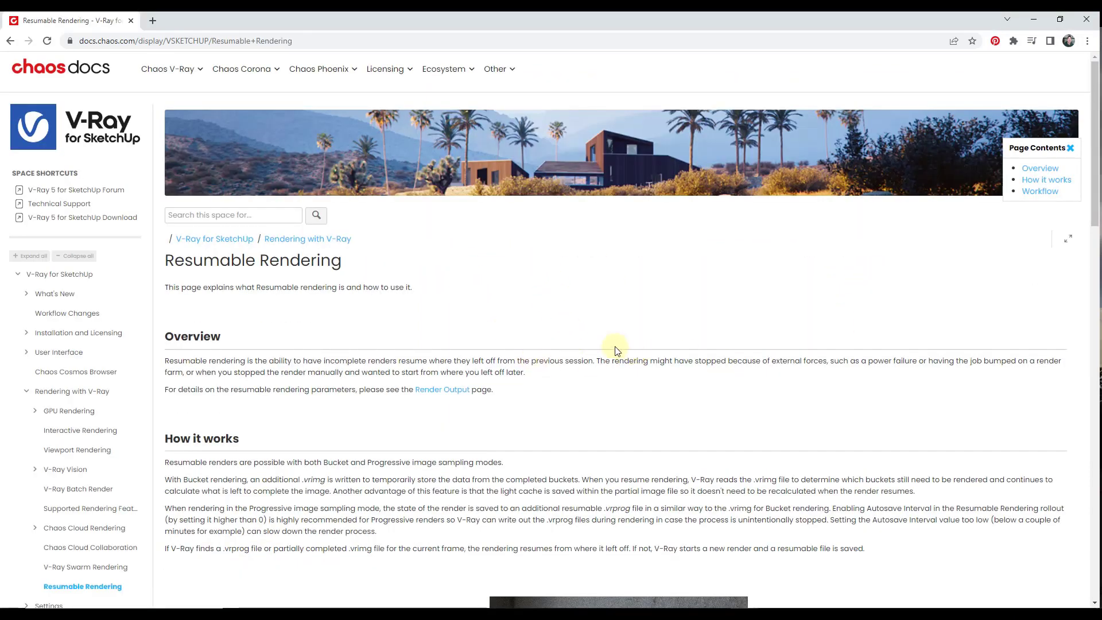
scroll(300, 369, down, 2)
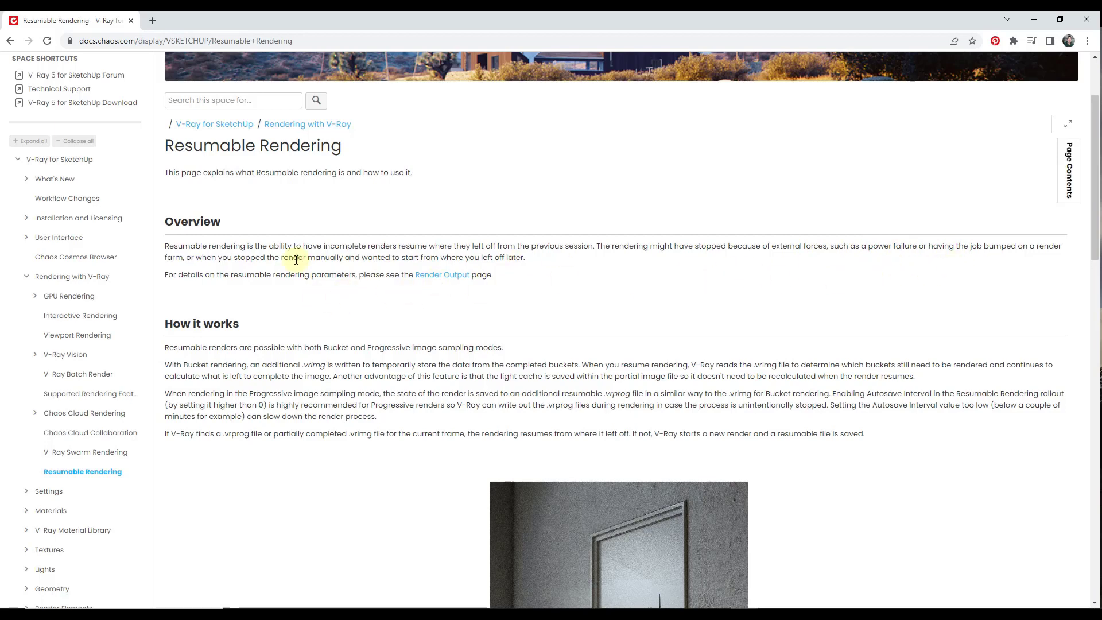
scroll(296, 263, down, 3)
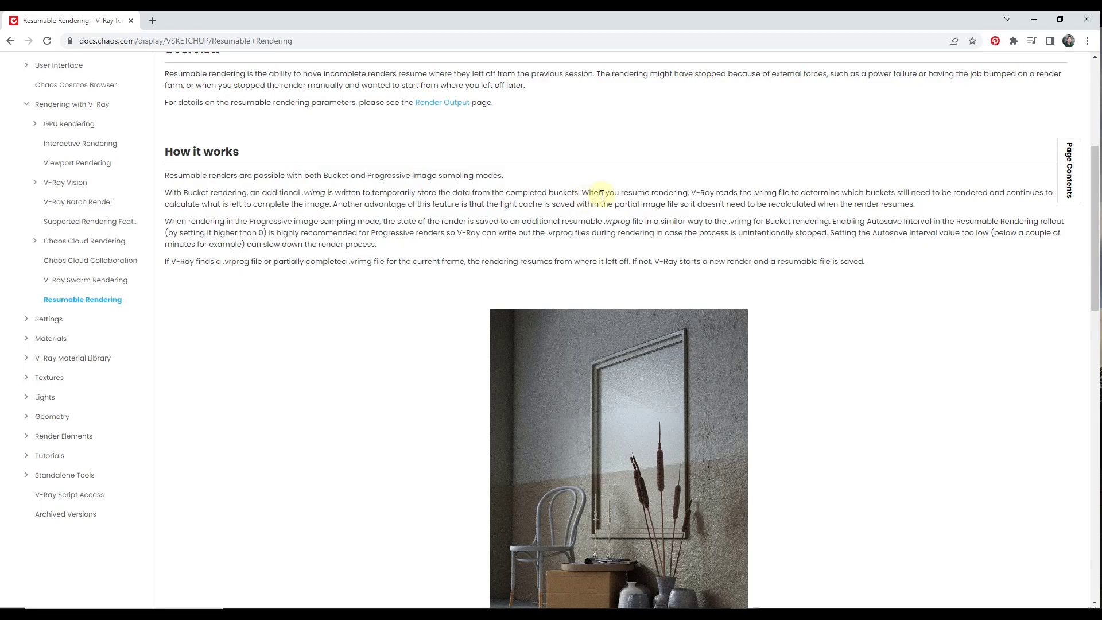
Switch to the Container Houses model in SketchUp, turn on Resumable Rendering in V-Ray's Render Output settings, and check its documentation in the browser
key(alt+Tab)
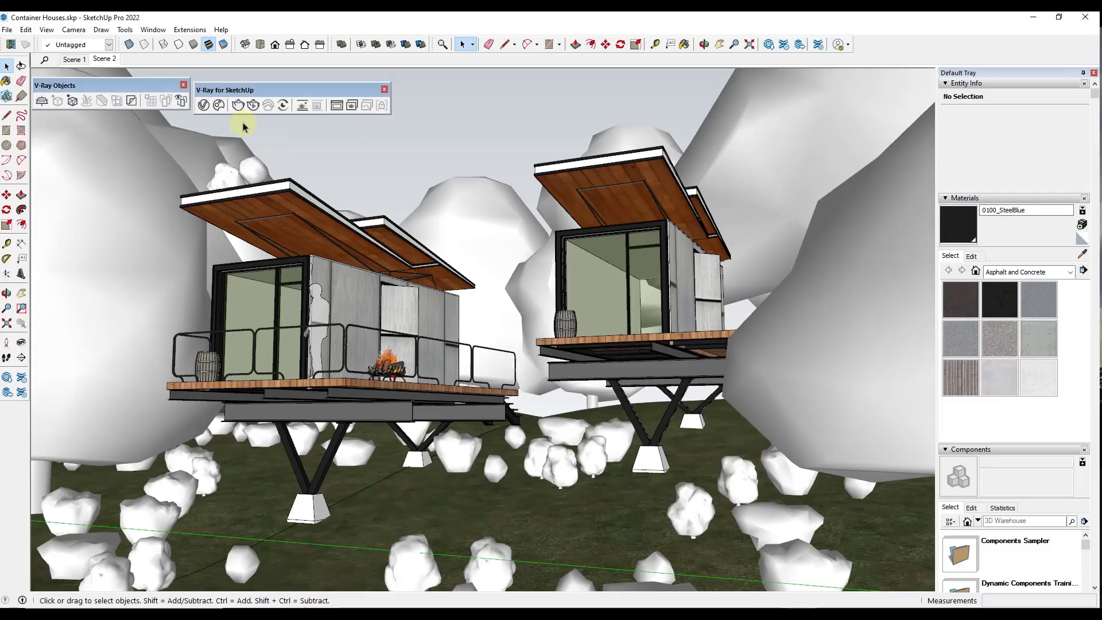
click(204, 106)
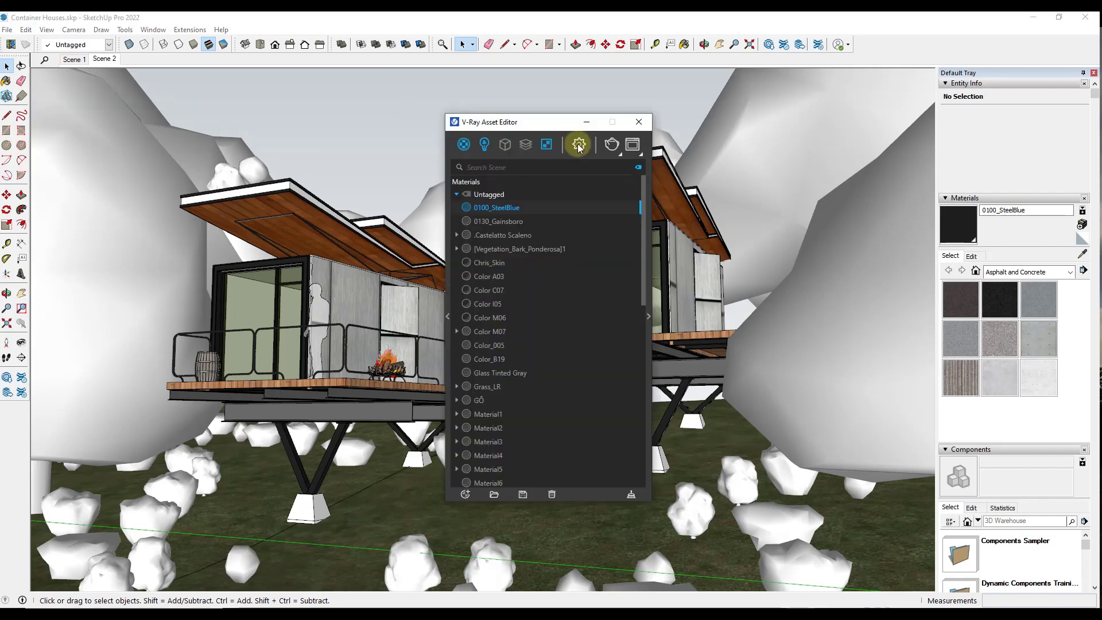
click(579, 144)
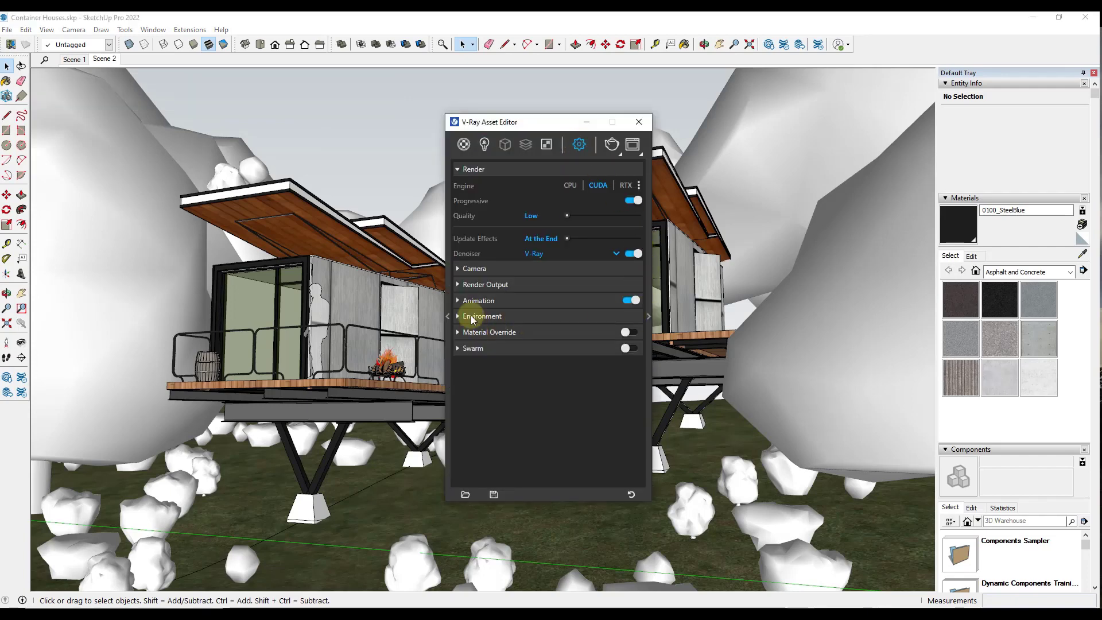
click(458, 285)
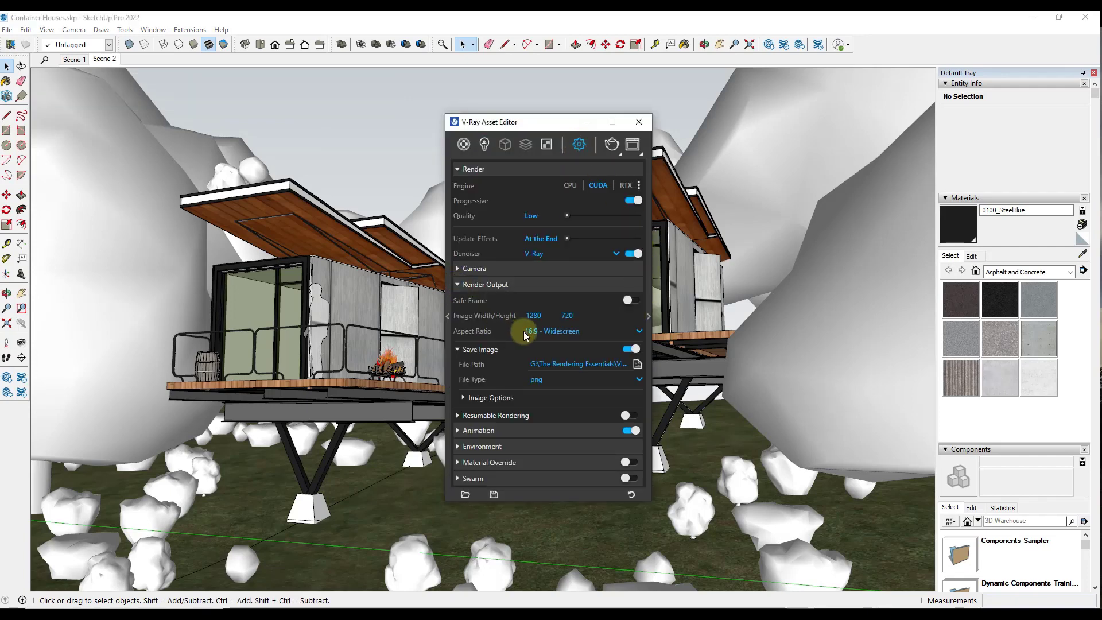
click(459, 415)
scroll(518, 363, down, 1)
click(627, 384)
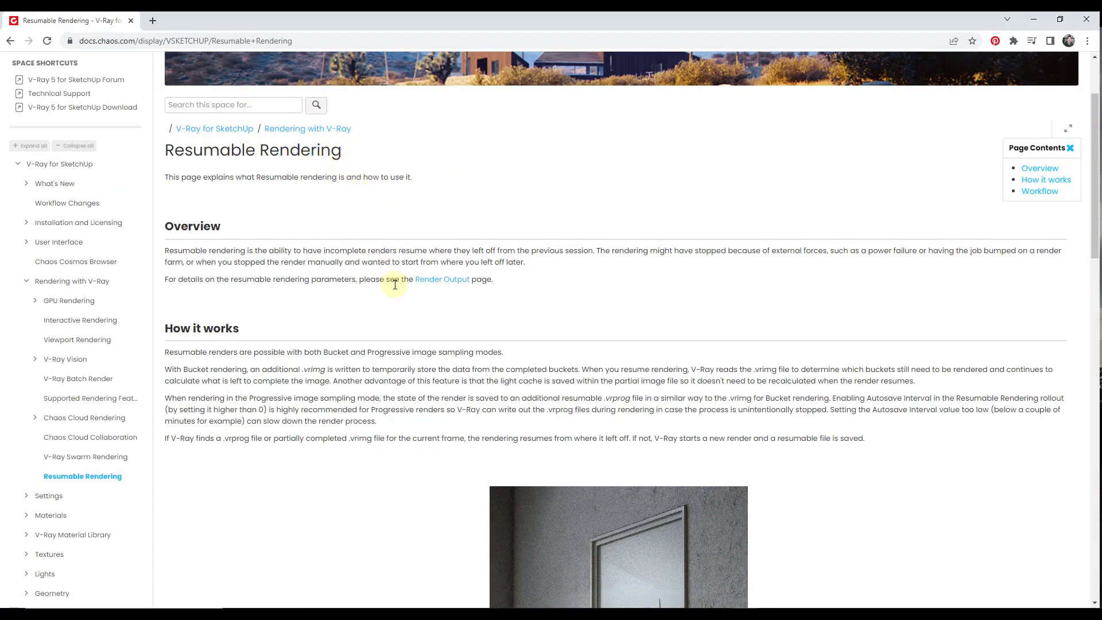
scroll(395, 285, down, 7)
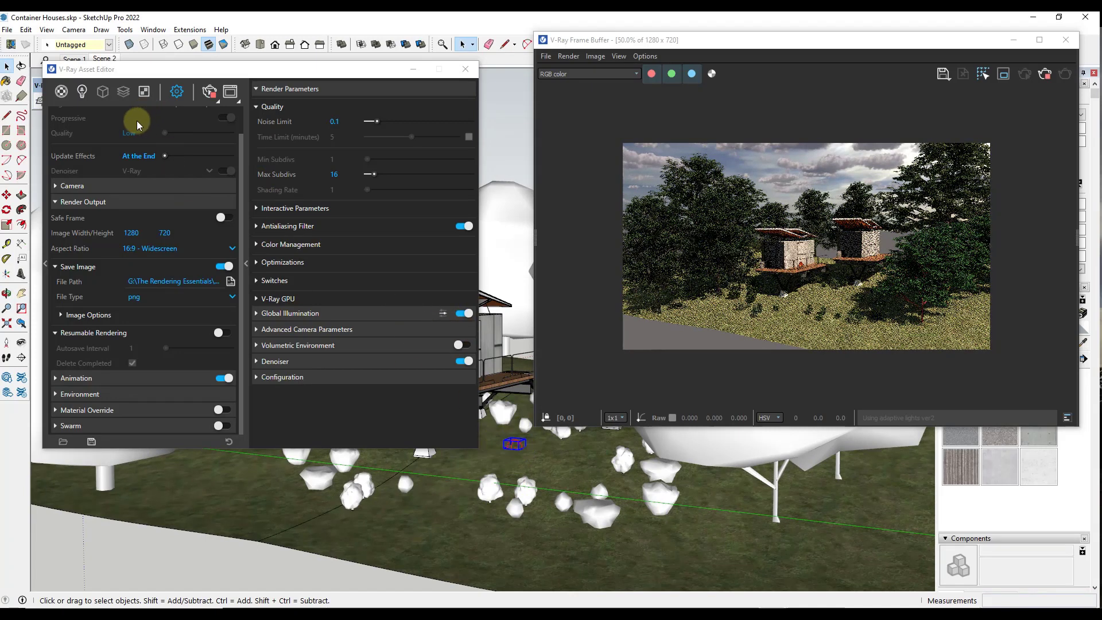
Return to SketchUp and enable Finite Dome on the Dome Light in the V-Ray Asset Editor
click(83, 92)
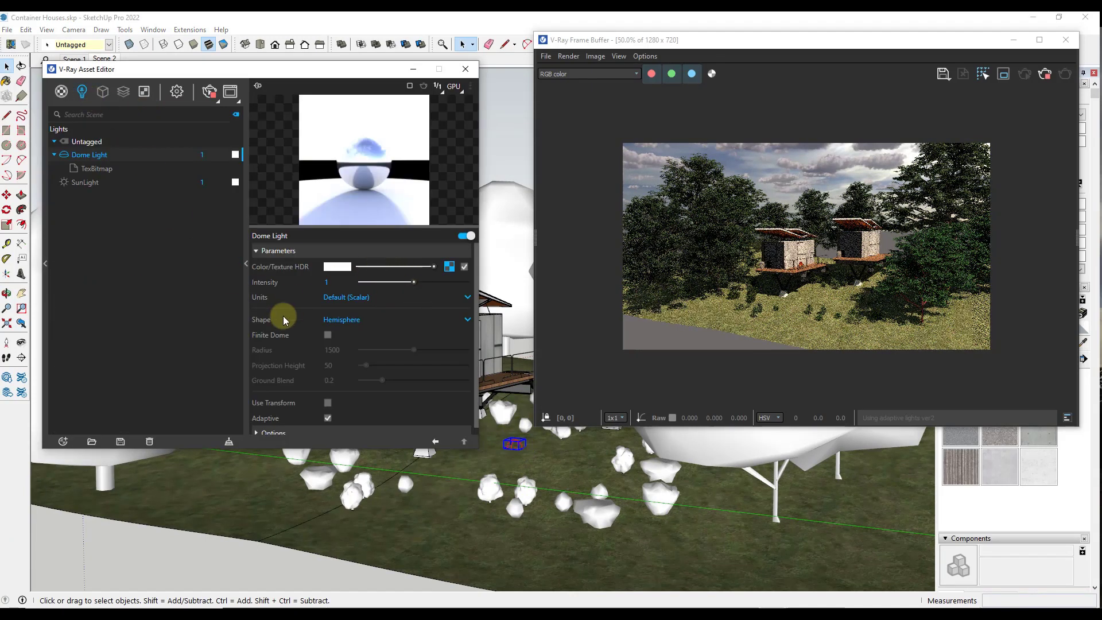
scroll(404, 377, down, 1)
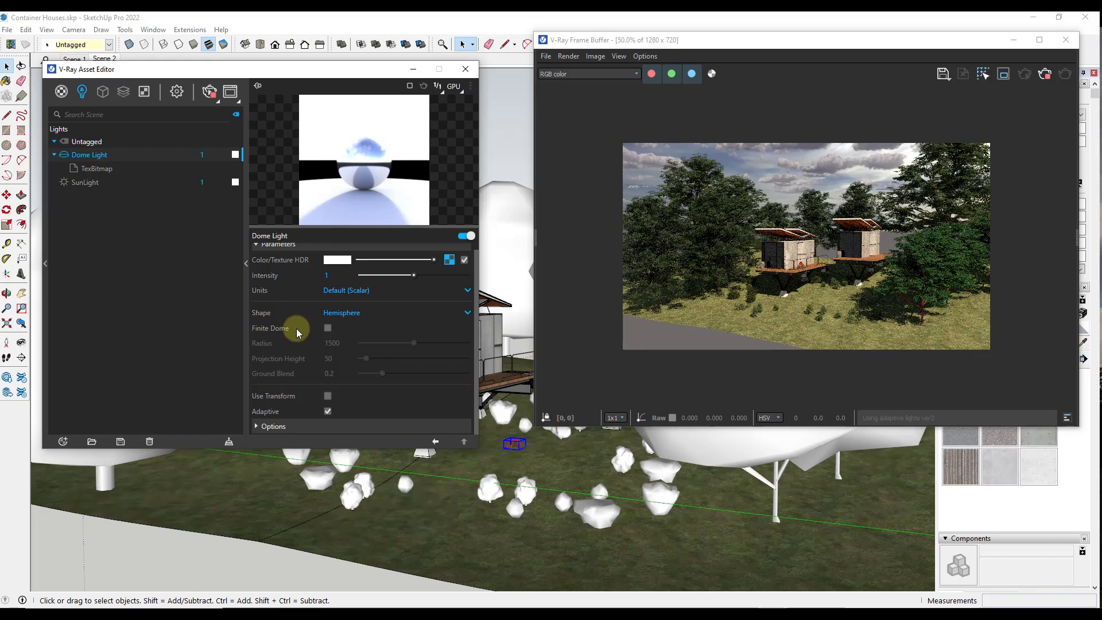
click(327, 329)
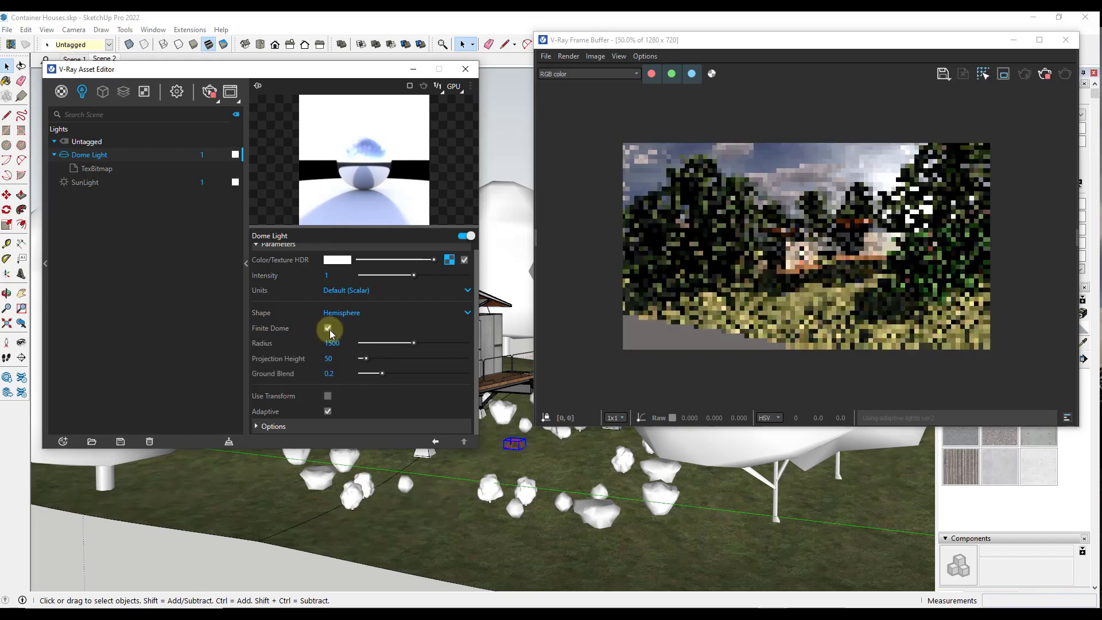
Set the Dome Light's finite dome Radius to 750 and inspect the dome around the houses in the interactive render
double_click(339, 343)
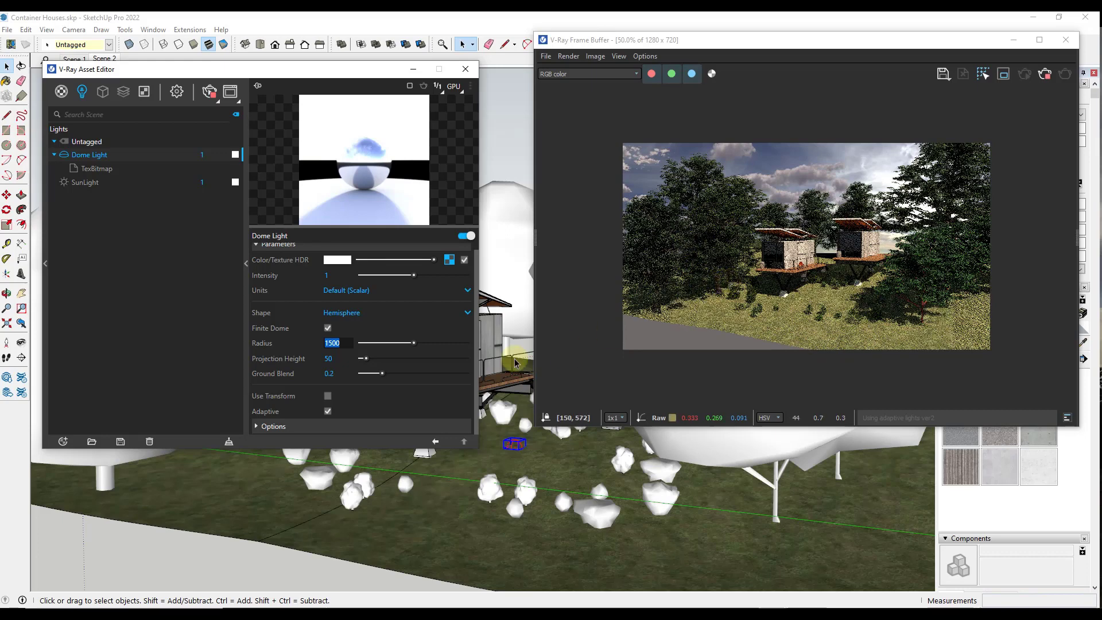
text(750)
key(Return)
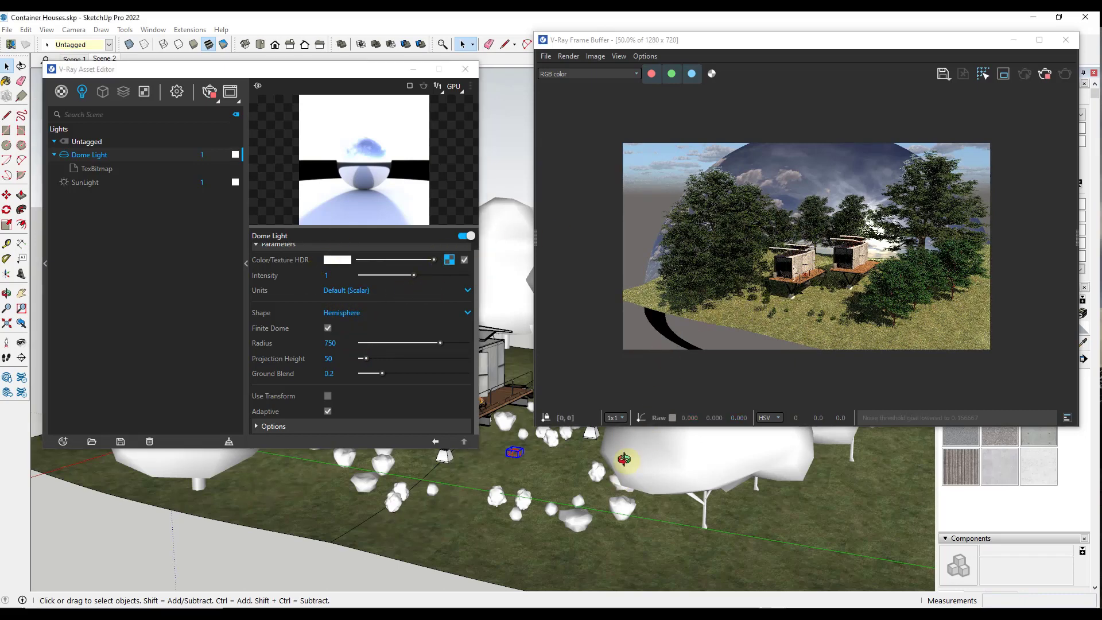
mouse_move(627, 460)
middle_down()
mouse_move(620, 402)
mouse_move(627, 464)
mouse_move(668, 471)
middle_up()
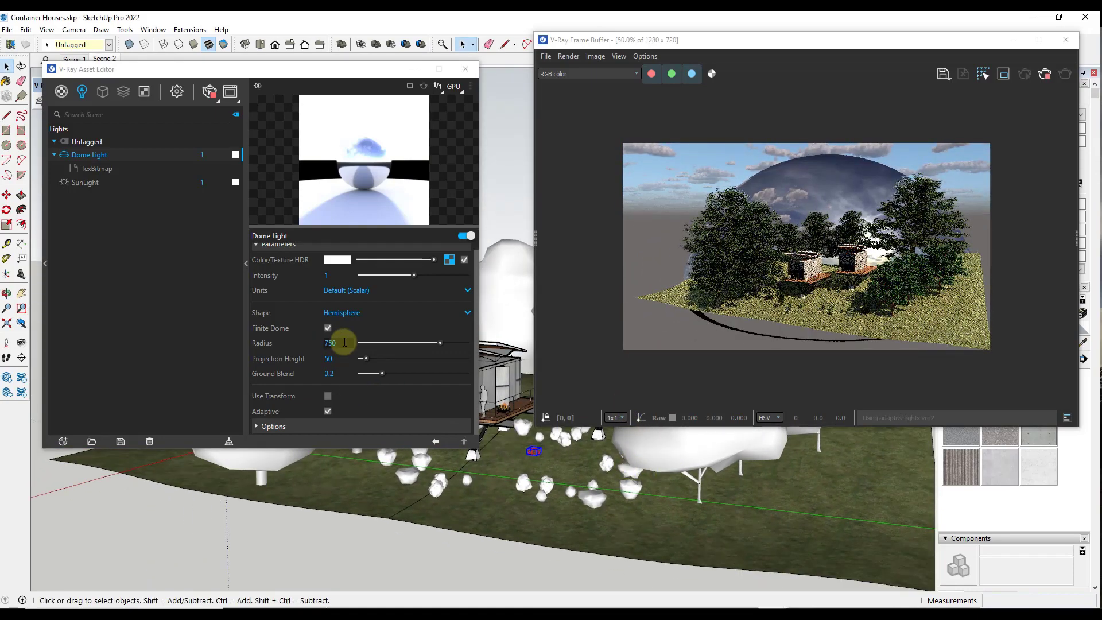
Set the Dome Light's Radius to 1500 and bring the view back close to the container houses
click(330, 346)
text(1)
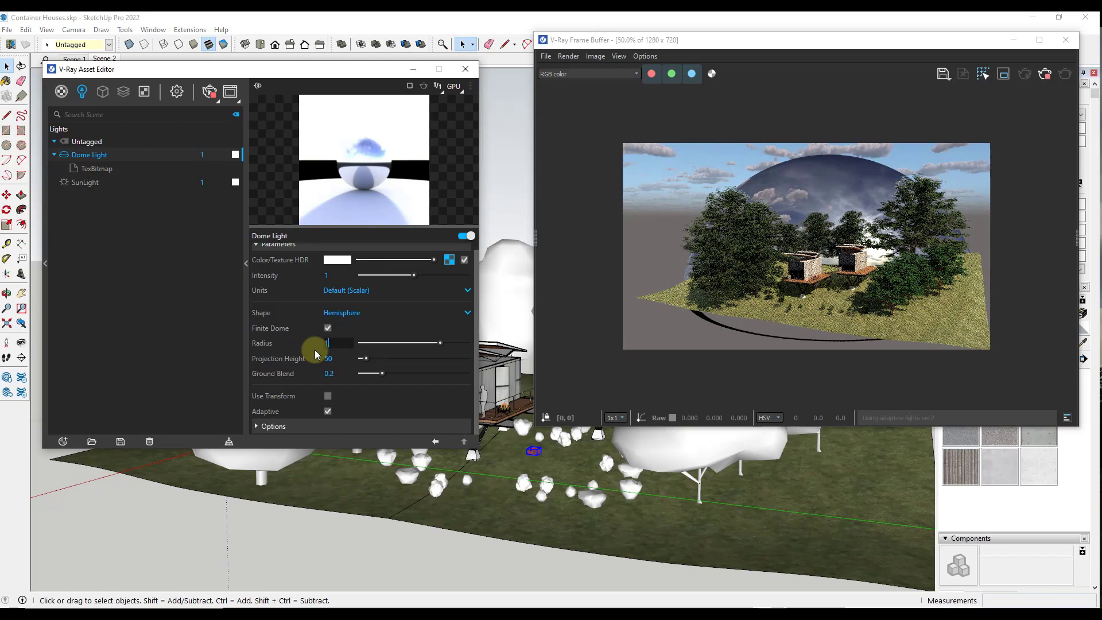
text(500)
key(Return)
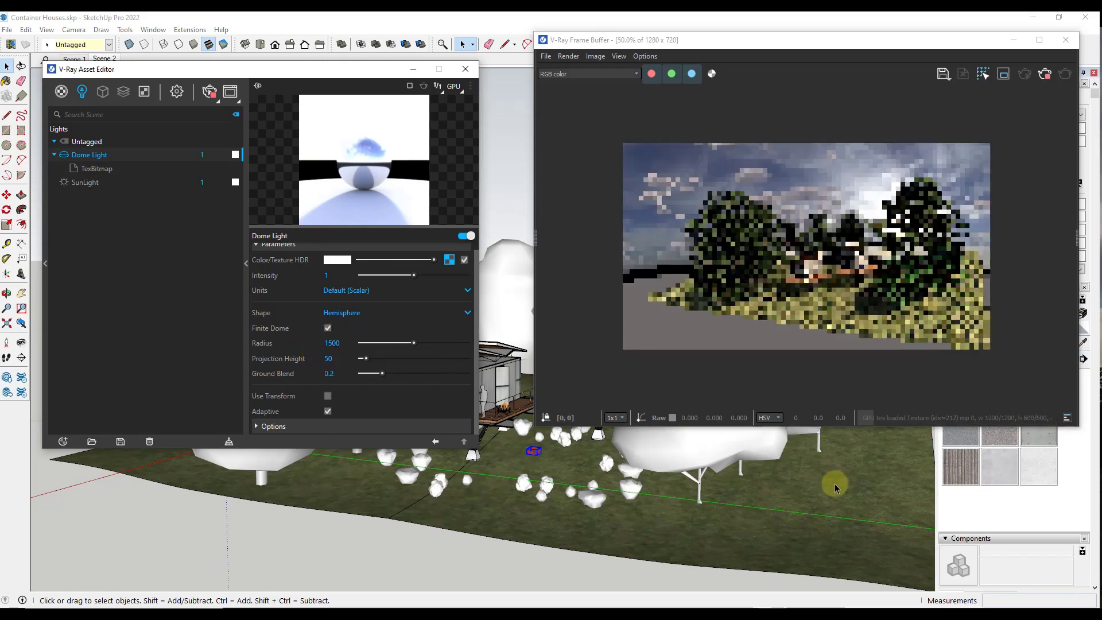
mouse_move(835, 487)
middle_down()
mouse_move(756, 460)
mouse_move(681, 499)
mouse_move(699, 478)
mouse_move(511, 377)
mouse_move(497, 322)
middle_up()
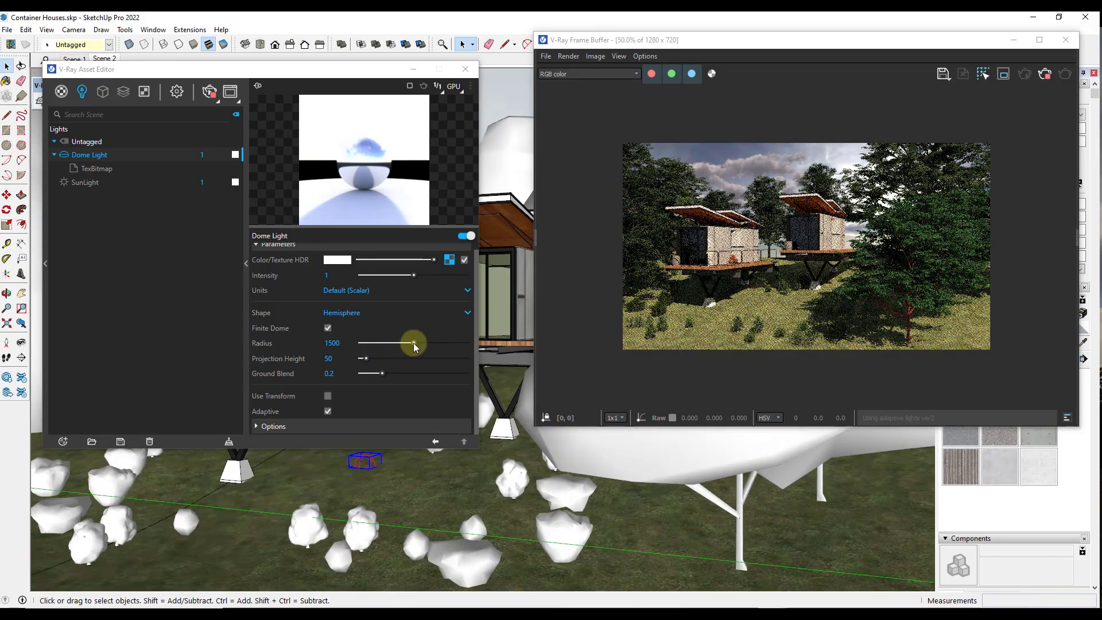
Try Dome Light Radius values of 1617.7, 2009.8 and 882.5, and settle on 1258.3 while comparing the rendered sky
drag(414, 343, 418, 342)
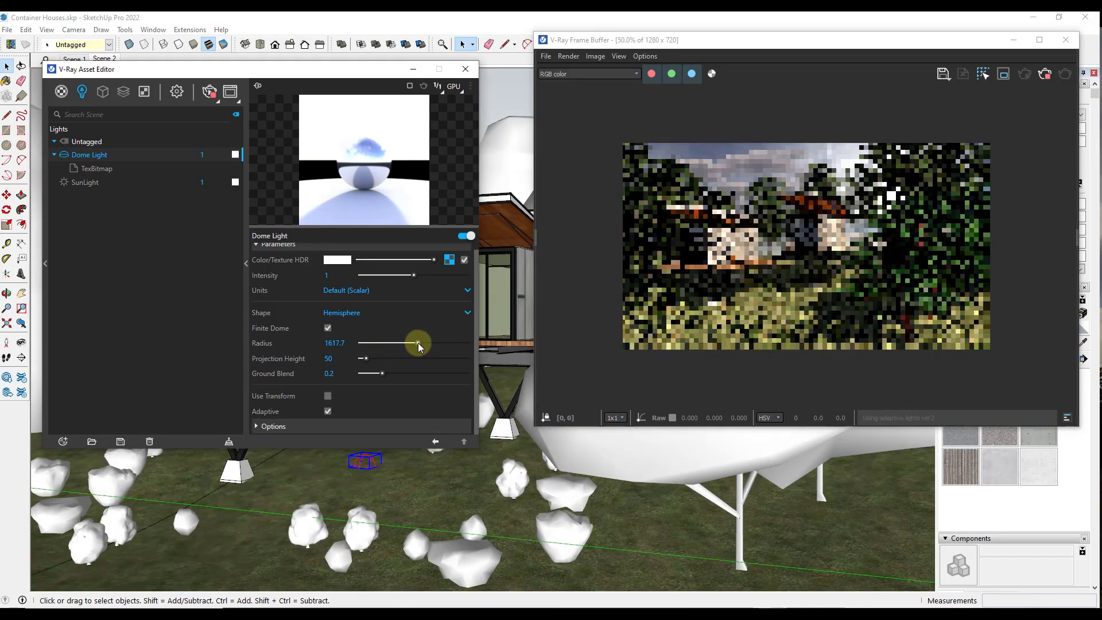
drag(422, 343, 432, 342)
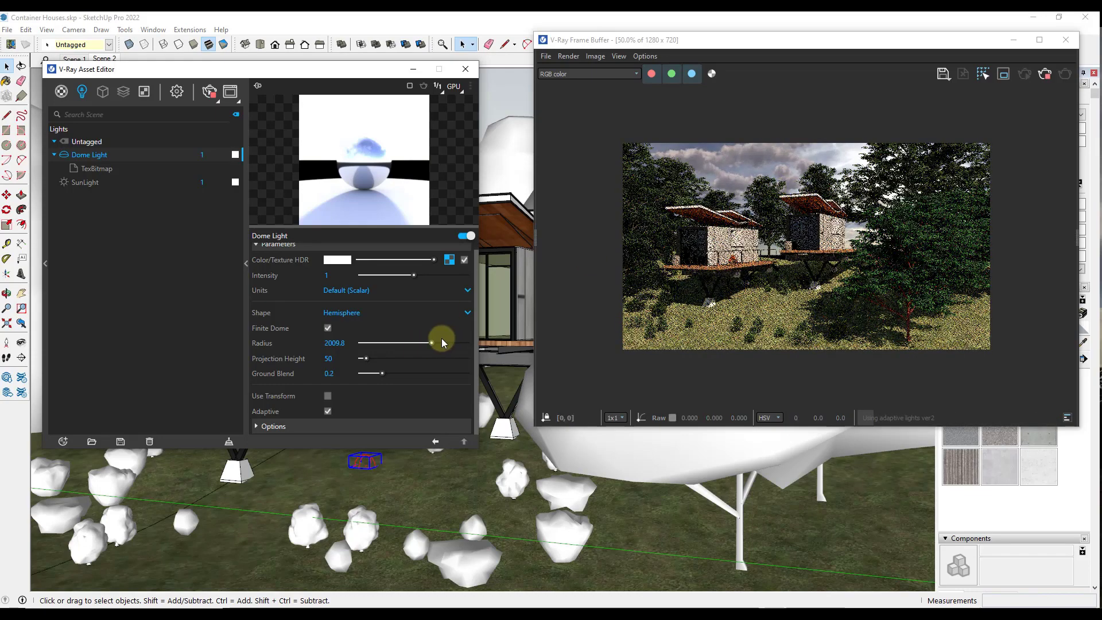
drag(415, 342, 391, 343)
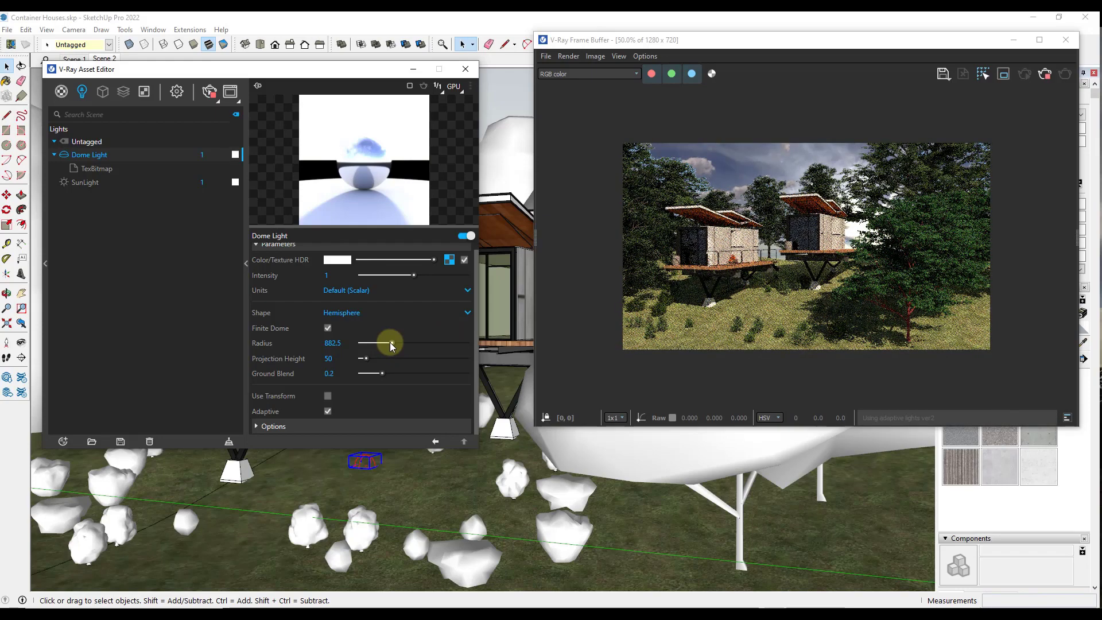
drag(390, 343, 405, 342)
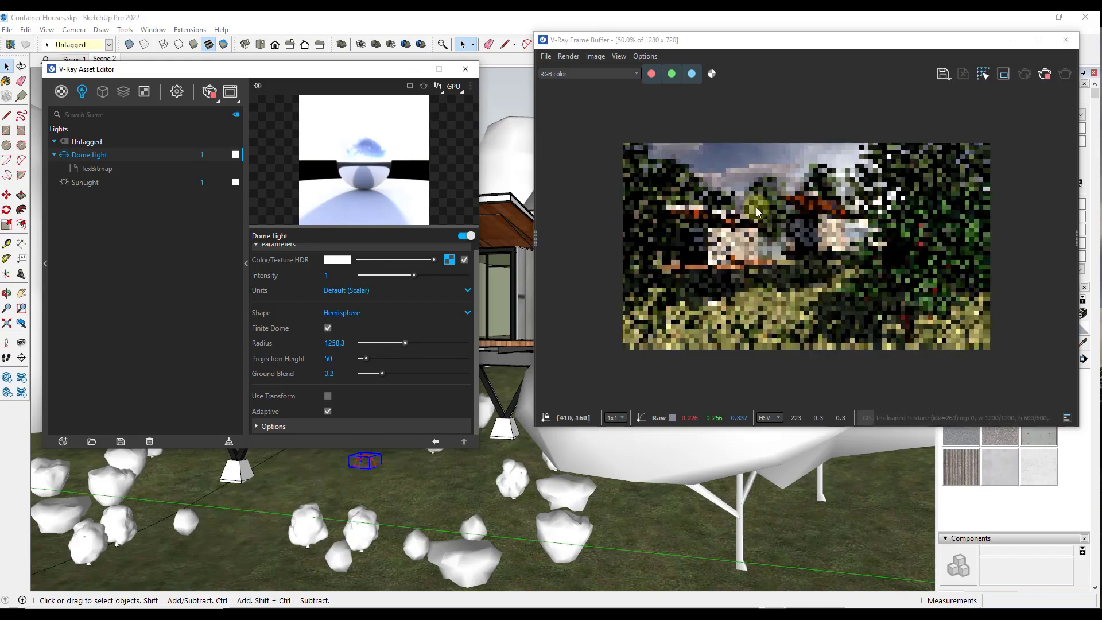